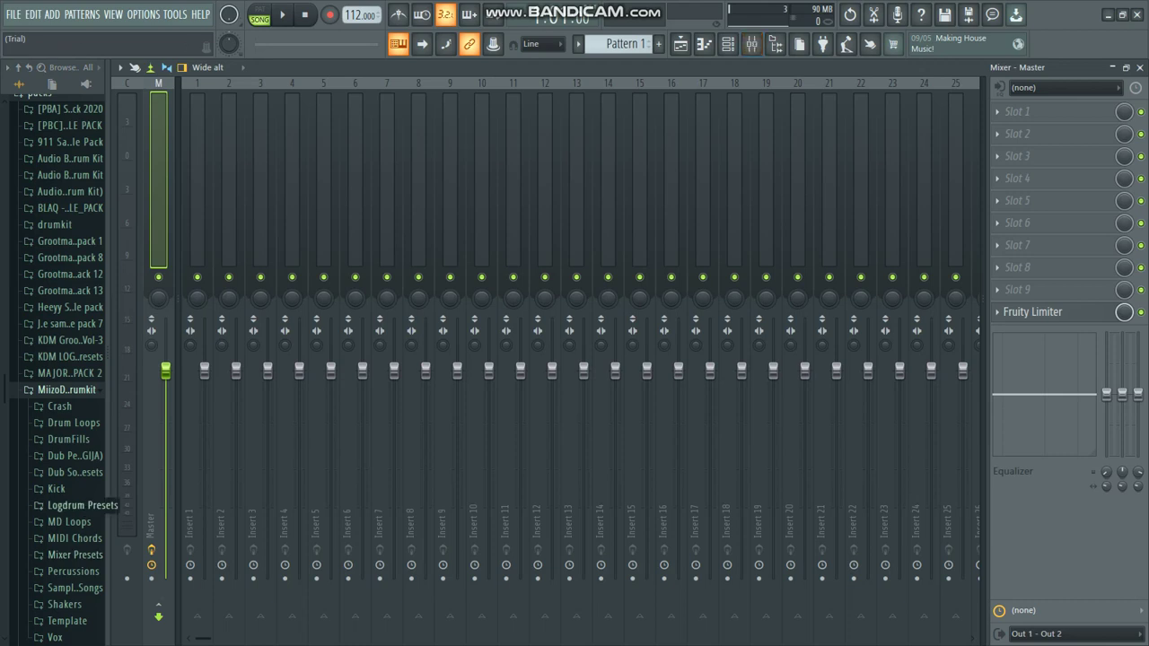
Load the Percussion Preset from the MiizoDj drumkit's Mixer Presets folder onto mixer Insert 1.
left_click(76, 555)
left_click_drag(79, 571, 189, 268)
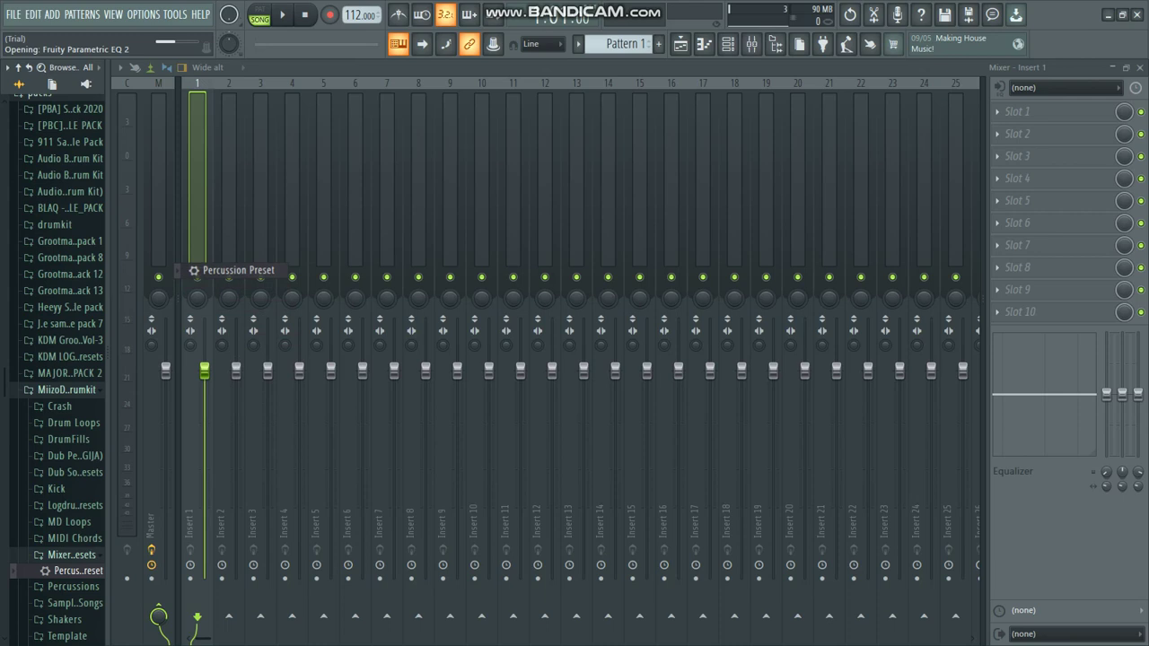
Show the channel rack and delete the 808 Clap, 808 HiHat and 808 Snare channels.
left_click(727, 44)
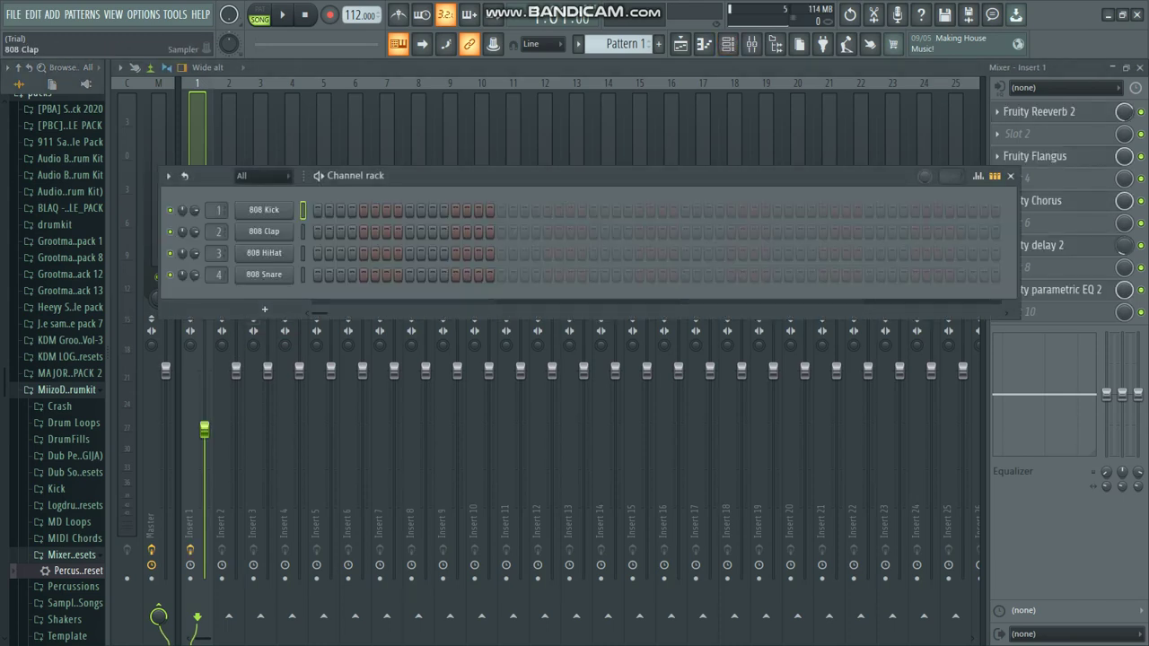
right_click(239, 227)
left_click(313, 385)
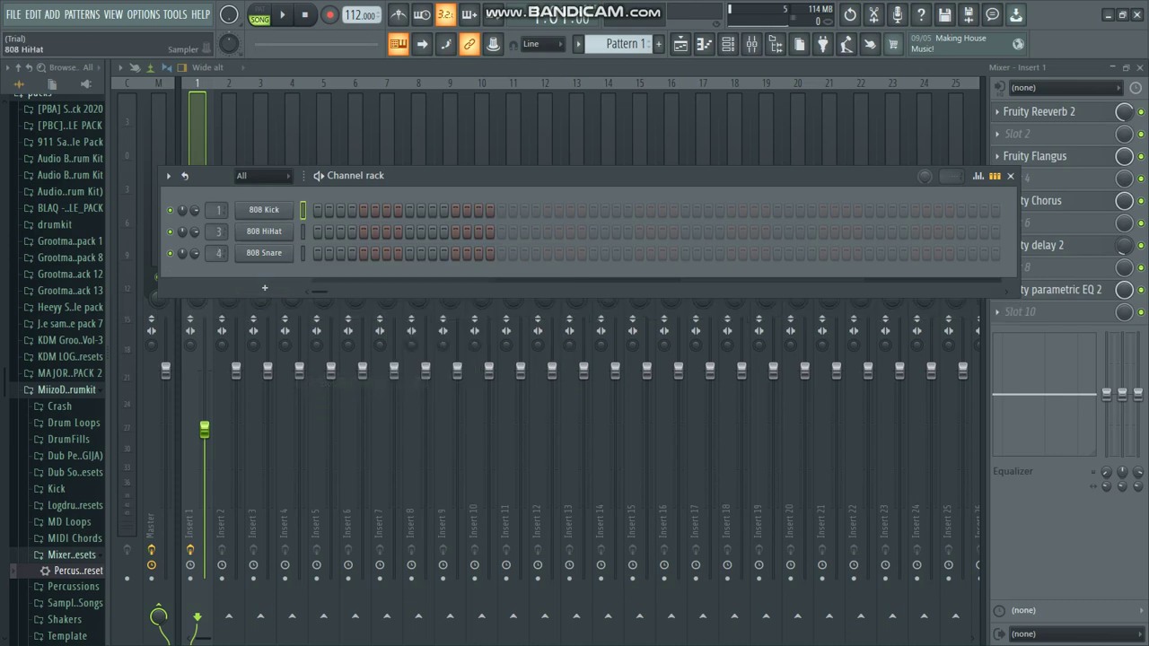
right_click(238, 227)
left_click(313, 385)
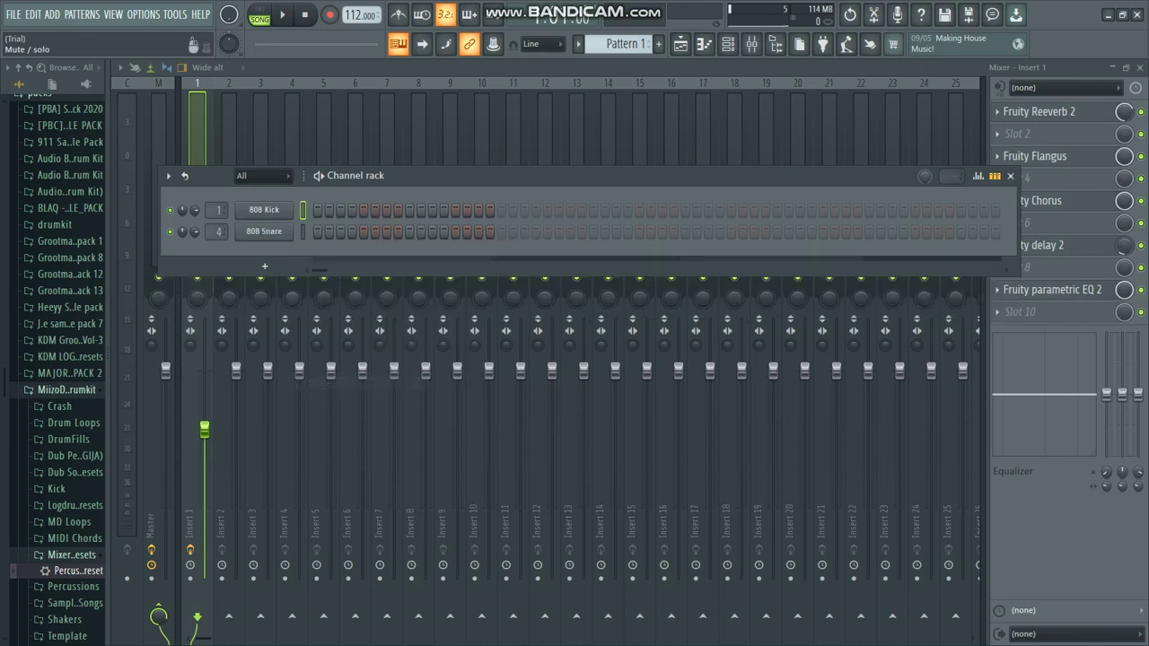
right_click(238, 230)
left_click(312, 385)
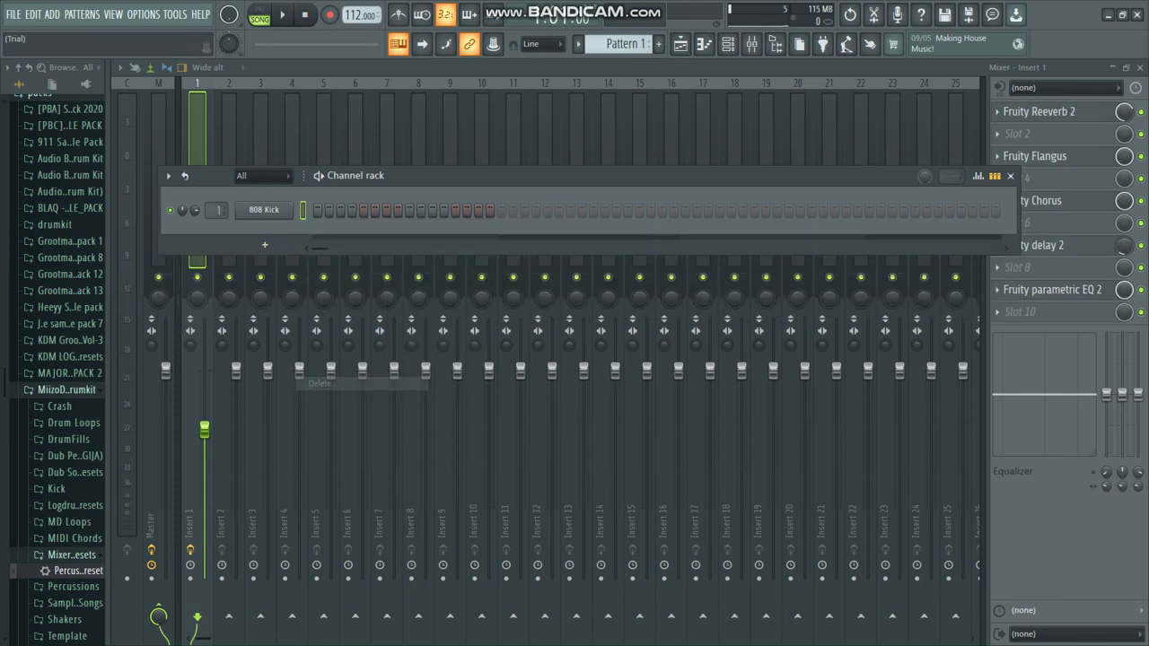
Open MiizoDLoop4 from the drumkit's MD Loops folder in a new Fruity Slicer channel and cut its generated notes.
scroll(62, 359, "down", 5)
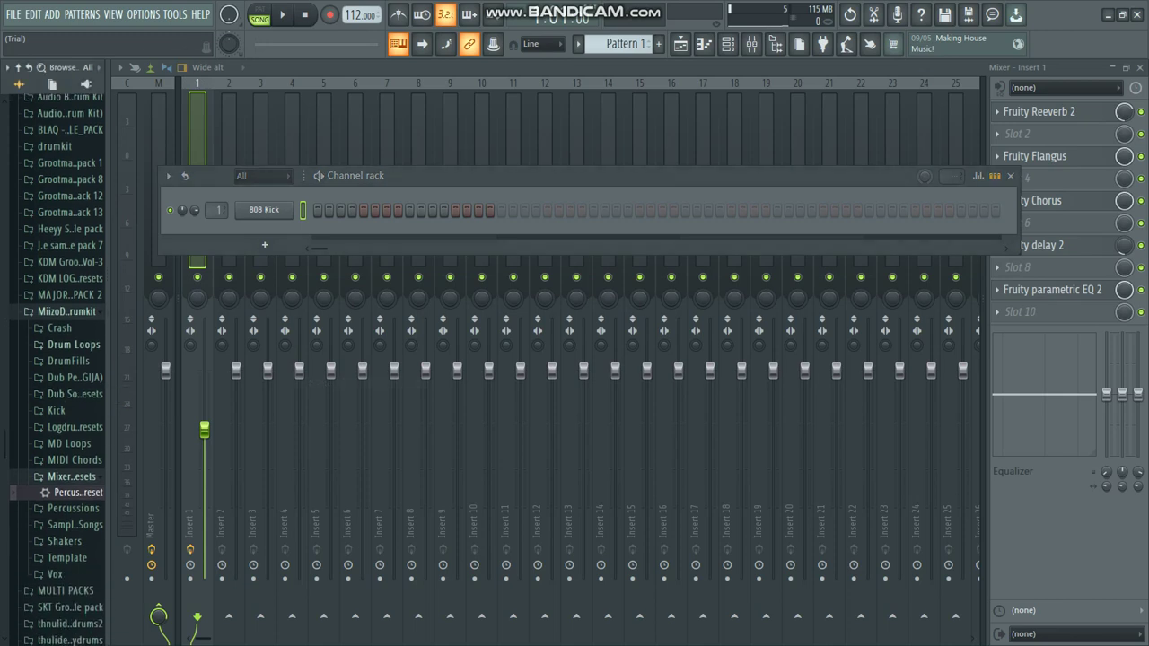
left_click(71, 345)
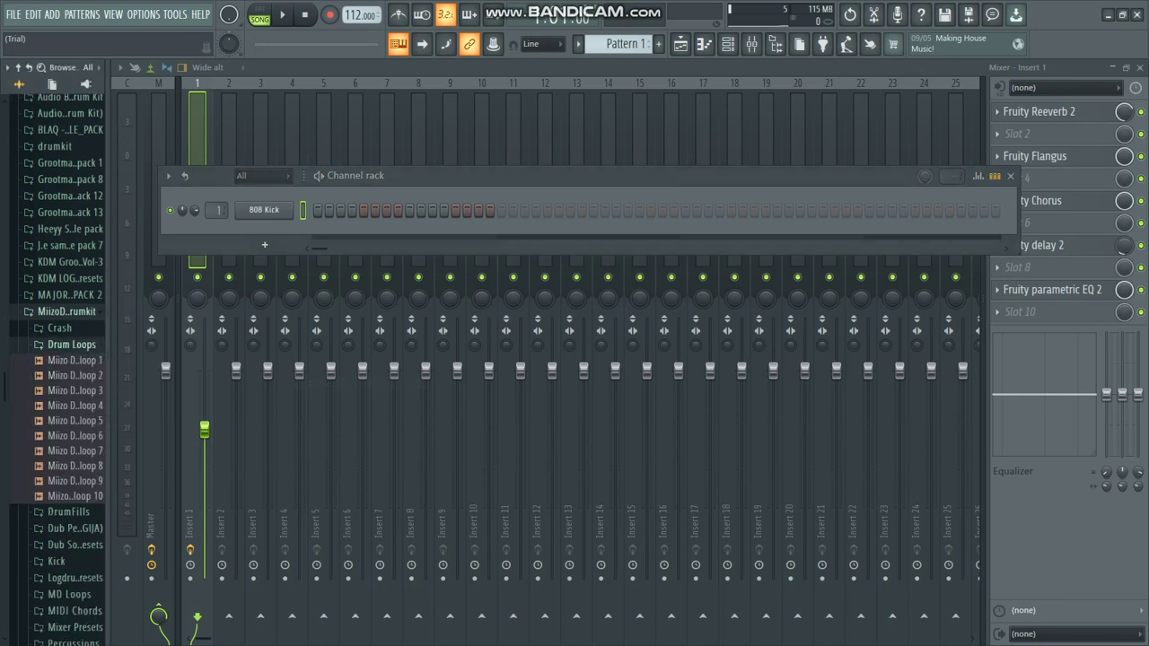
left_click(72, 344)
left_click(70, 443)
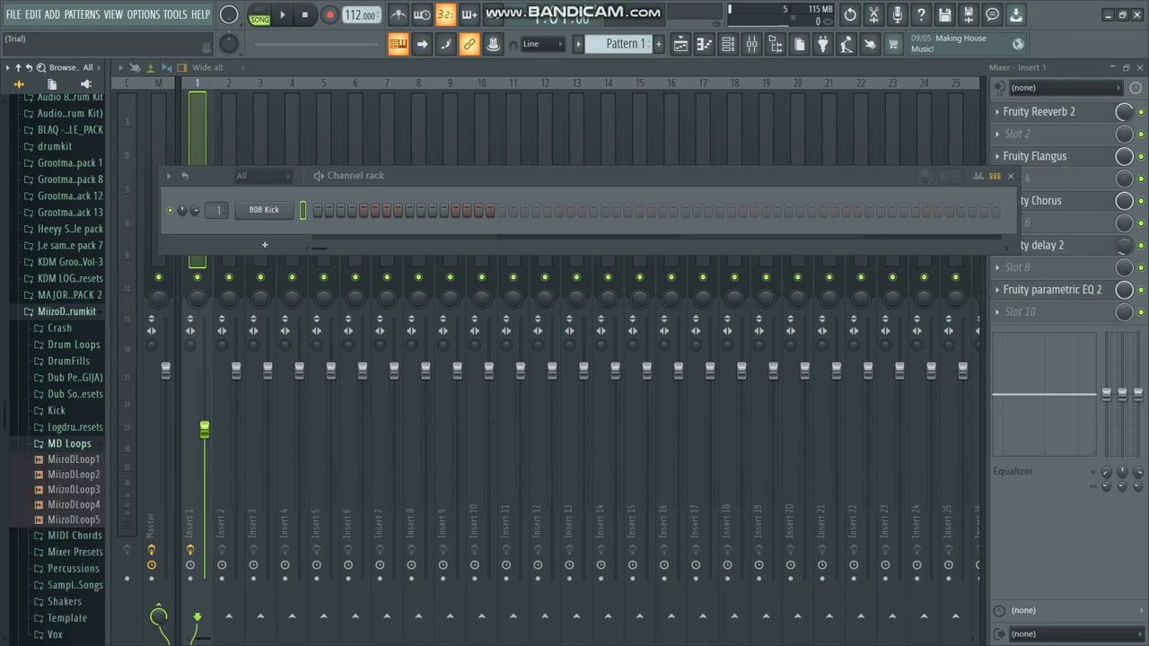
right_click(73, 504)
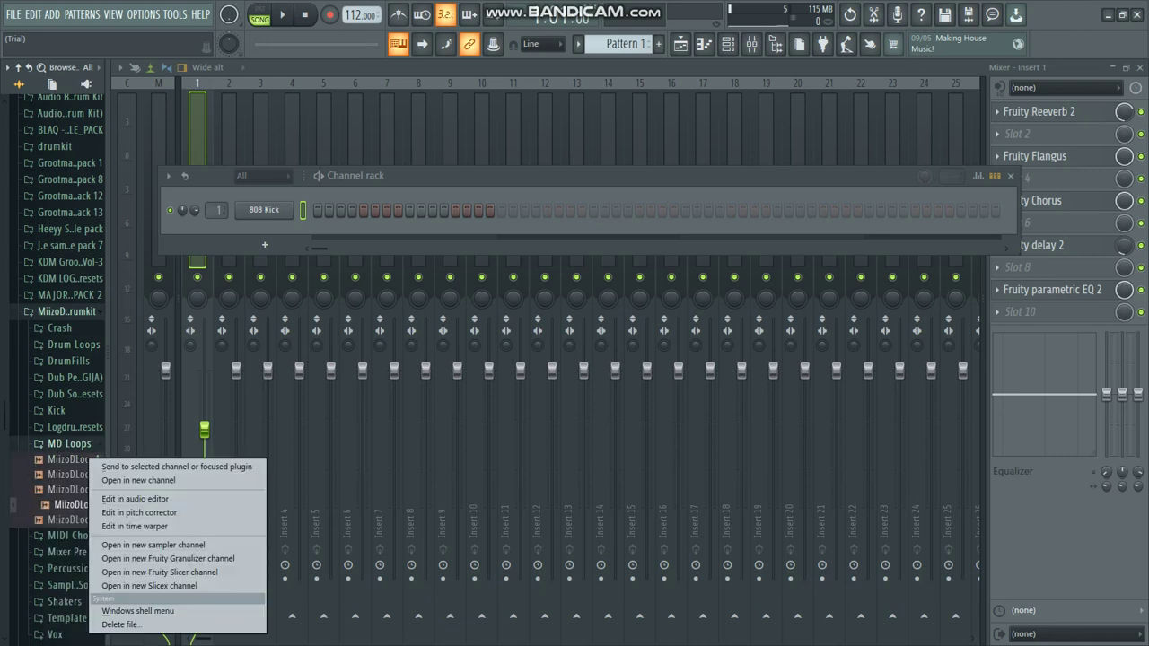
left_click(161, 572)
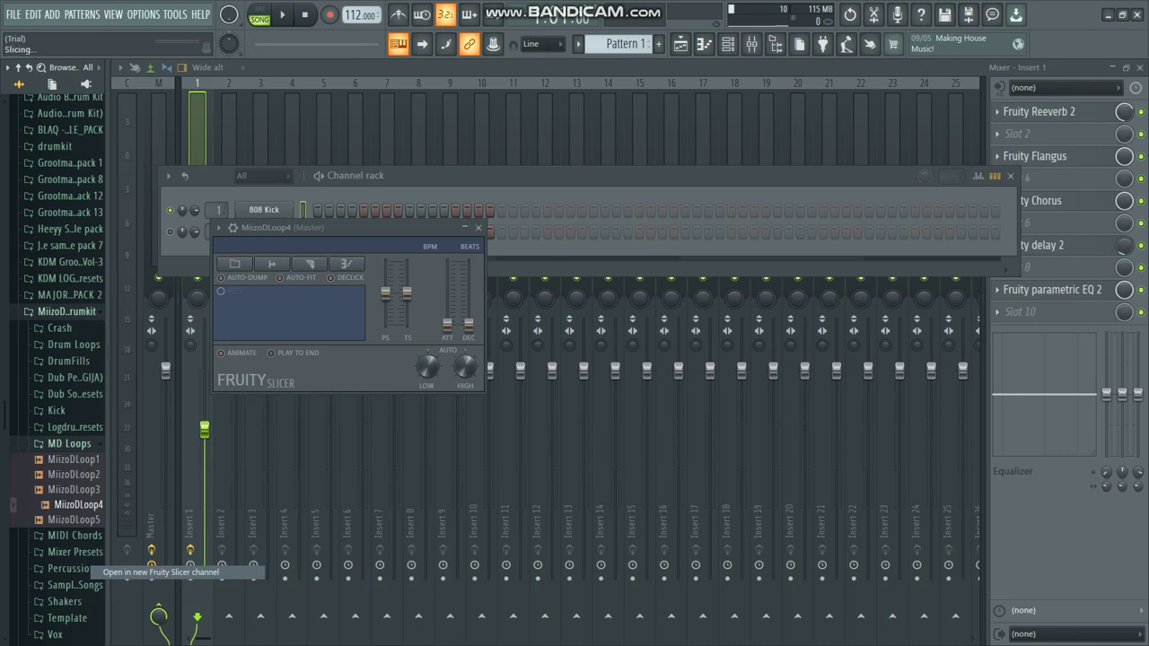
left_click(479, 228)
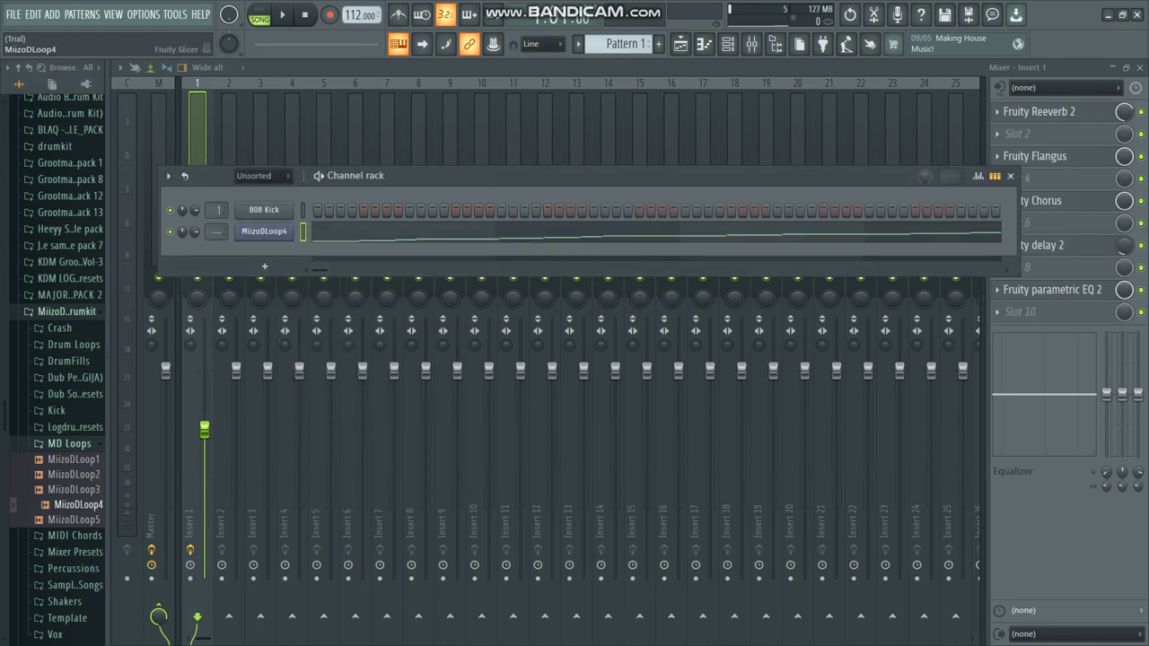
right_click(279, 230)
left_click(449, 231)
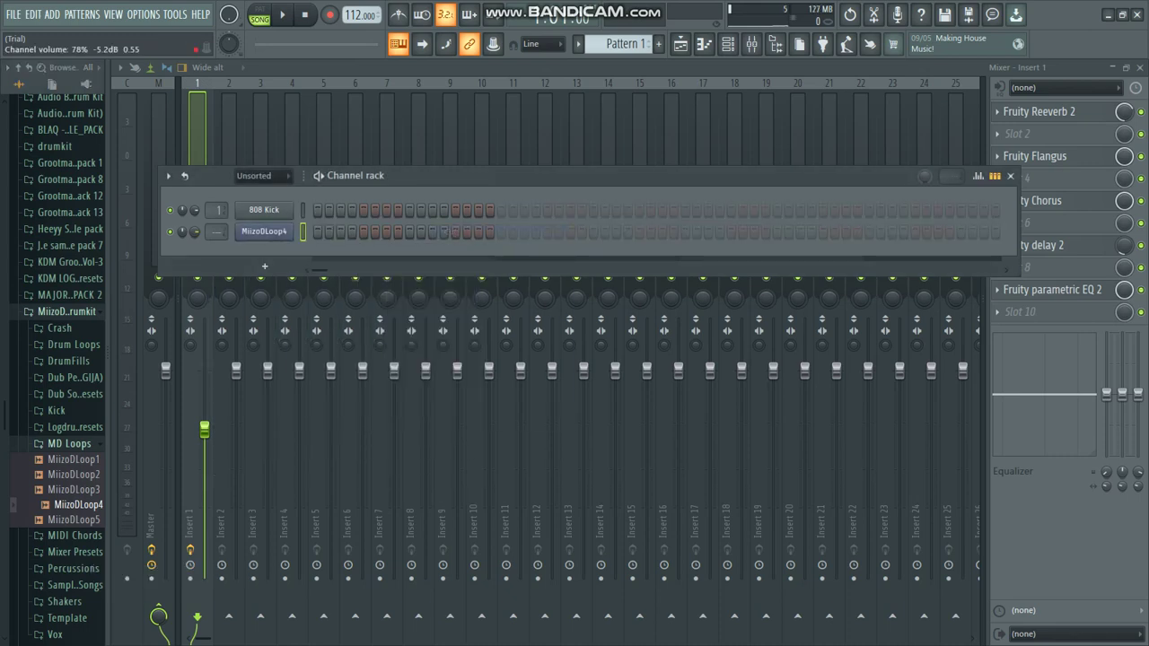
Route the MiizoDLoop4 channel to mixer track 1 and delete the 808 Kick channel.
right_click(237, 206)
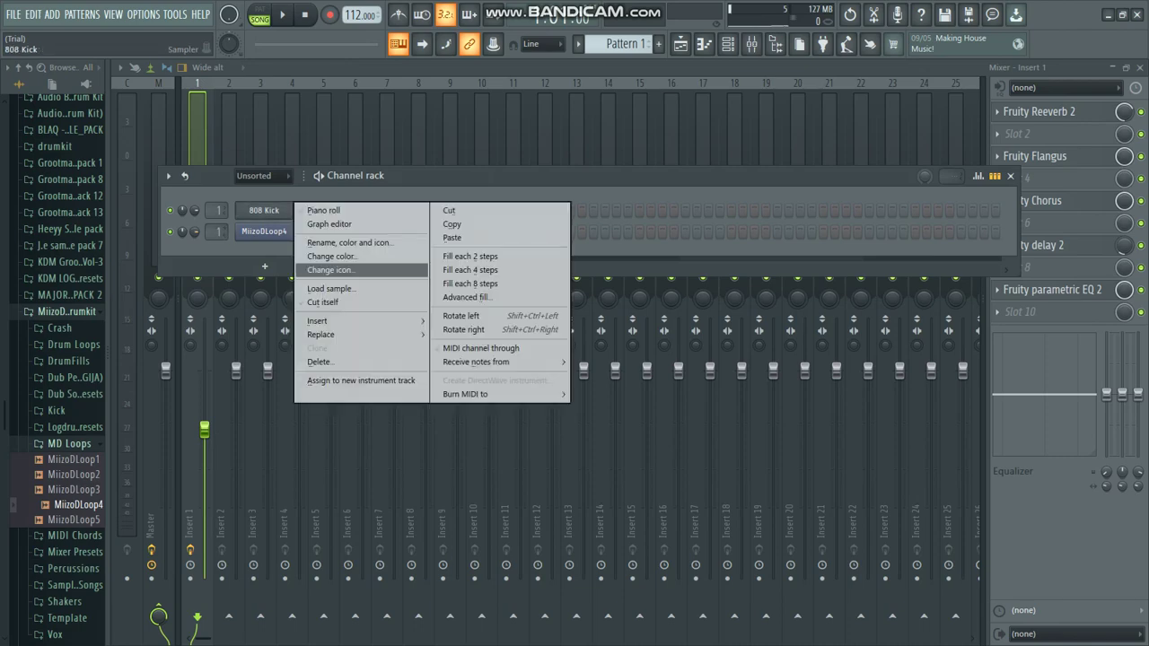
left_click(323, 362)
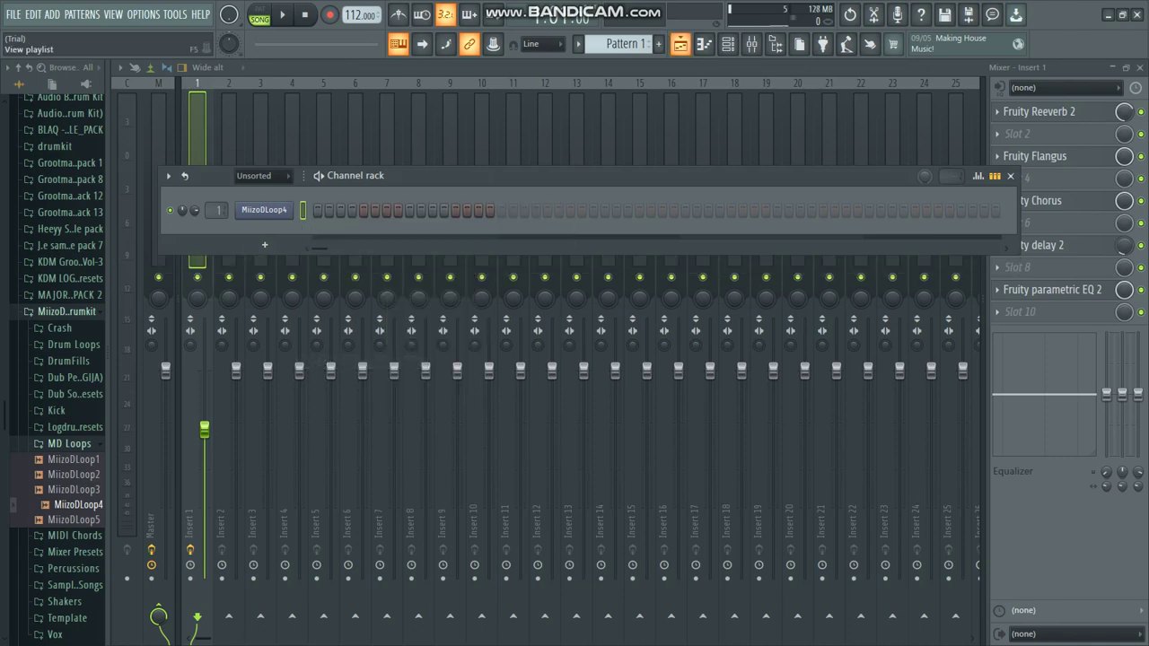
Show the playlist and open the SHAKERS folder of the Audio Buffet - Yanos Skhaftin Vol.2 Drum Kit.
left_click(680, 43)
left_click(68, 311)
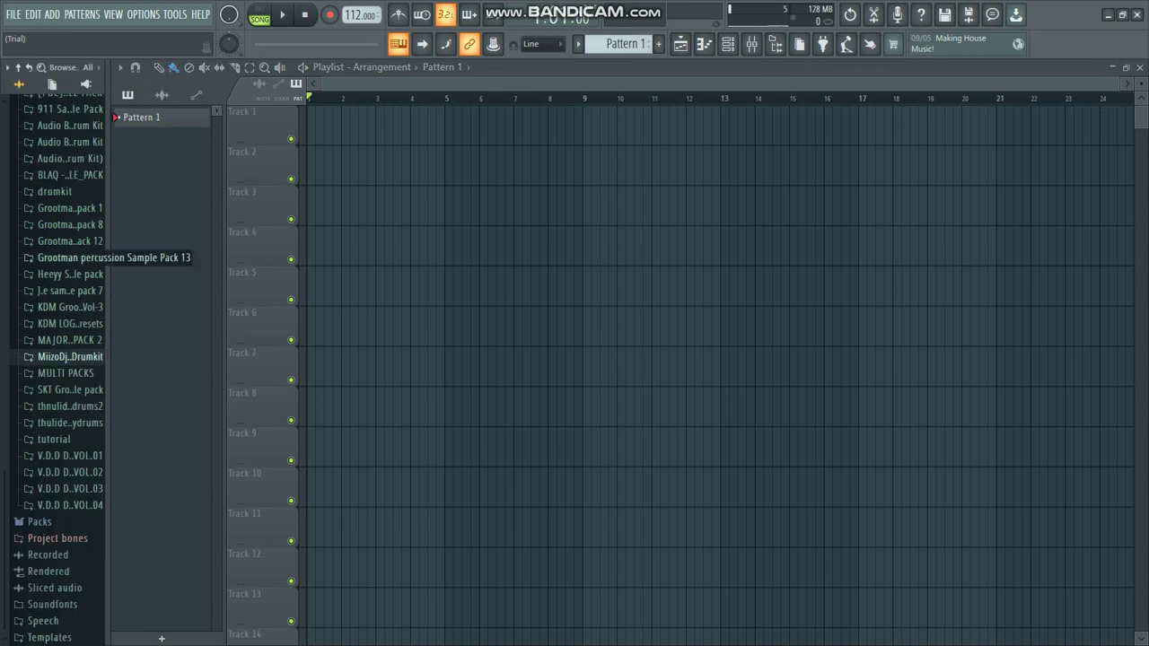
left_click(54, 191)
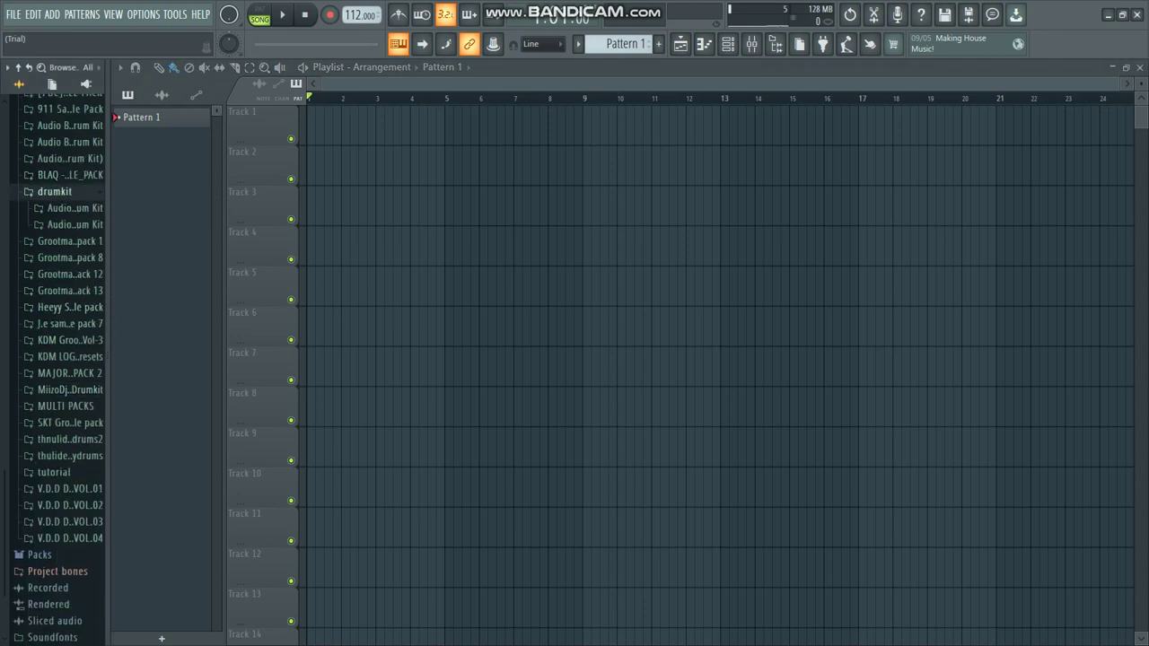
left_click(71, 224)
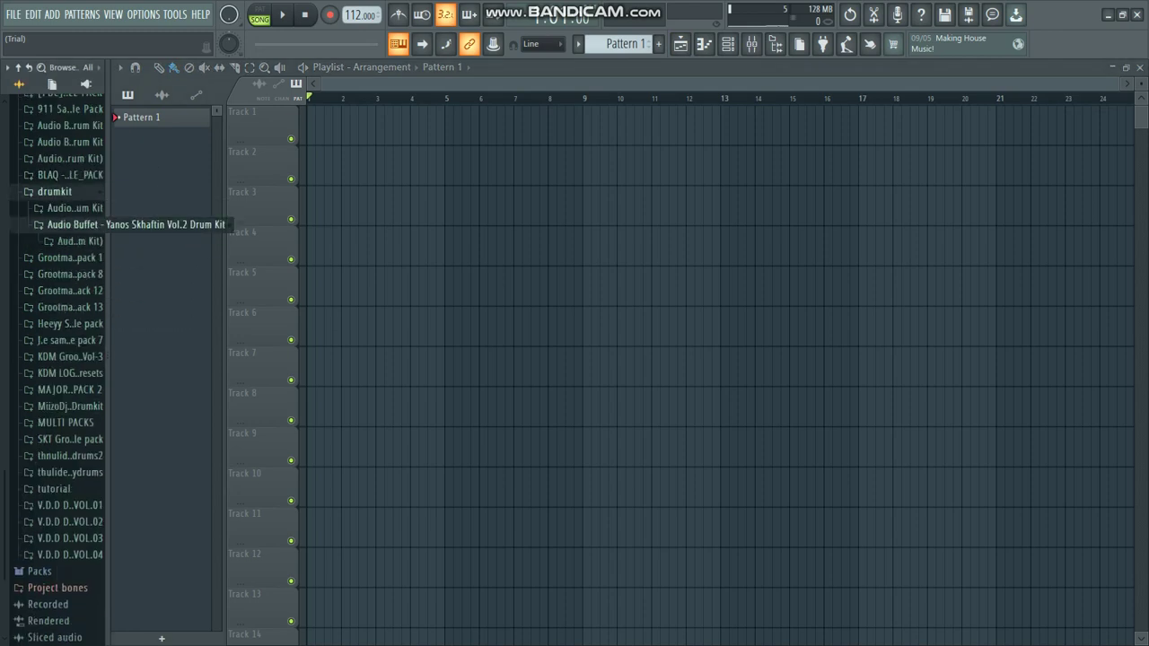
left_click(77, 241)
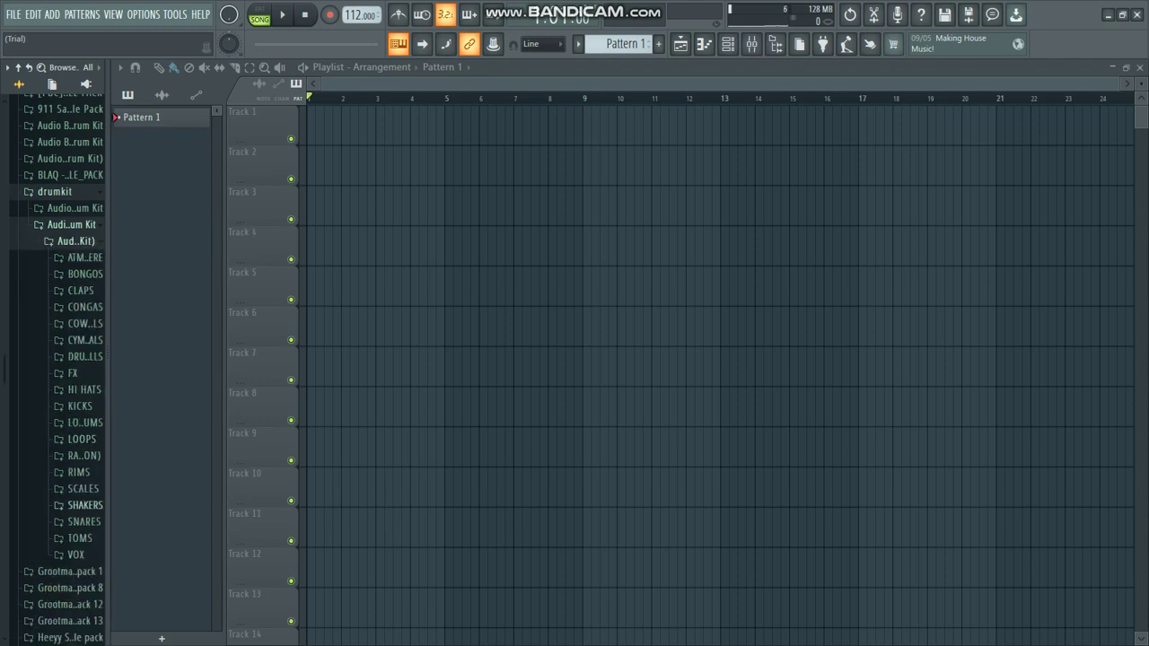
left_click(85, 505)
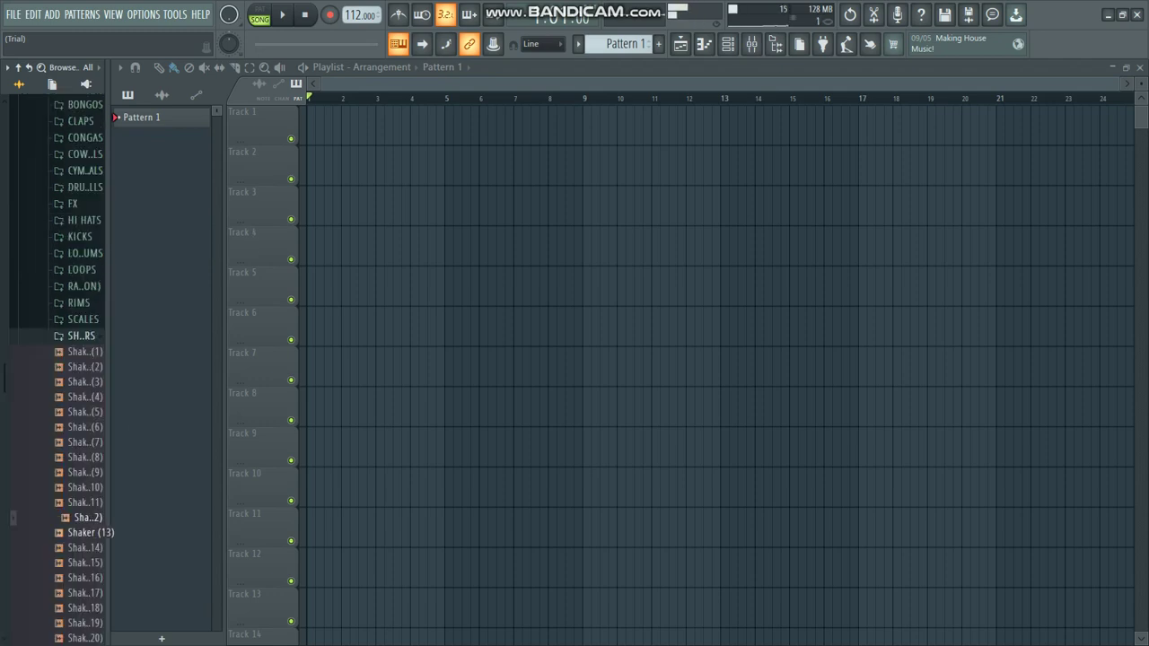
Audition several shaker samples and place Shaker (20) at the start of playlist Track 2.
left_click(85, 533)
left_click(85, 563)
left_click(85, 608)
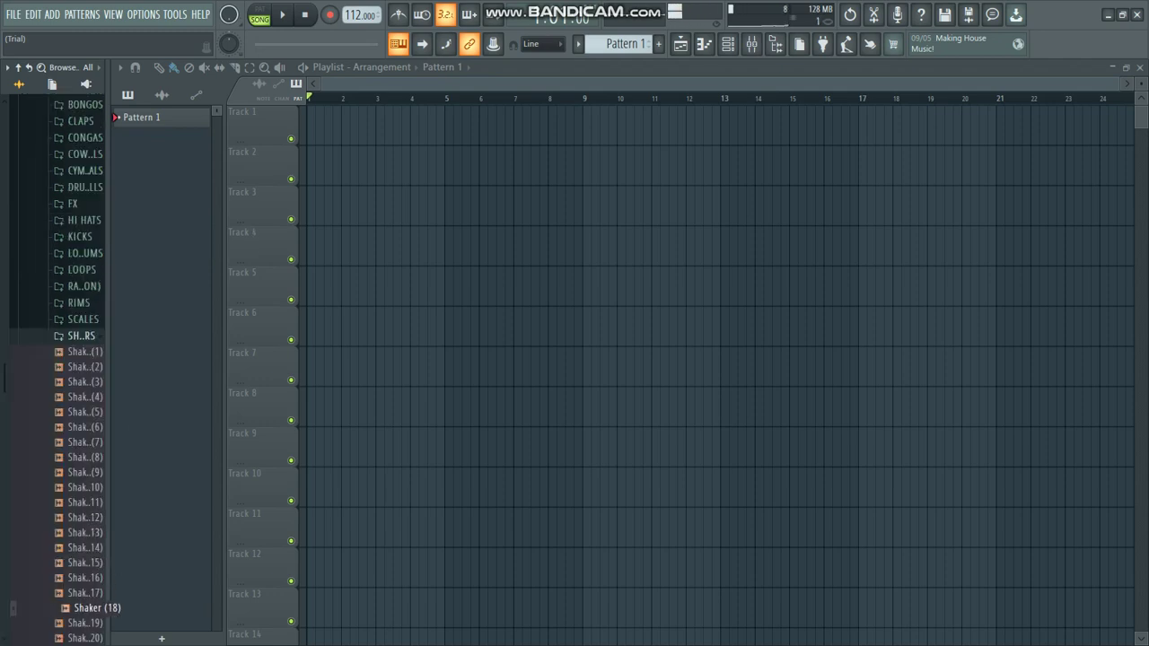
left_click(85, 638)
left_click(85, 397)
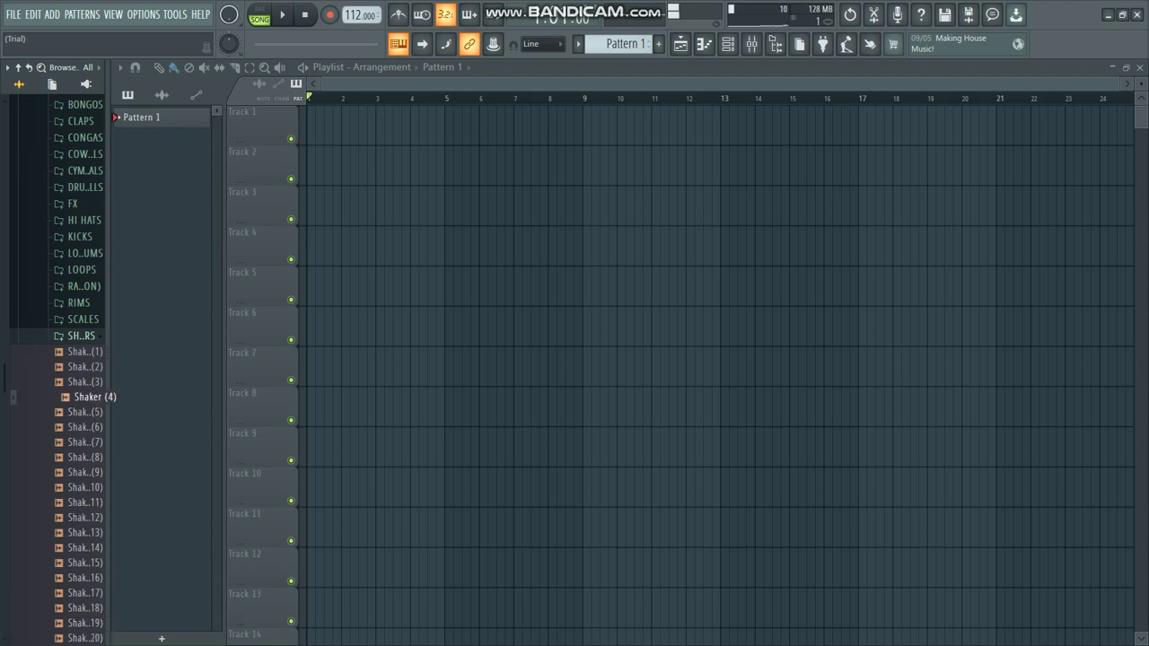
scroll(85, 397, "down", 4)
left_click(85, 524)
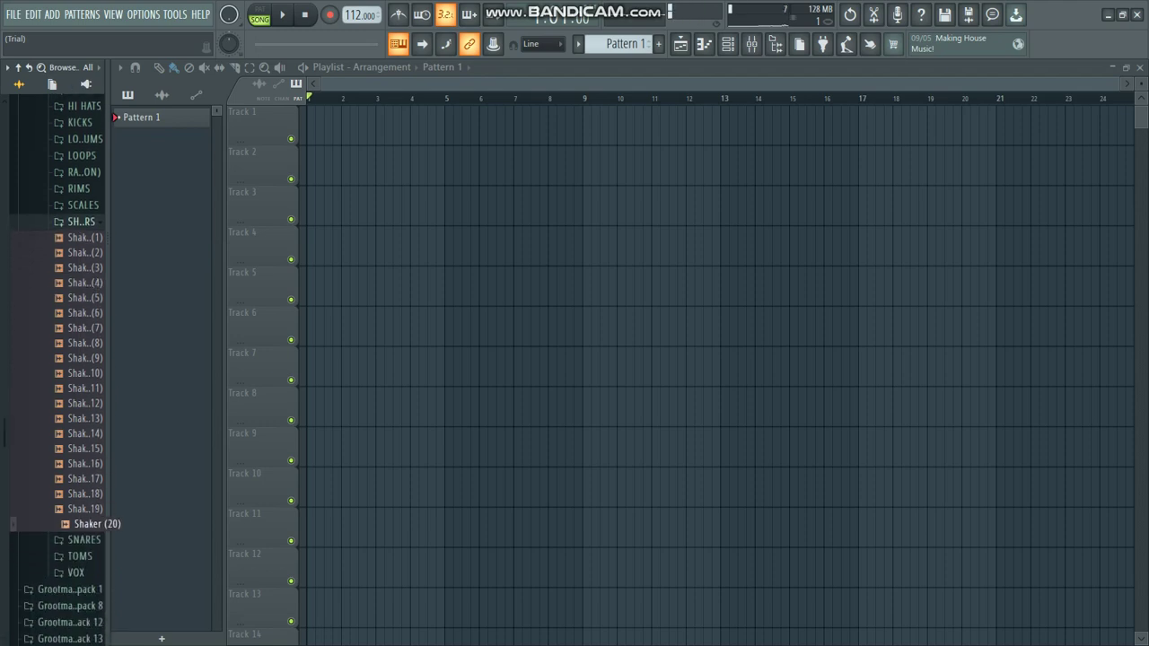
left_click_drag(86, 524, 323, 160)
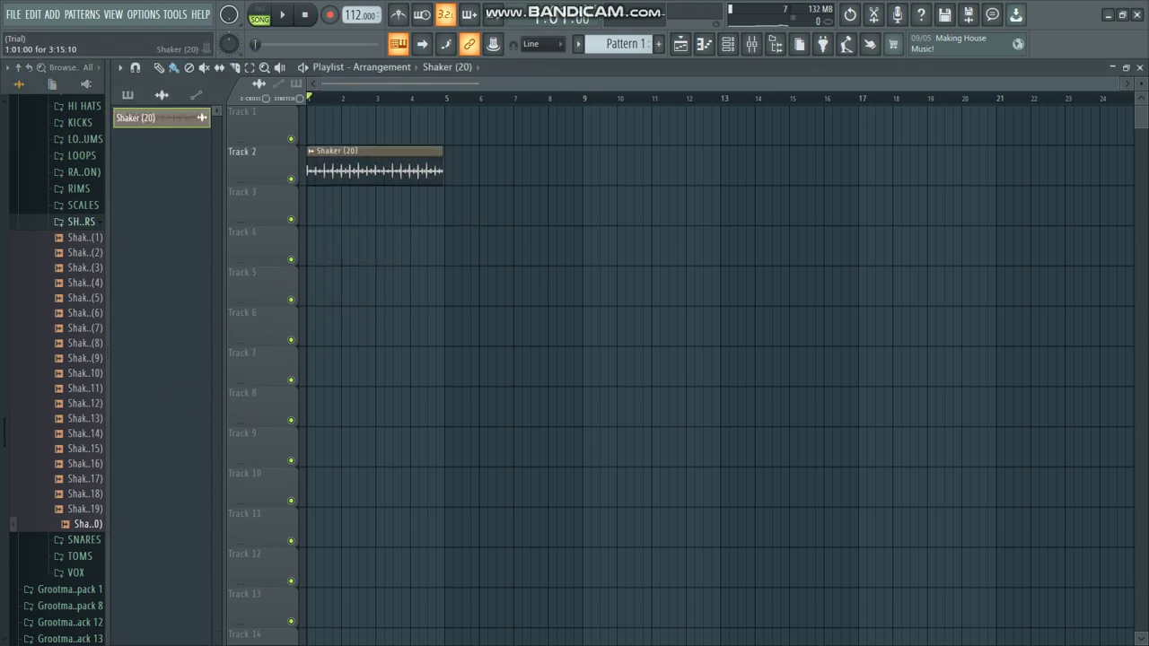
Time-stretch the Shaker (20) clip to four full bars in Auto mode and lower its channel volume.
double_click(327, 161)
left_click_drag(381, 135, 417, 266)
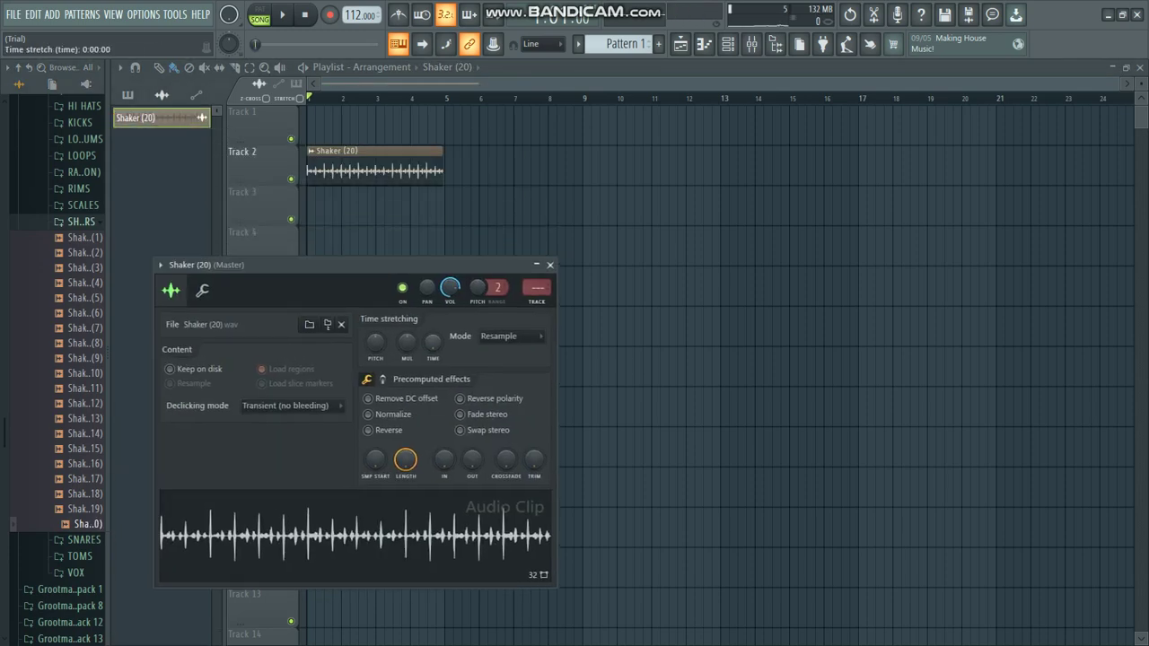
left_click_drag(433, 343, 433, 312)
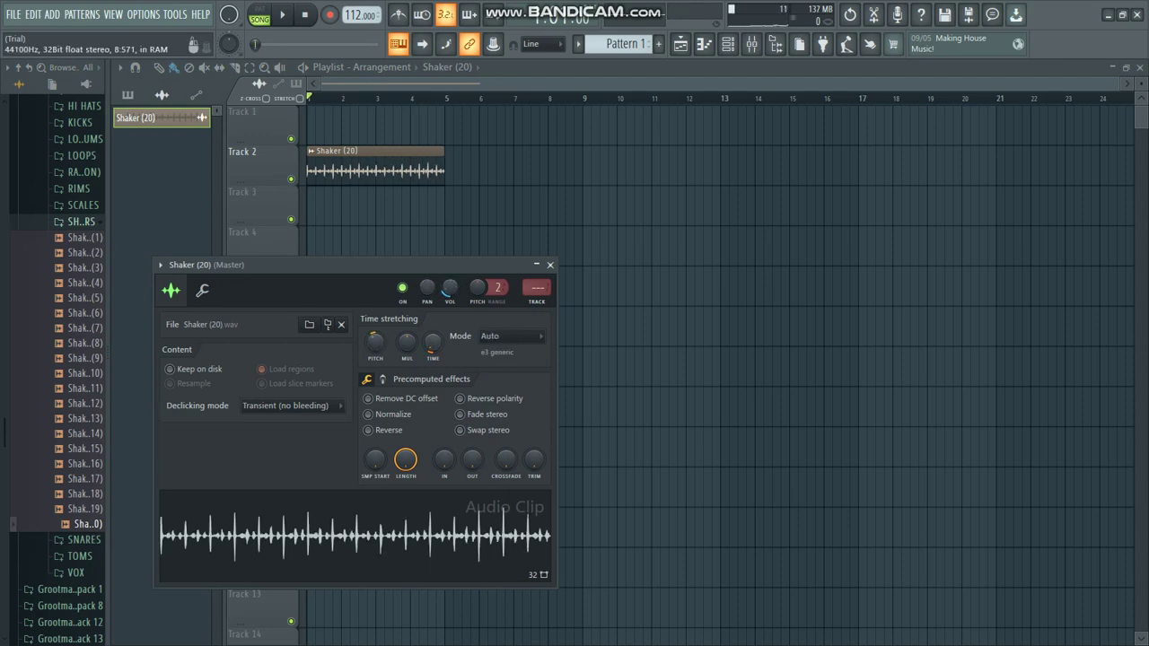
left_click(550, 265)
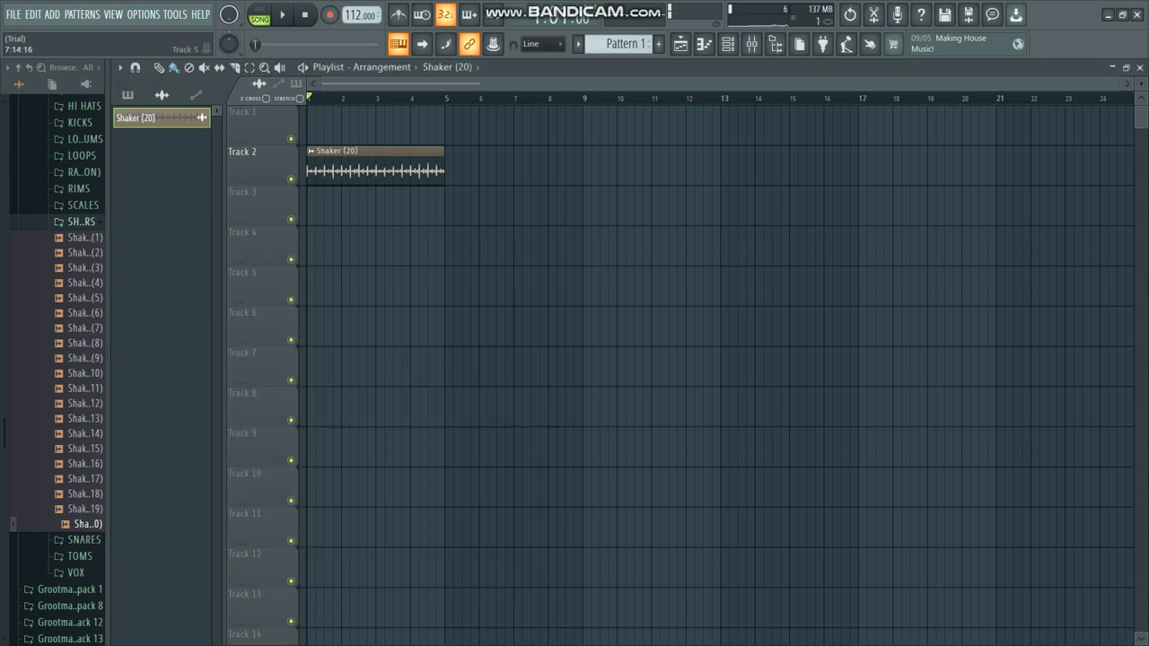
Repeat the Shaker (20) clip along Track 2 through bar 16 and play the arrangement.
mouse_move(451, 206)
left_mouse_down()
mouse_move(736, 206)
mouse_move(736, 166)
left_mouse_up()
key("space")
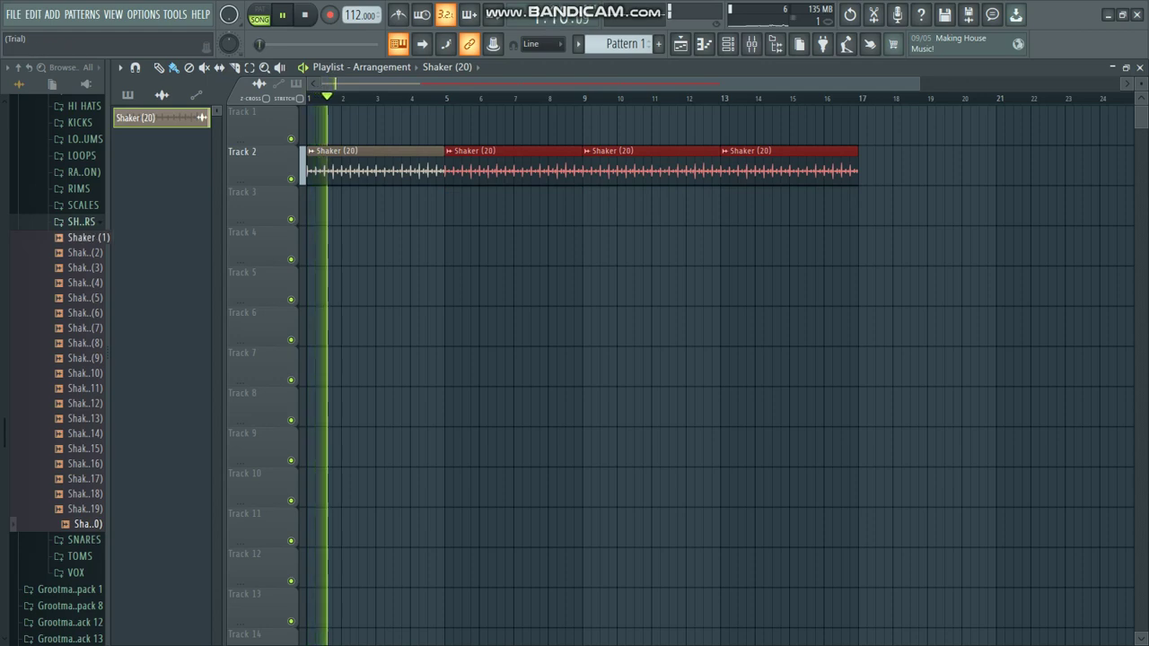
Collapse the packs folder in the browser and open the shakers folder of Exclusive Drumkit 1.
left_click(82, 222)
scroll(81, 222, "up", 5)
scroll(82, 222, "up", 2)
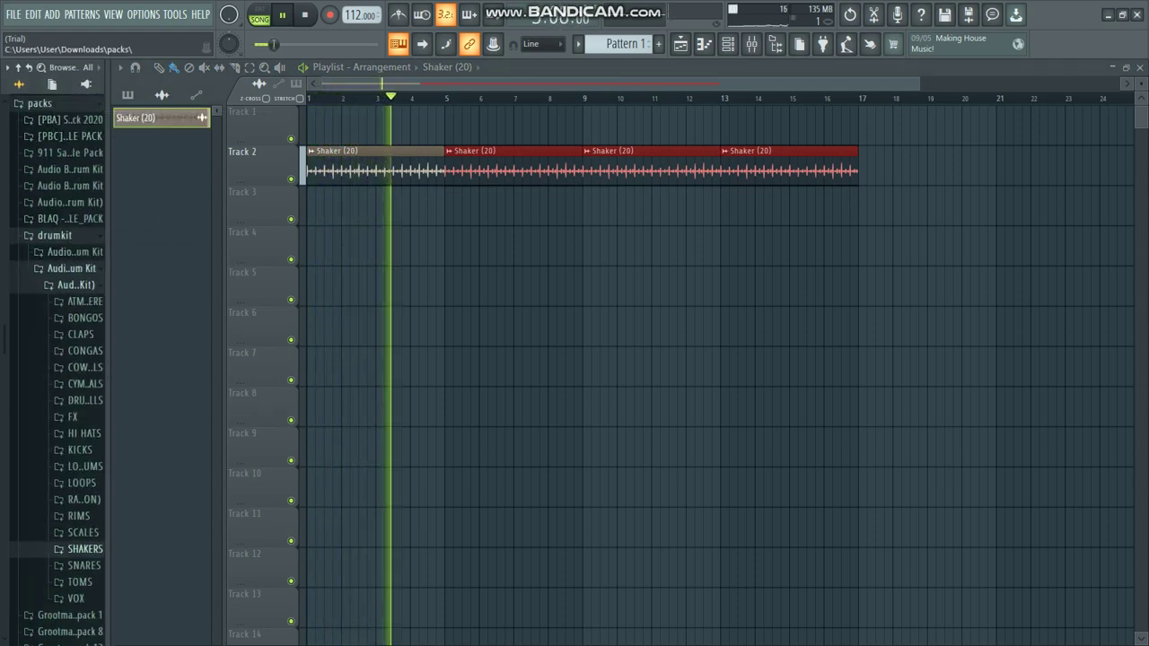
left_click(41, 104)
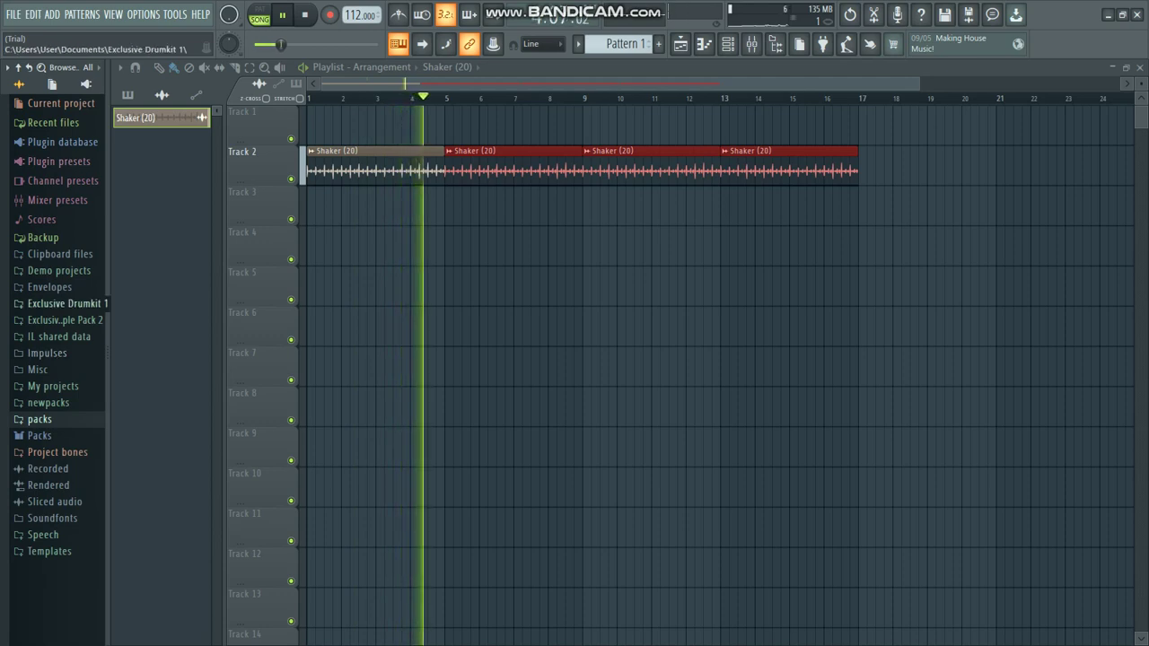
left_click(63, 304)
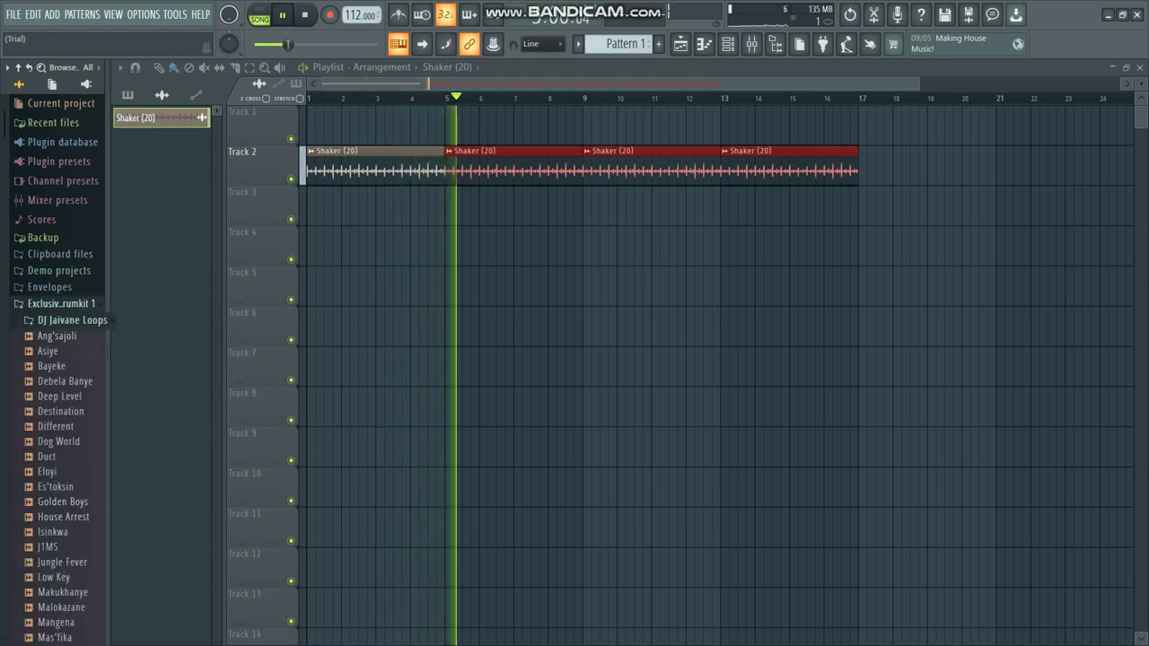
left_click(63, 319)
left_click(54, 420)
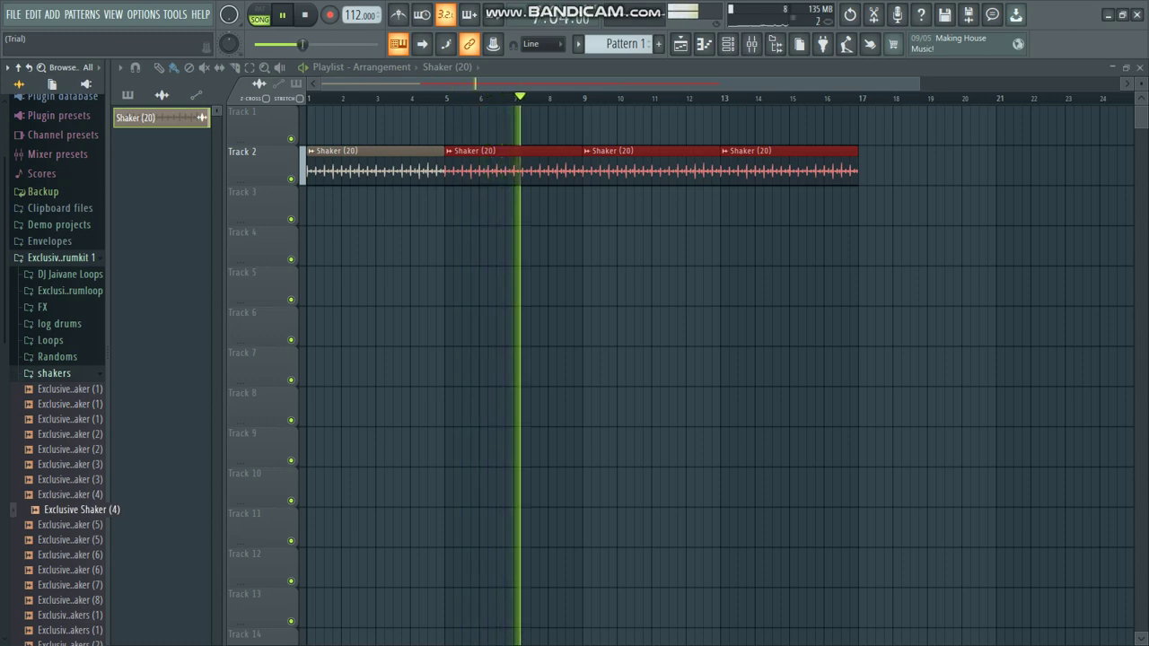
Place Exclusive Shaker (4) at the start of Track 3 and stop playback.
left_click_drag(72, 509, 304, 257)
key("space")
left_click(324, 210)
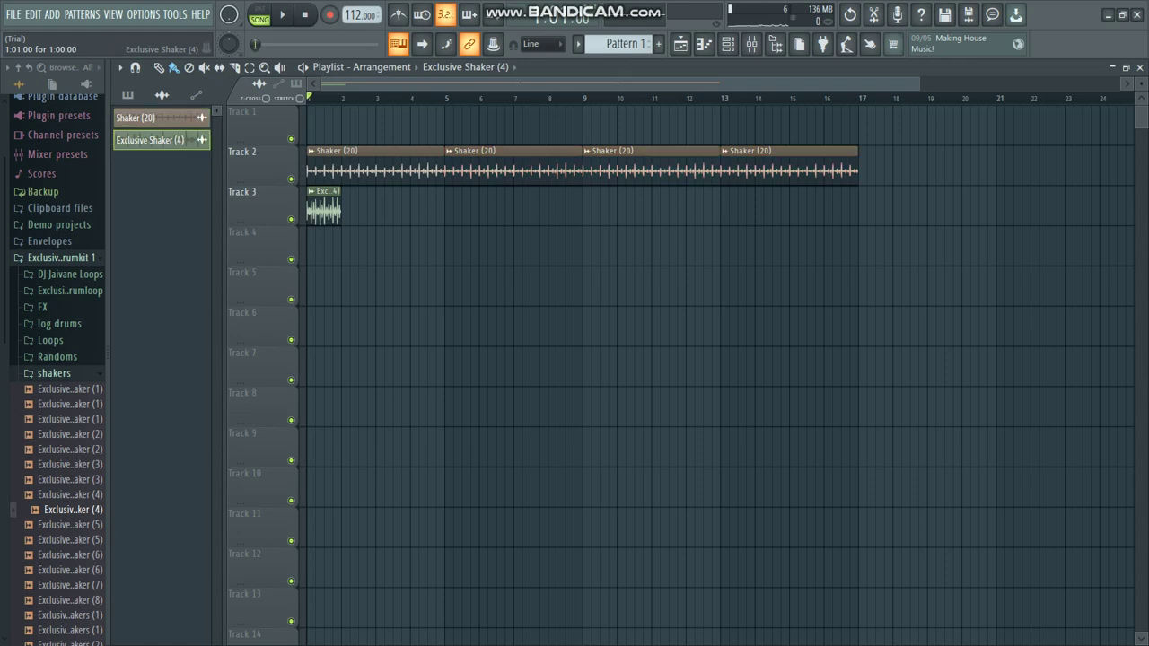
Lower the Exclusive Shaker (4) channel volume to 22% while checking it in playback.
double_click(323, 210)
left_click(186, 177)
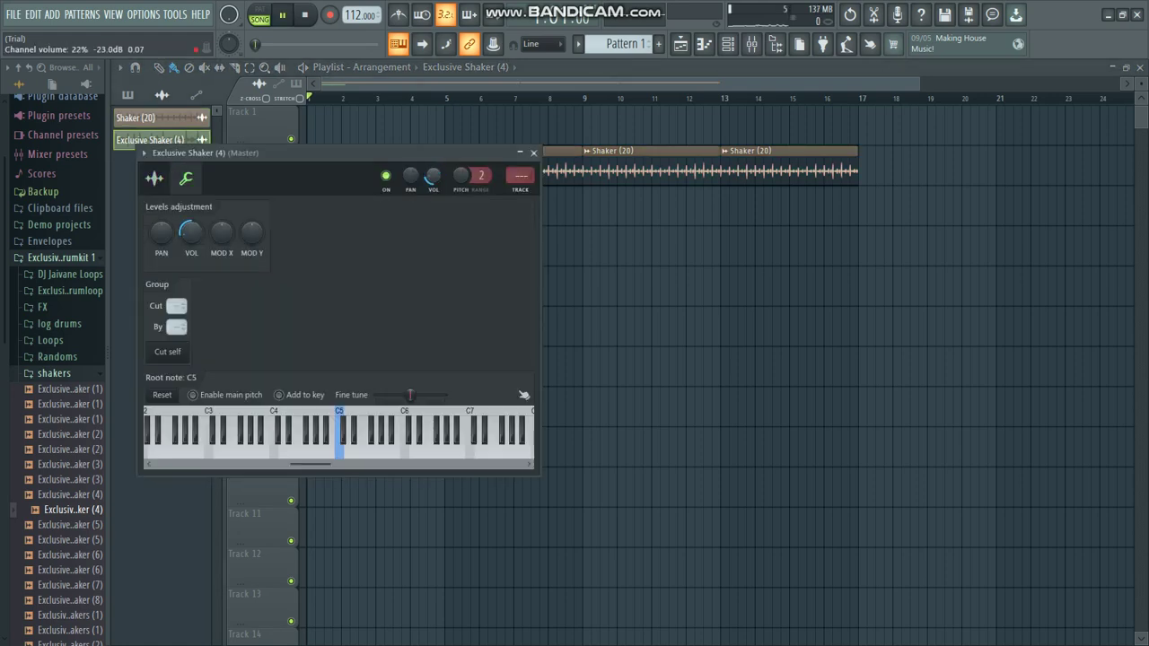
left_click(533, 153)
key("space")
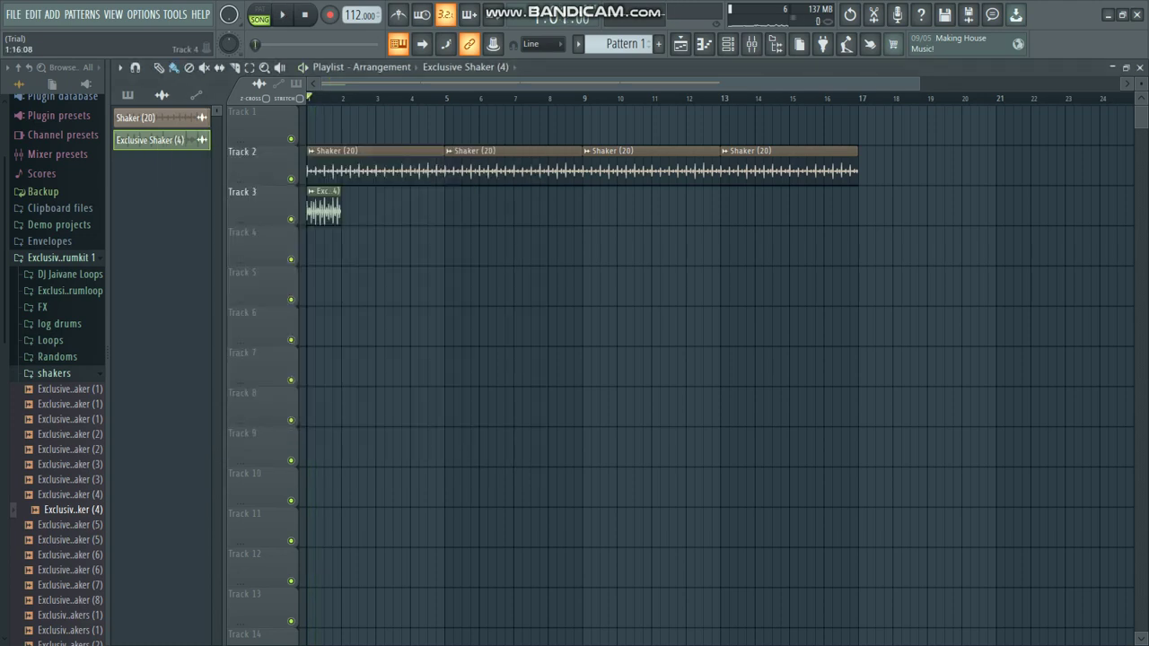
Repeat the Exclusive Shaker (4) clip along Track 3 through bar 16 and play the arrangement.
mouse_move(341, 247)
left_mouse_down()
mouse_move(840, 247)
mouse_move(840, 209)
left_mouse_up()
key("space")
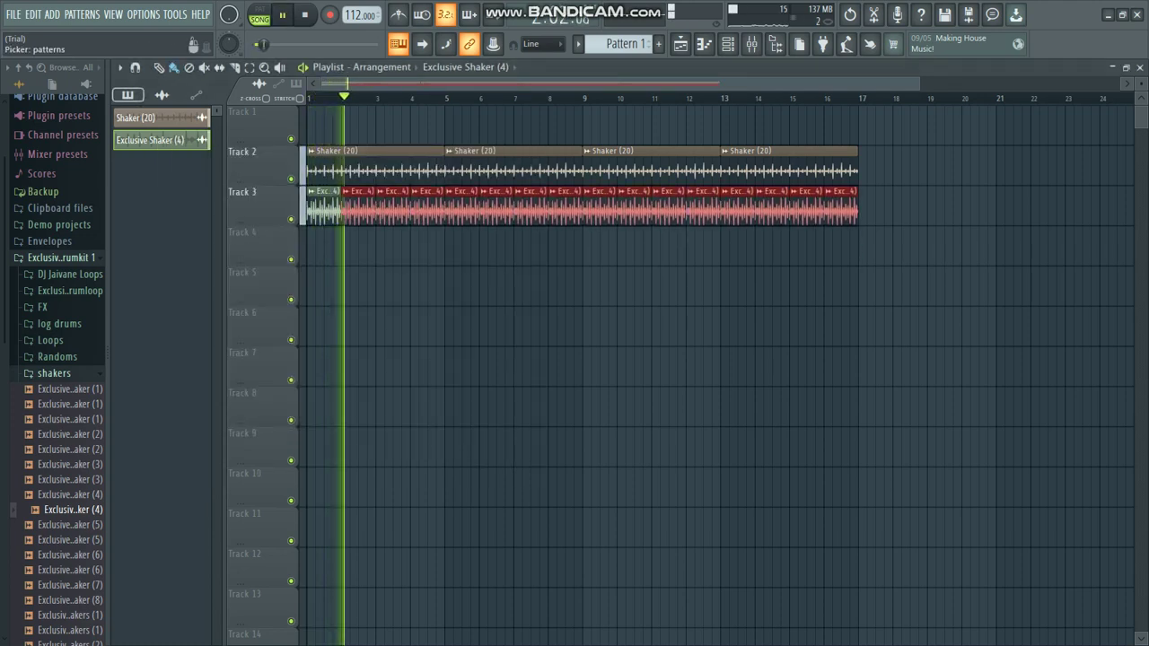
Place Pattern 1 at the start of Track 1, stretch the clip to four bars and repeat it through bar 16.
left_click(128, 95)
left_click(148, 117)
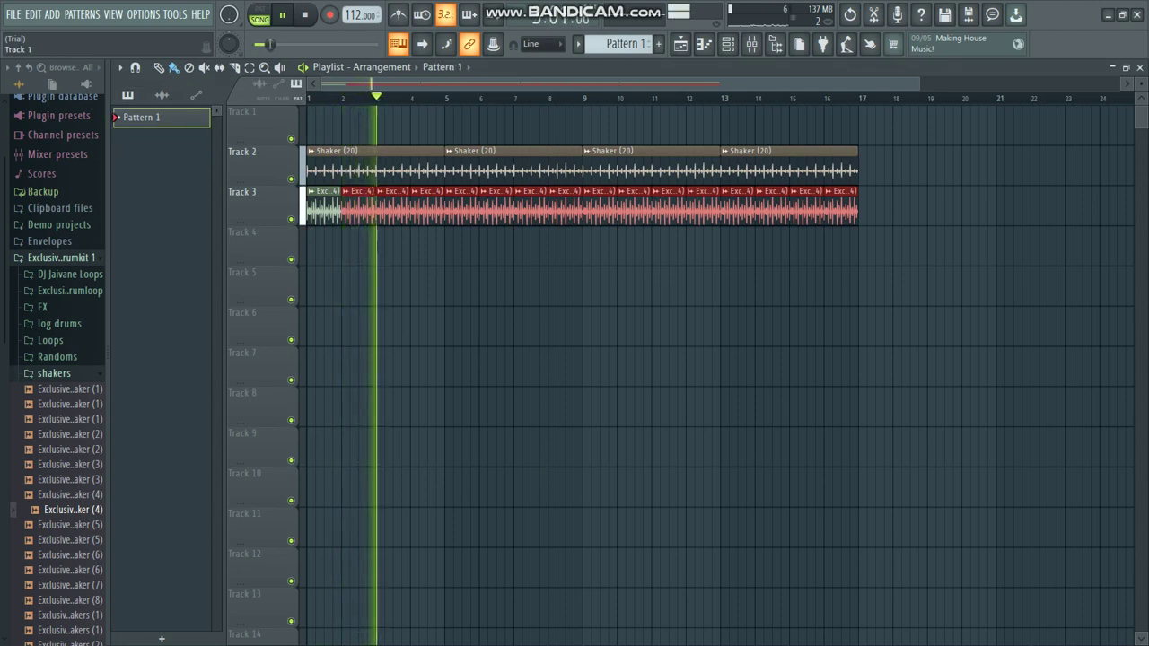
left_click(322, 112)
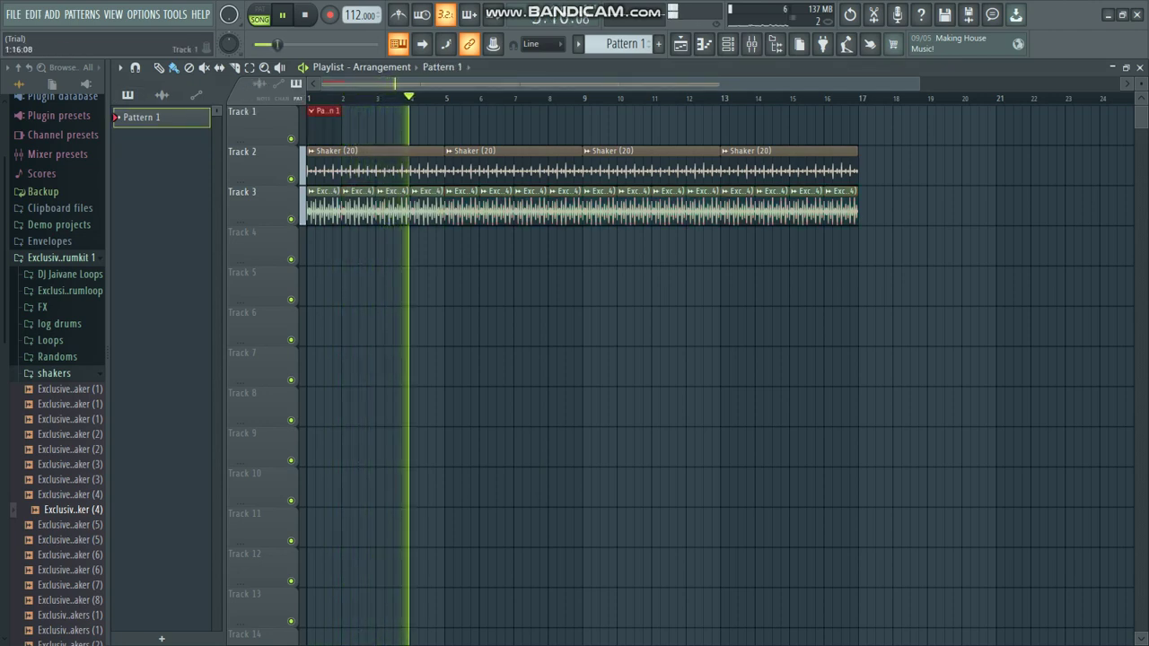
left_click_drag(340, 128, 445, 127)
key("ctrl+b")
key("ctrl+b")
key("ctrl+b")
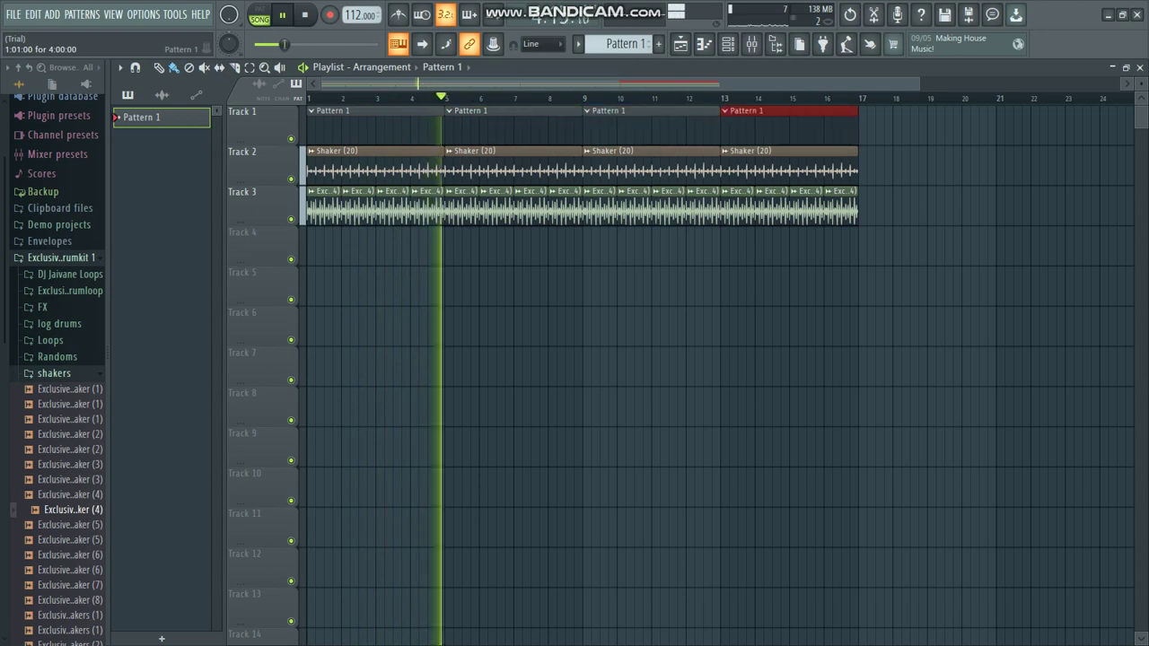
Filter the channel rack to the Unsorted group and open the MiizoDLoop4 channel in the piano roll.
left_click(727, 43)
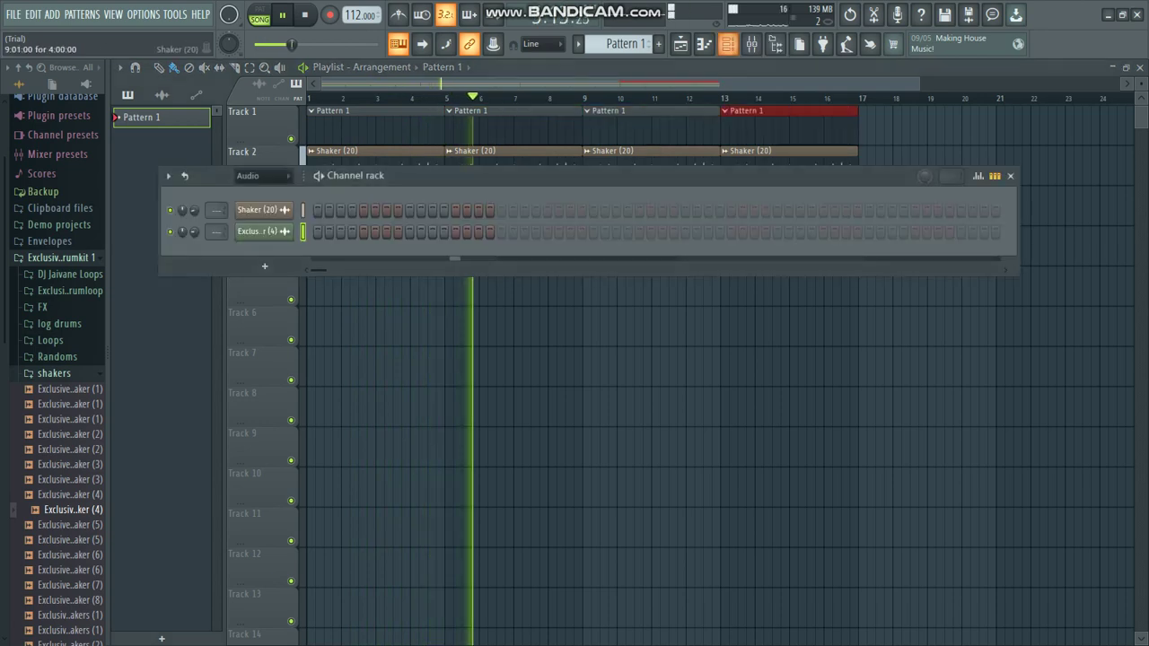
left_click(260, 176)
left_click(256, 224)
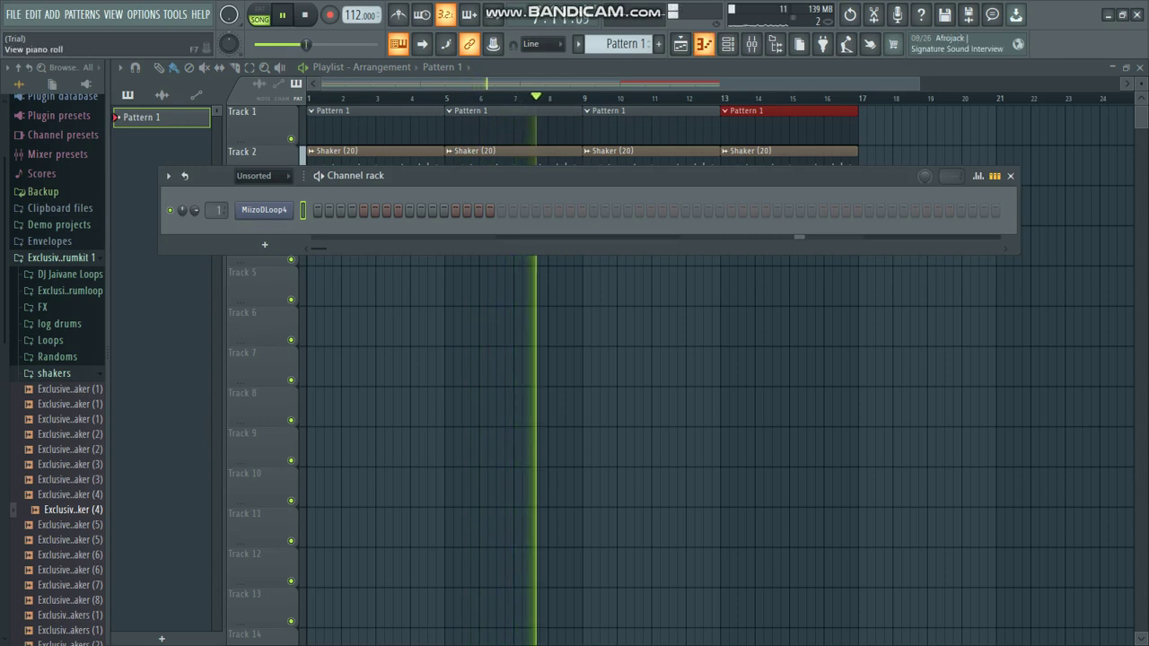
left_click(398, 43)
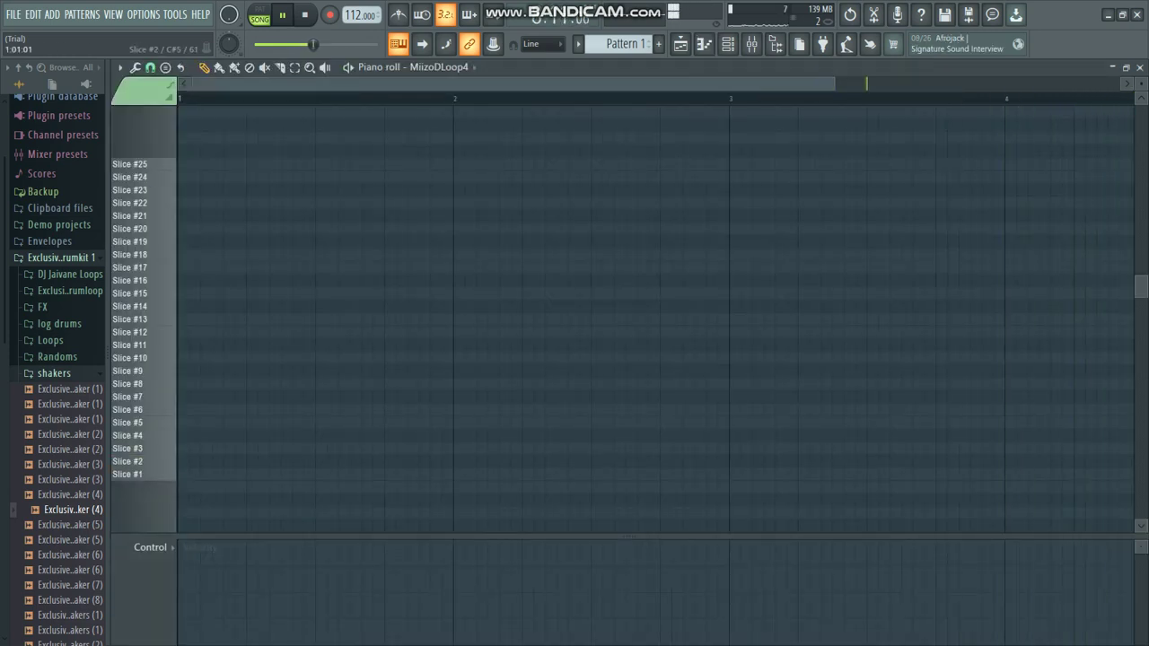
Place Slice #2, #17, #16 and #13 notes at steps 1, 3, 5 and 8 of bar 1 and stop playback.
left_click(190, 461)
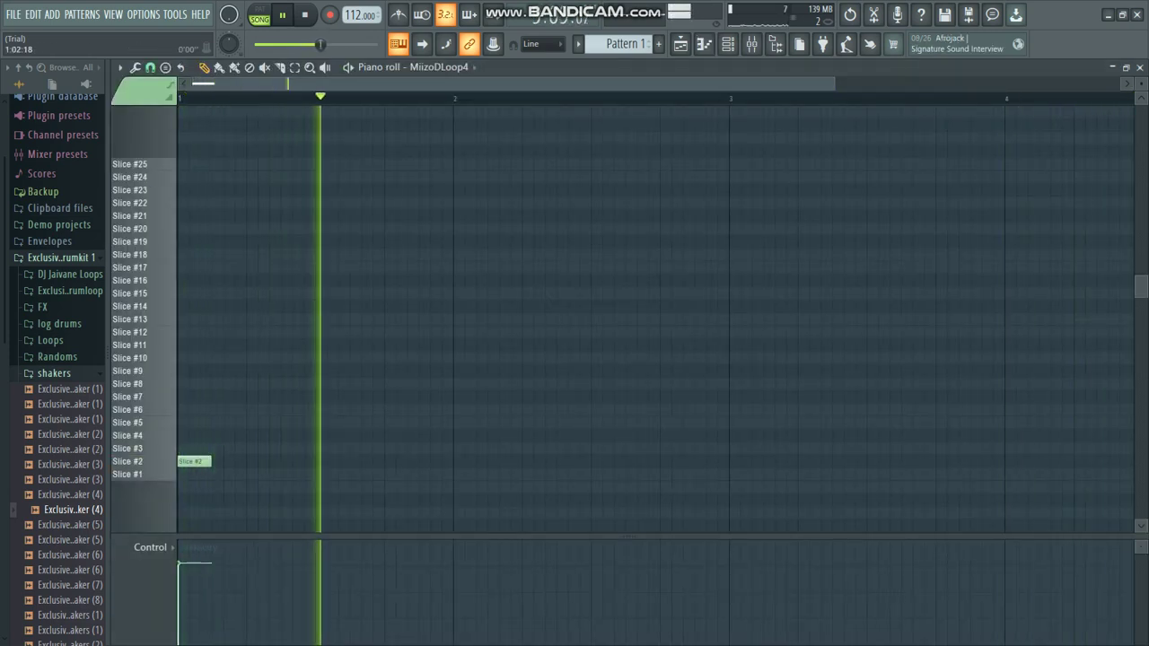
left_click(187, 267)
right_click(188, 268)
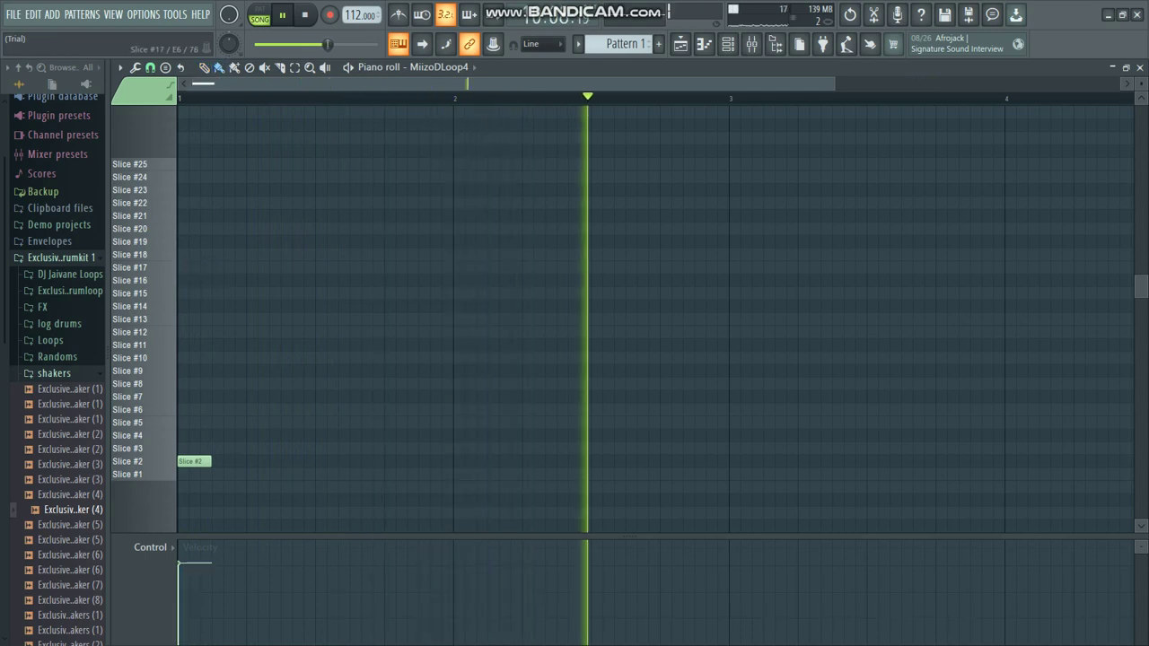
left_click(221, 267)
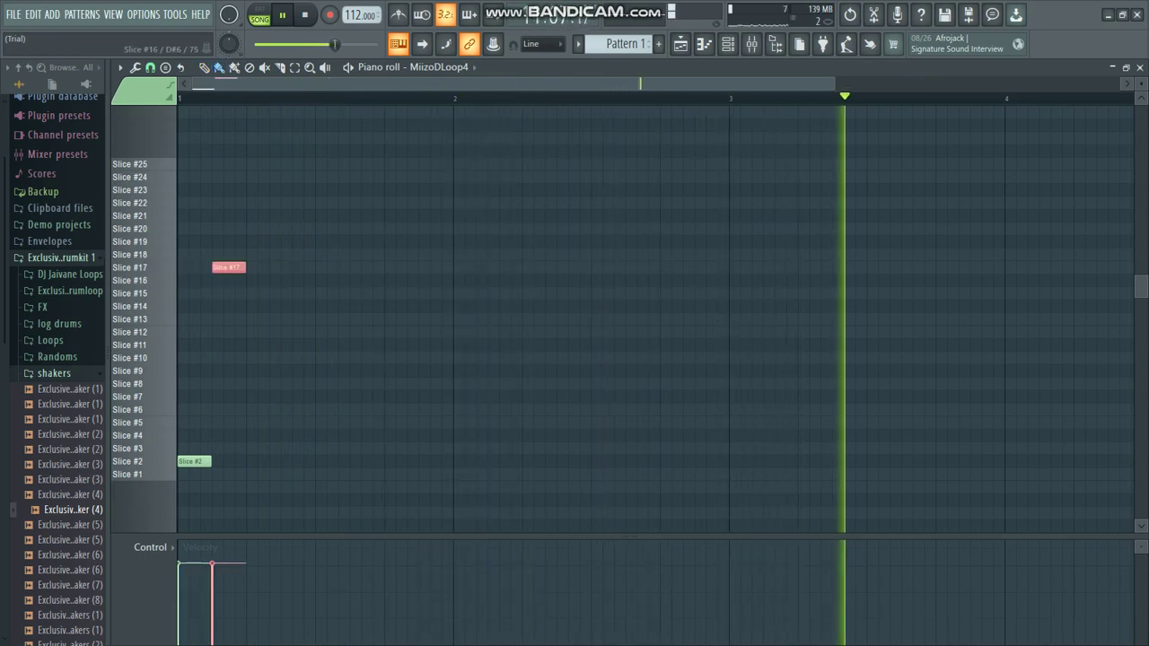
left_click(255, 280)
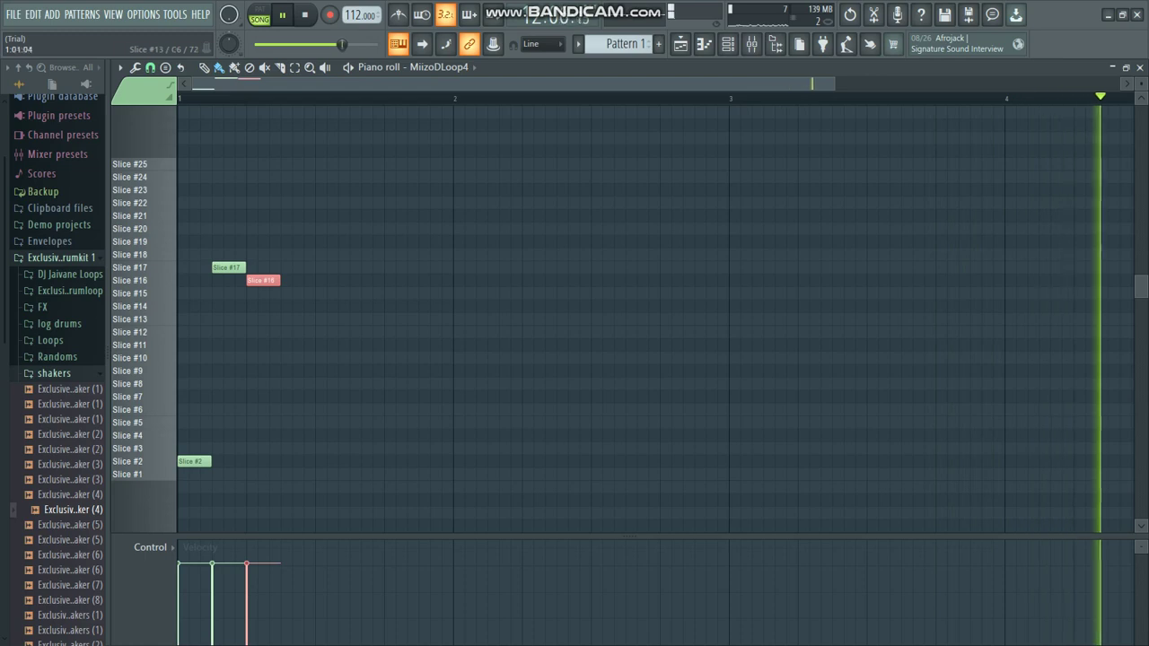
left_click(299, 319)
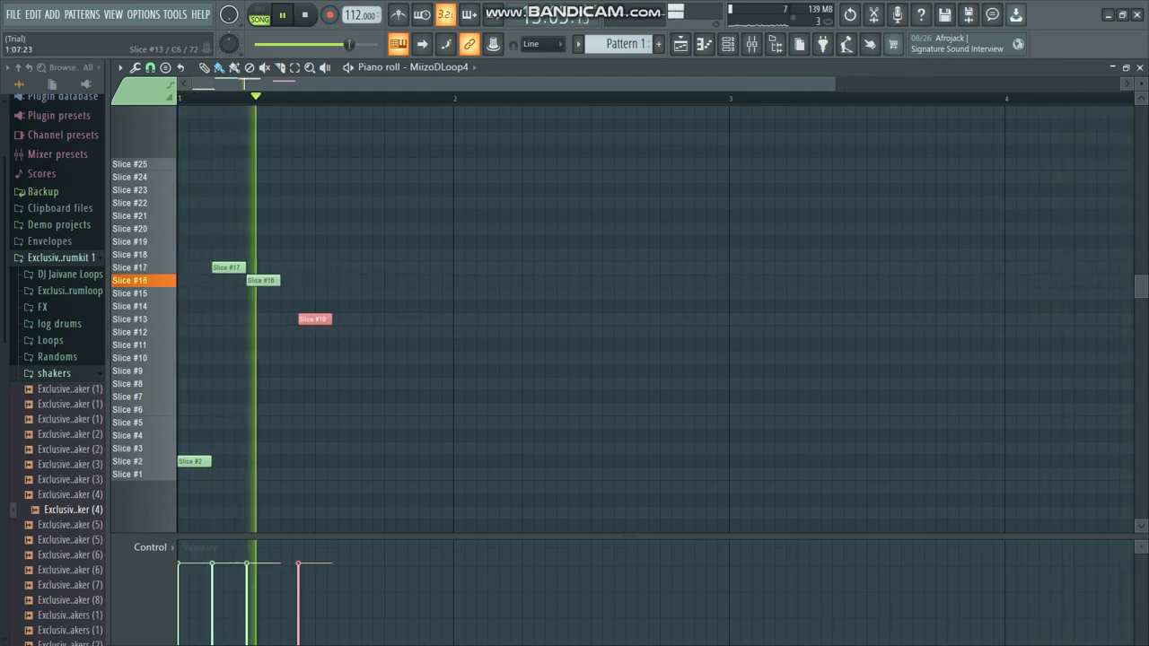
key("space")
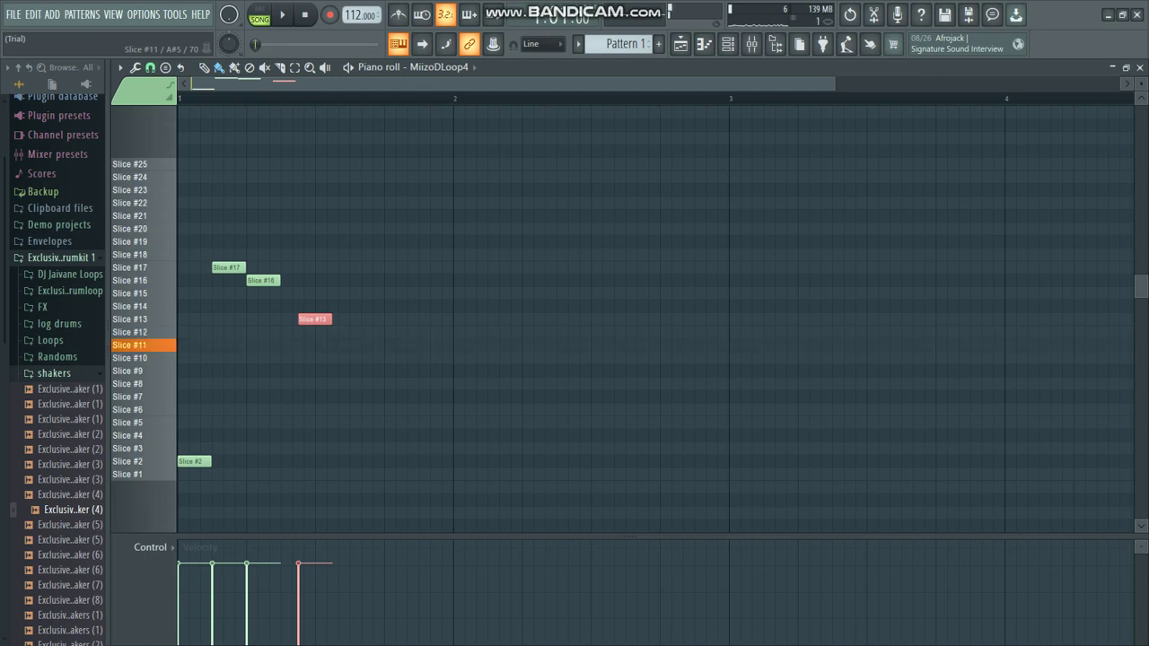
Add Slice #11, #6 and #7 notes at steps 11, 14 and 15 of bar 1, checking them in playback.
left_click(351, 345)
key("space")
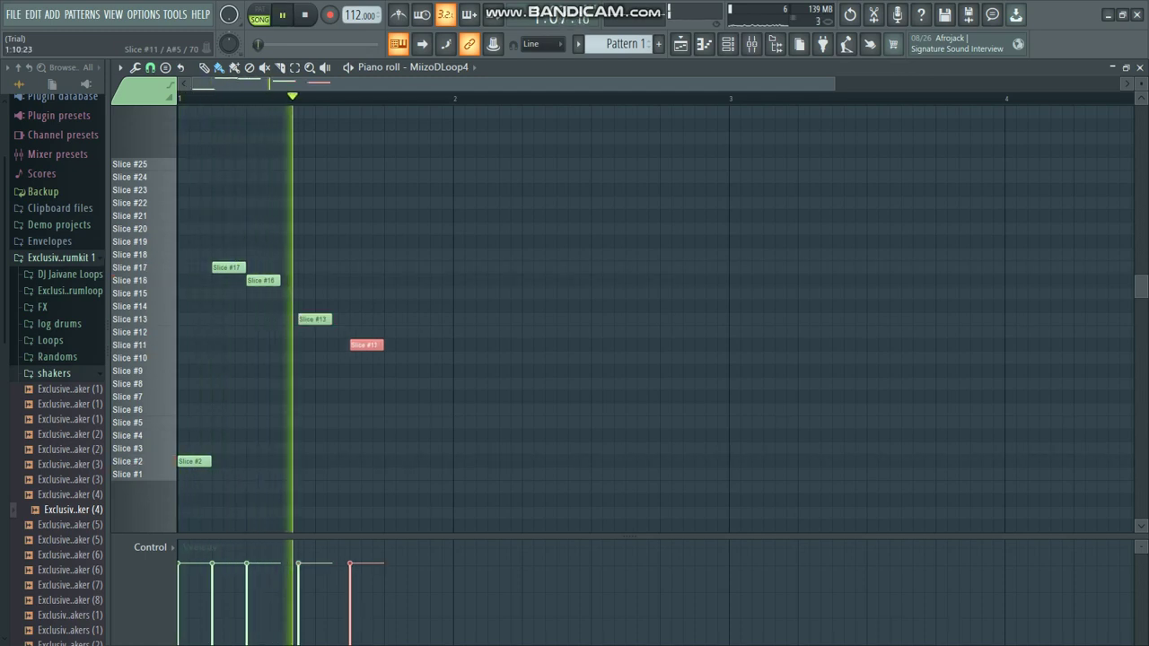
key("space")
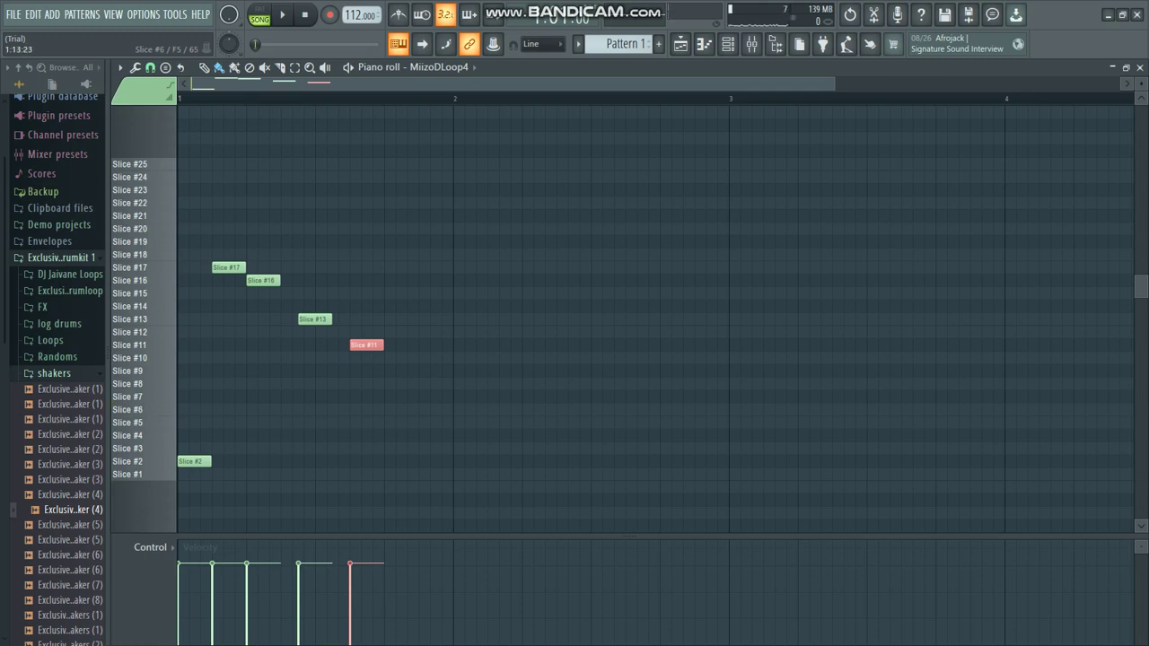
left_click(403, 410)
key("space")
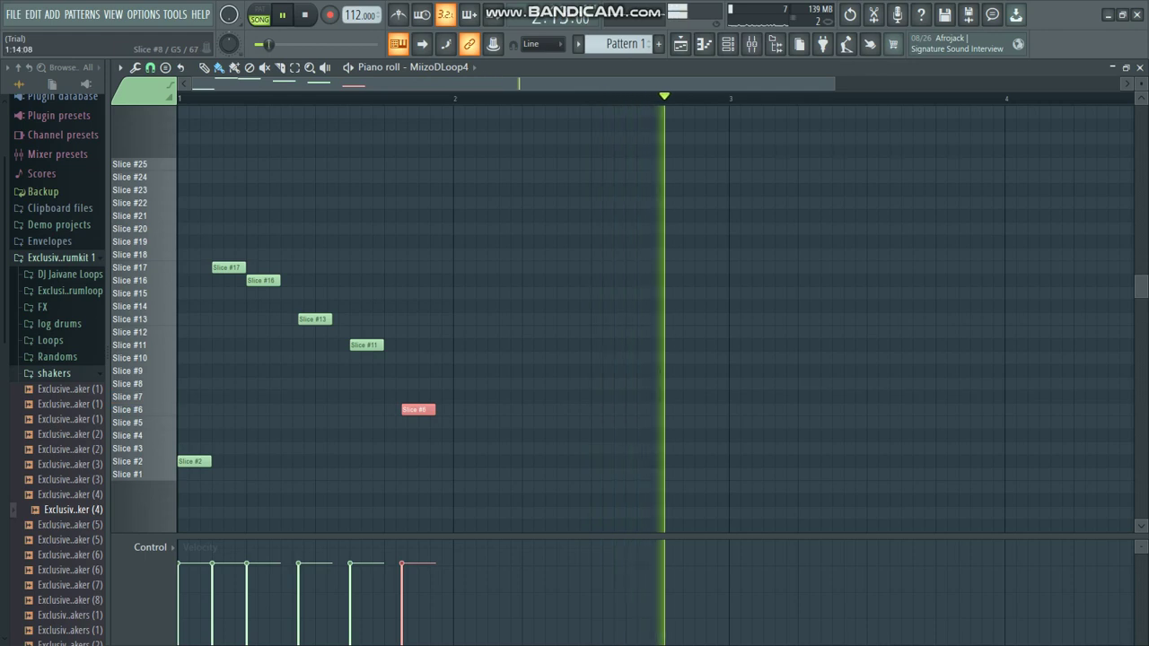
left_click(421, 396)
Try a Slice #8 note at the start of bar 1, remove it, and audition Slice #9 and Slice #4.
left_click(179, 383)
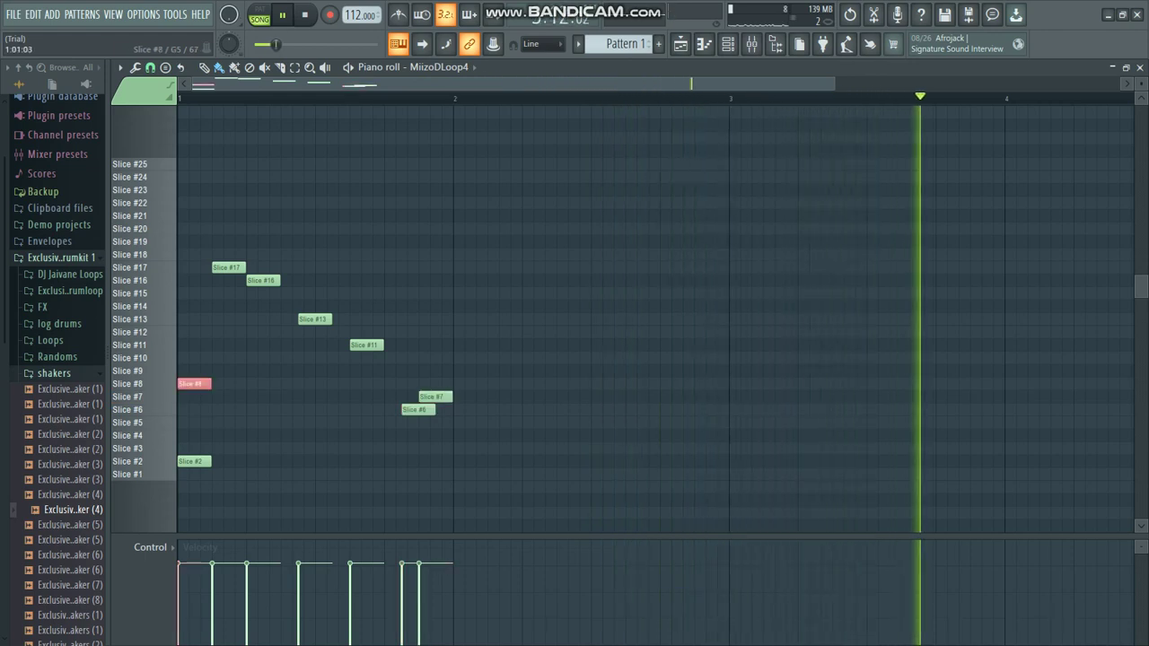
right_click(183, 383)
left_click(155, 370)
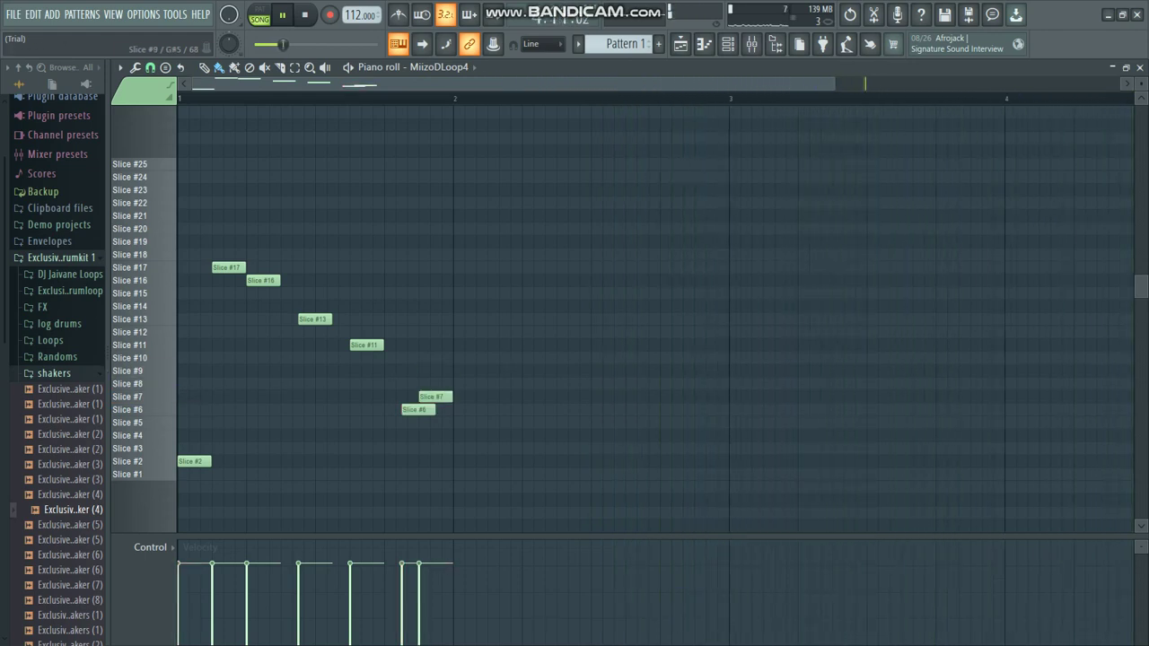
key("space")
mouse_move(154, 435)
left_mouse_down()
mouse_move(154, 447)
mouse_move(154, 437)
left_mouse_up()
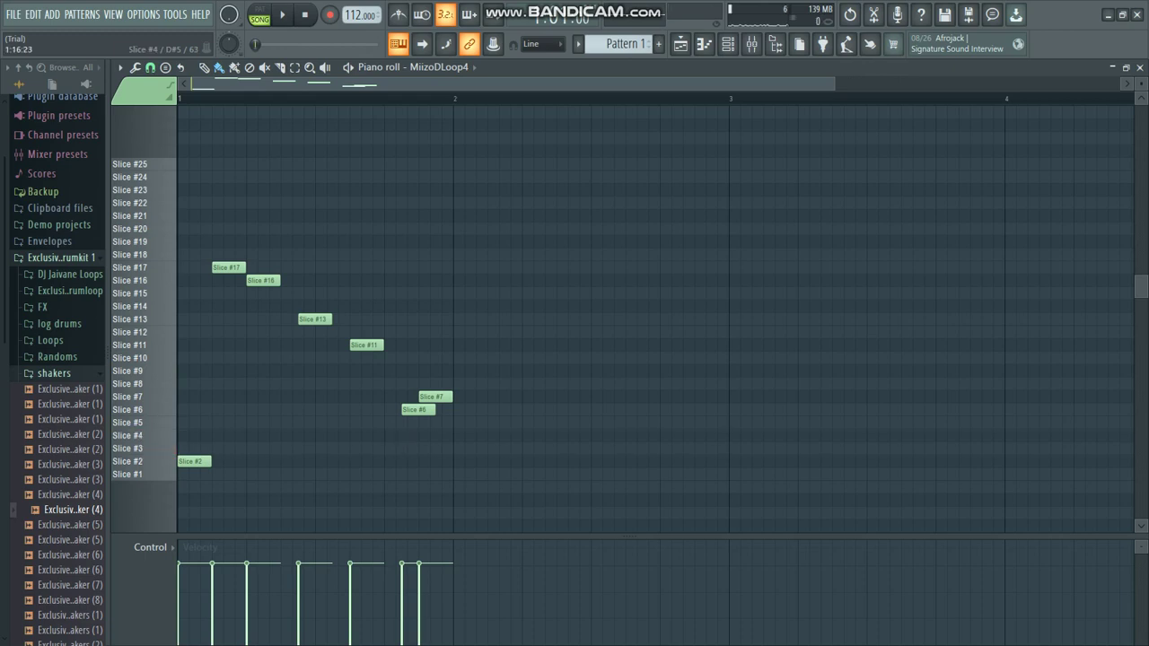
Add short Slice #4, #3 and #1 notes at steps 1, 2 and 3 of bar 2 and play them back.
left_click(457, 436)
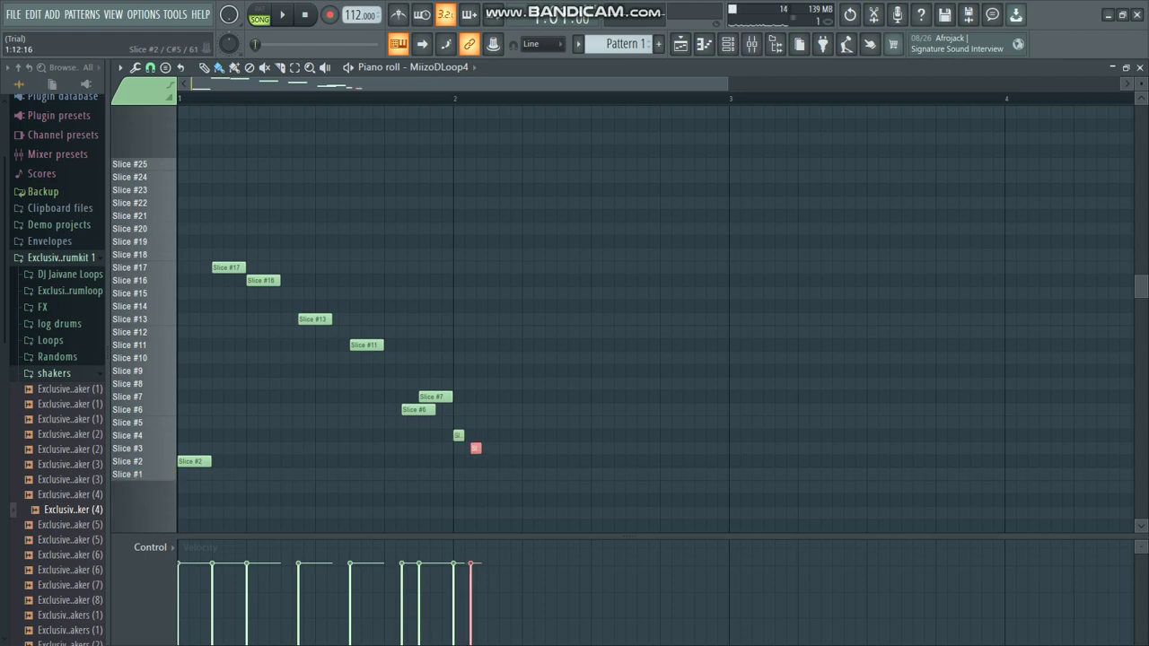
left_click(490, 474)
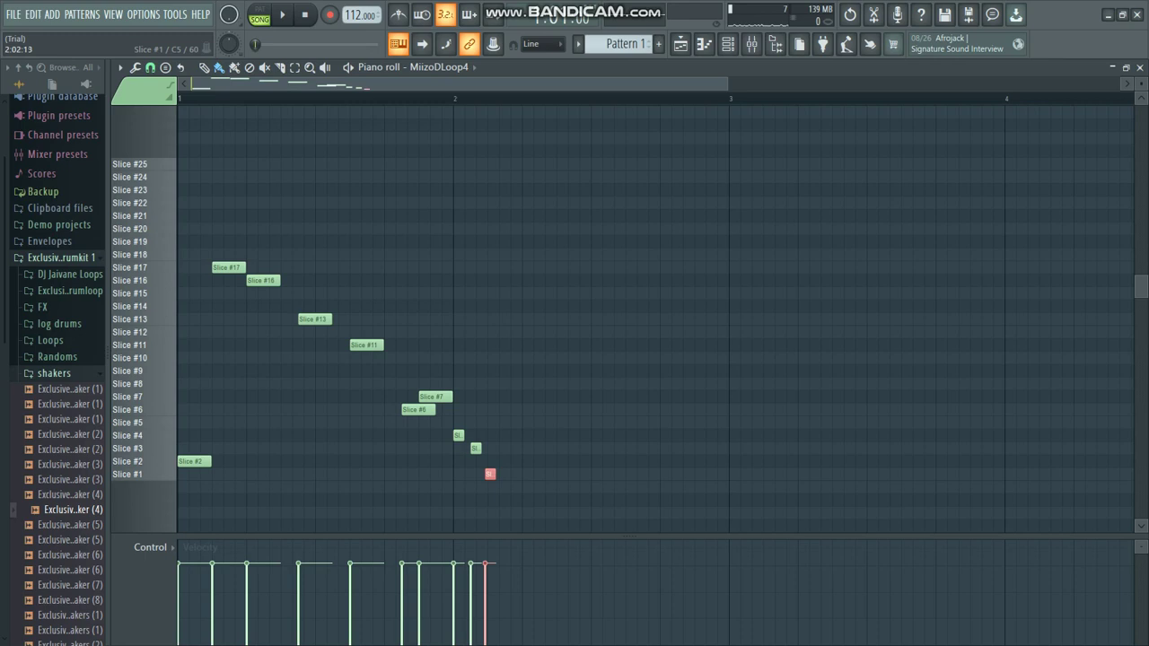
key("space")
key("space")
left_click_drag(489, 474, 493, 474)
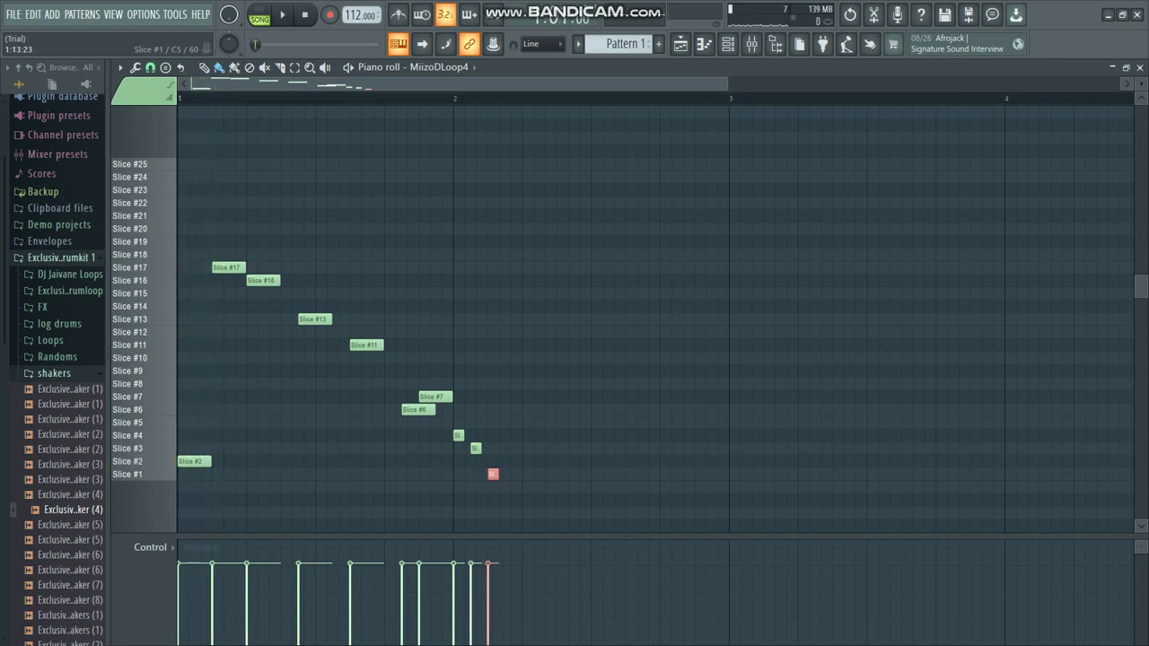
key("space")
key("space")
Add short Slice #15 and Slice #14 notes at steps 5 and 7 of bar 2 and play the pattern.
left_click(527, 294)
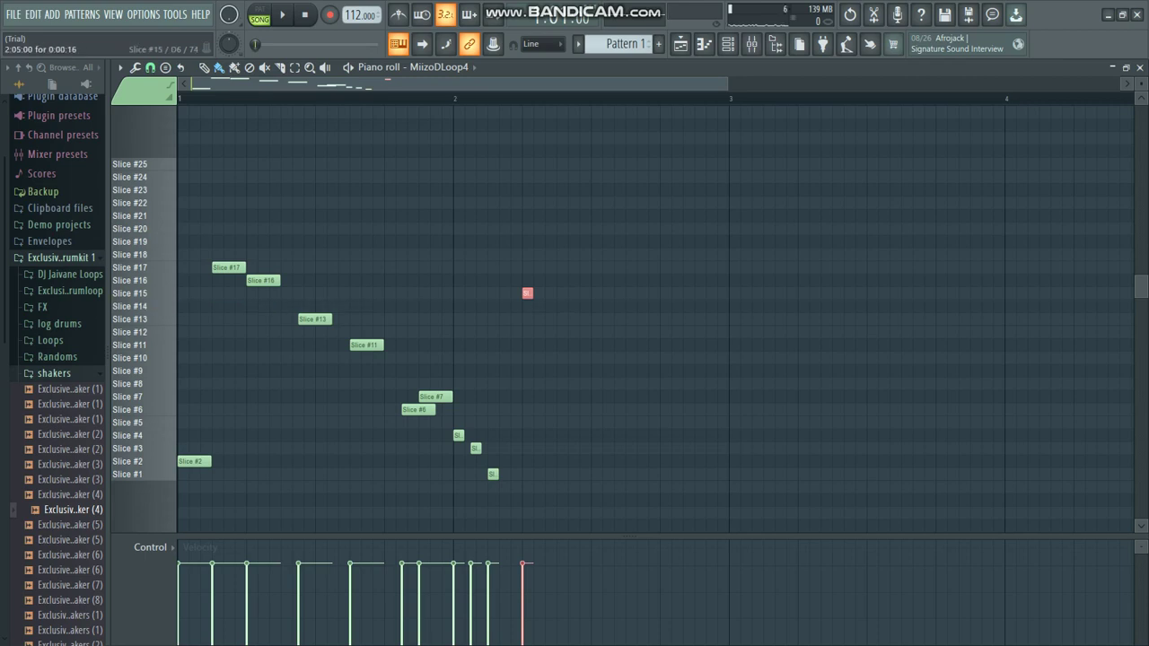
left_click(559, 306)
key("space")
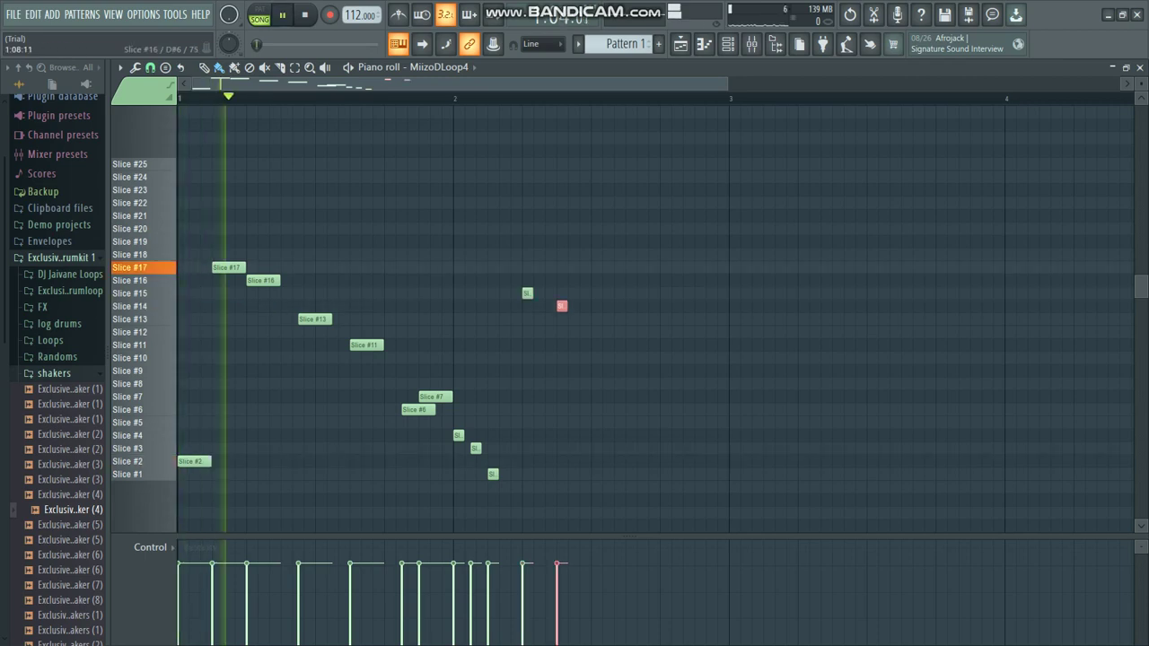
key("space")
Audition Slice #23 and #24, and add short Slice #23 and #22 notes at steps 9 and 11 of bar 2.
left_click(145, 190)
left_click(145, 177)
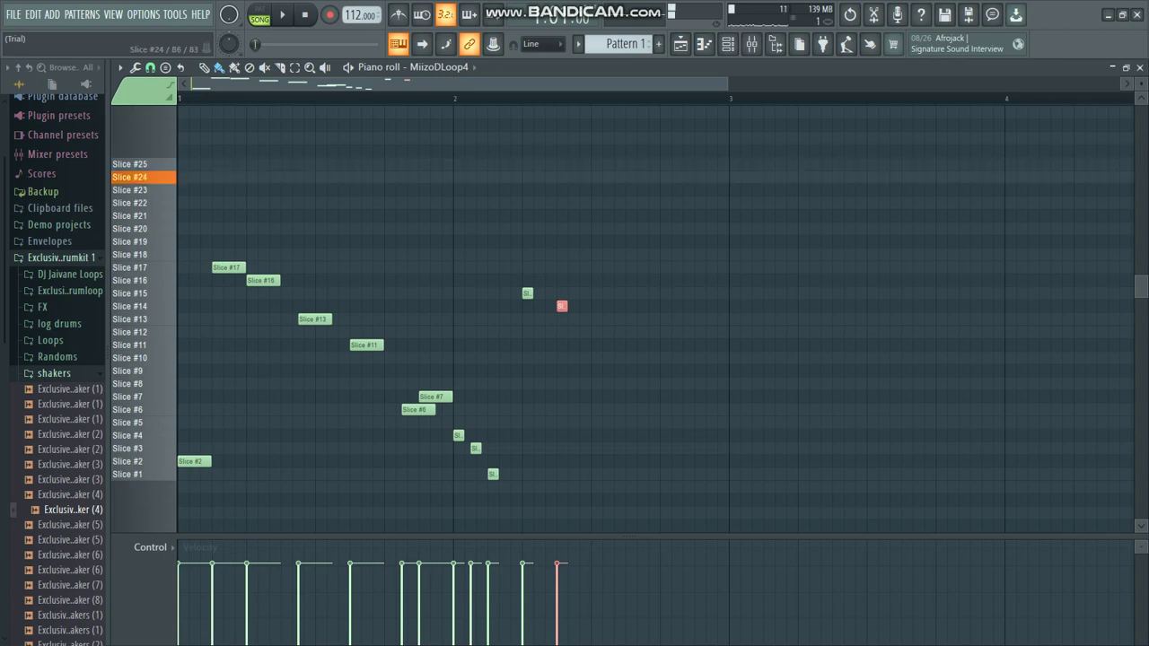
left_click(145, 191)
left_click(146, 178)
left_click(146, 191)
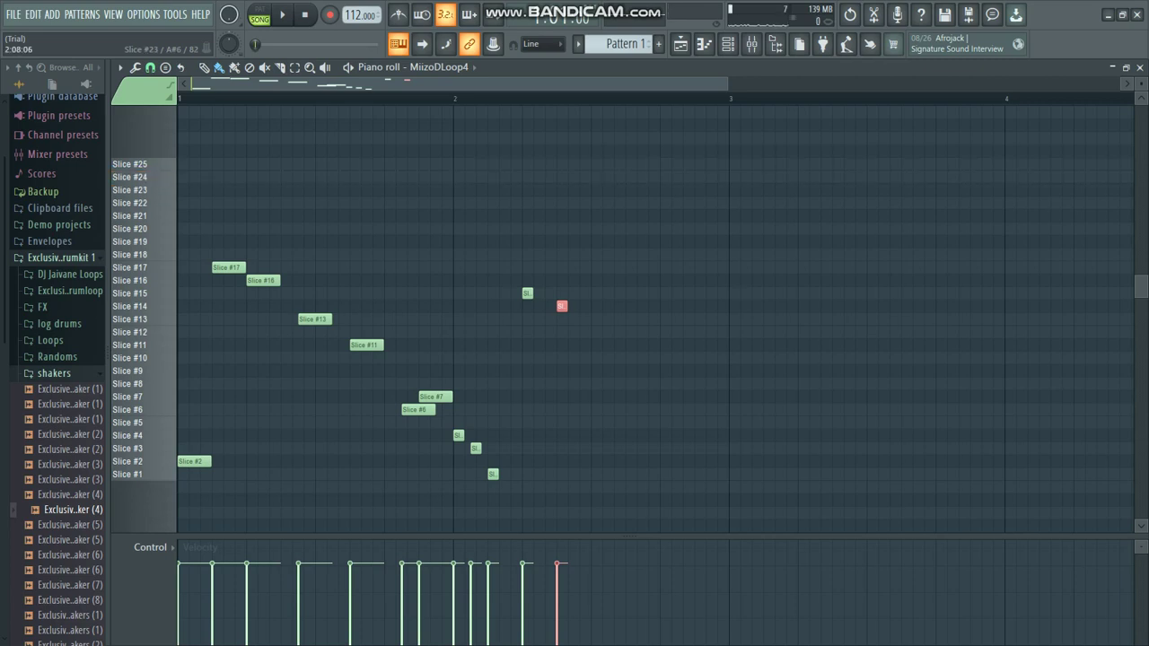
left_click(595, 190)
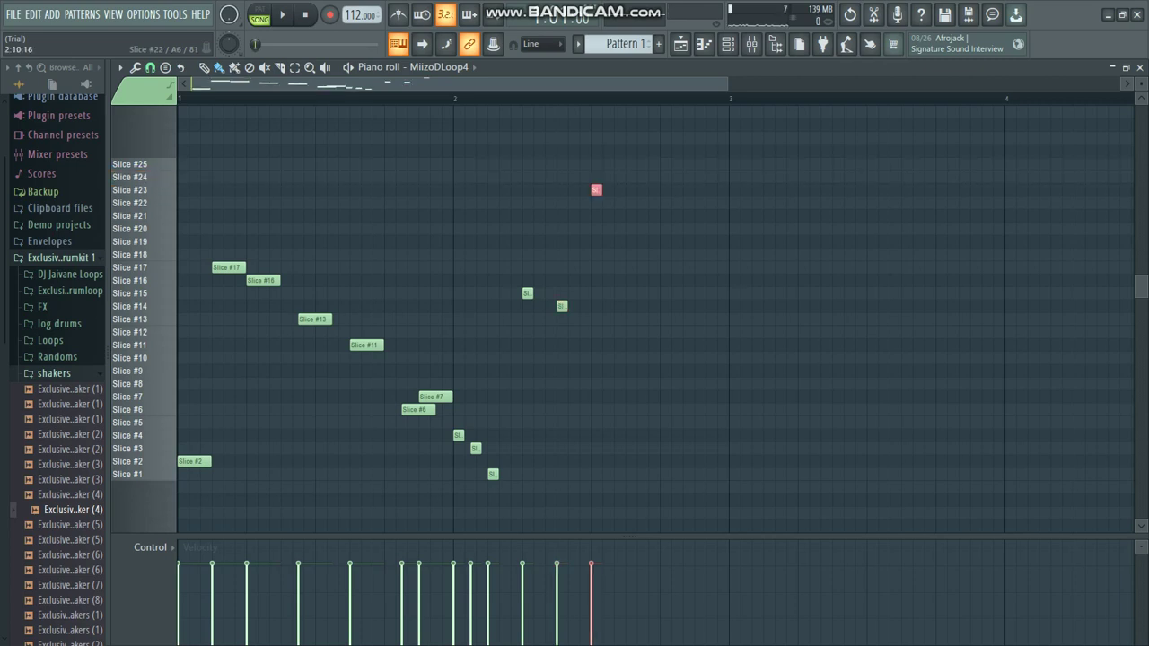
left_click(629, 202)
key("space")
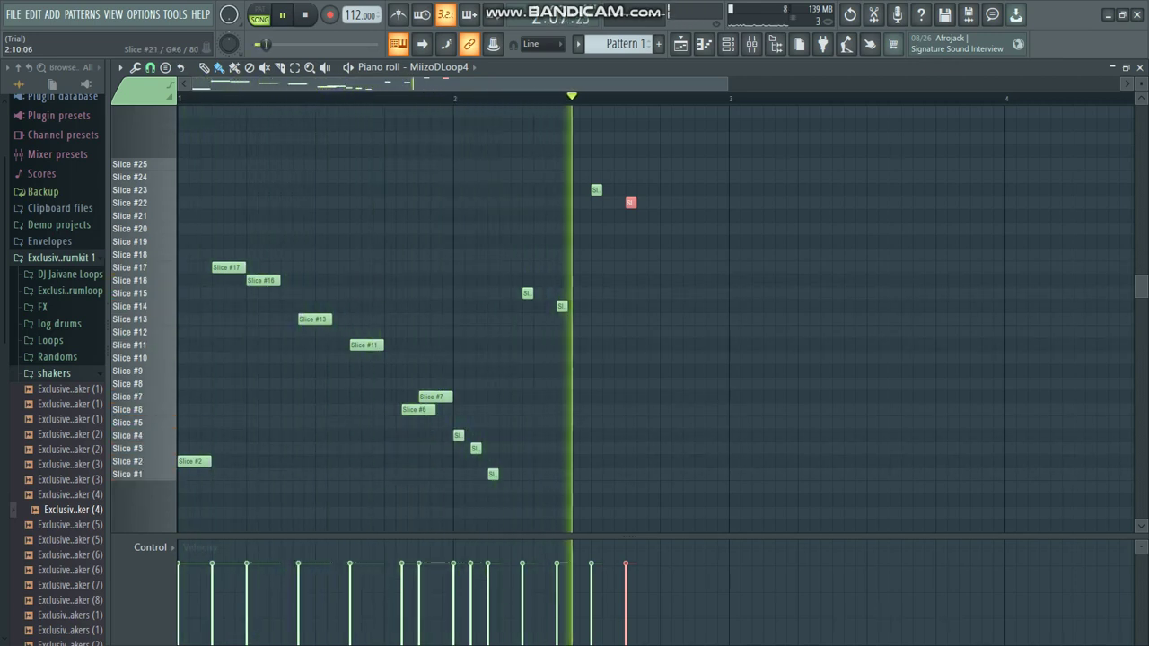
key("space")
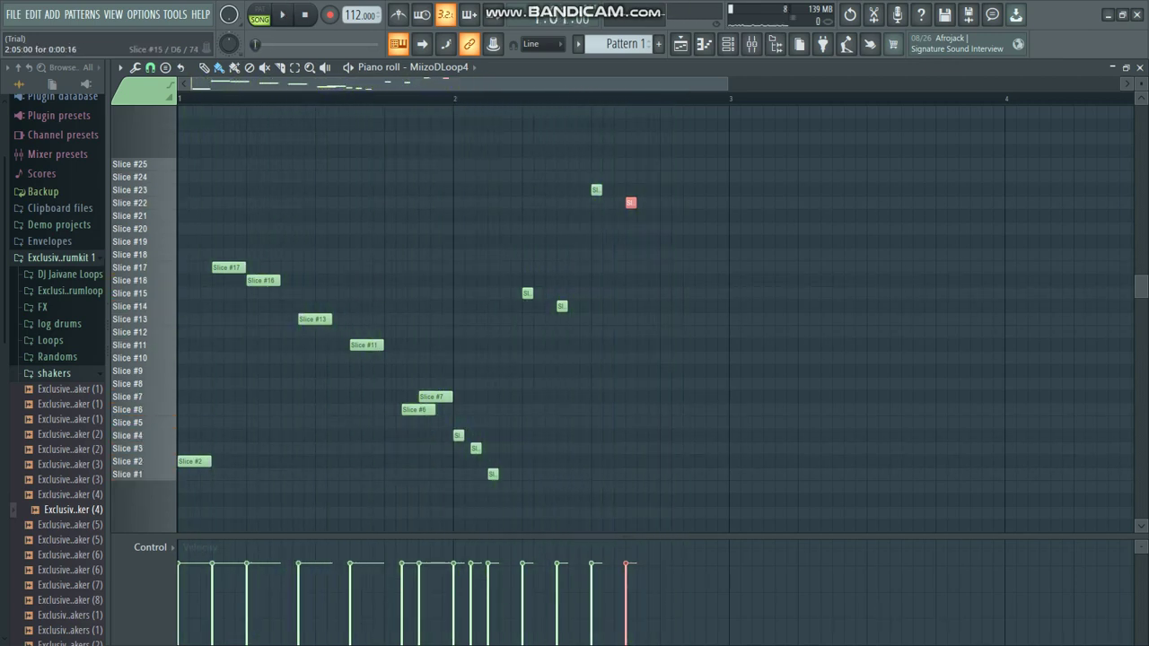
Move the Slice #15 note in bar 2 to Slice #11 and add a Slice #6 note at step 14, checking in playback.
left_click_drag(527, 292, 527, 345)
key("space")
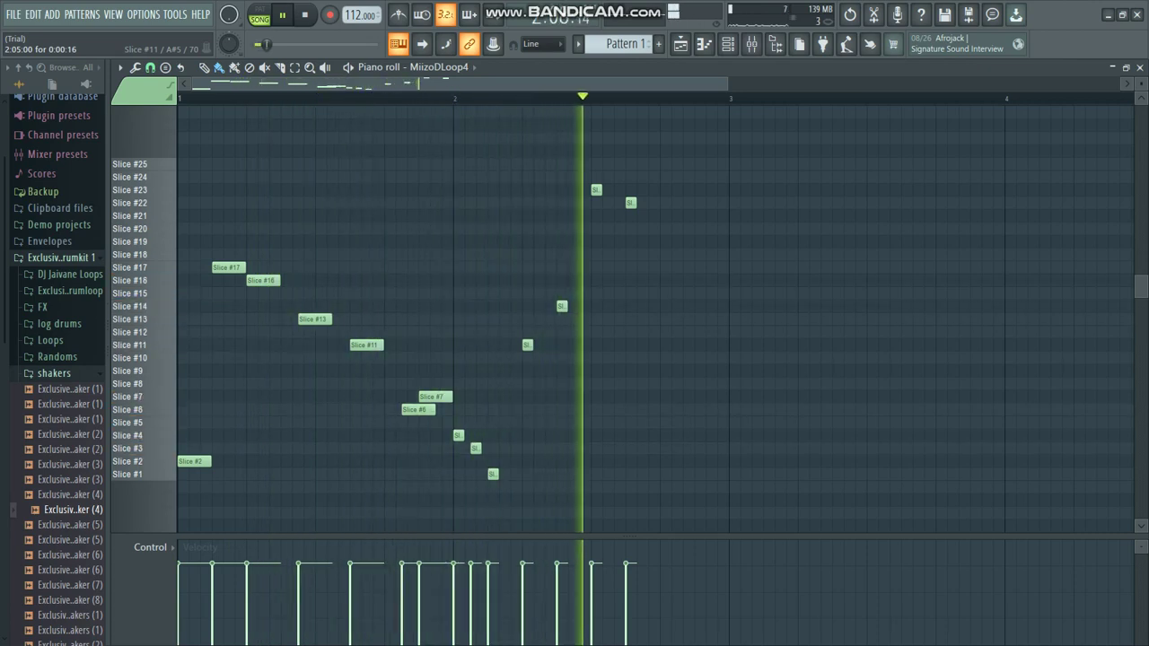
key("space")
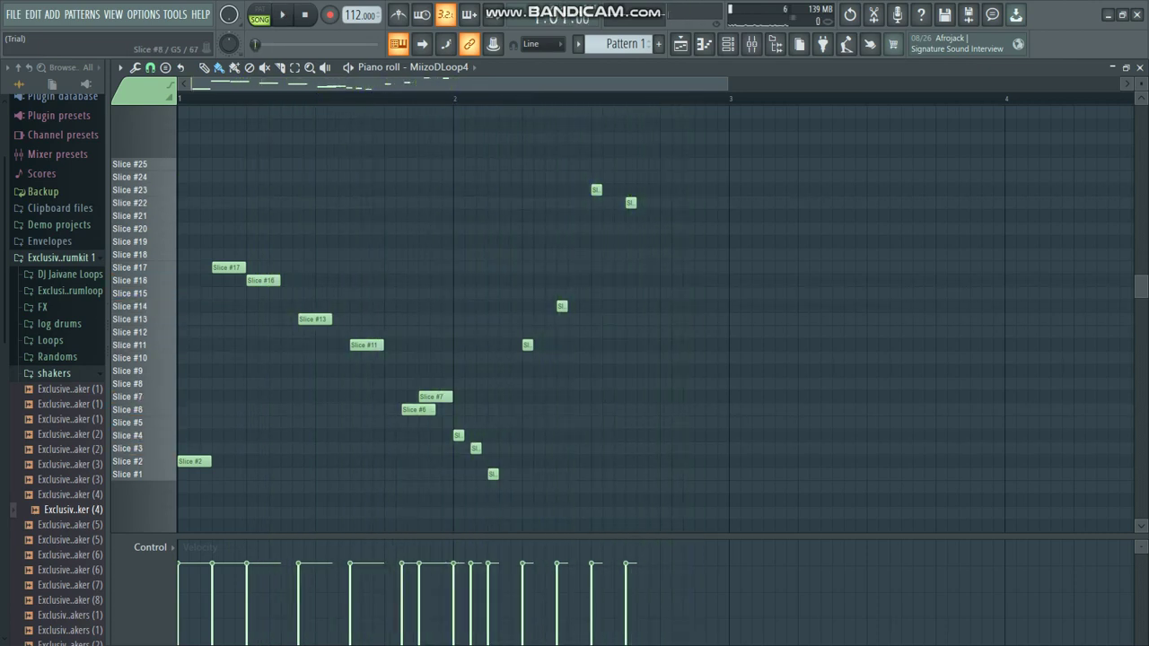
key("space")
key("space")
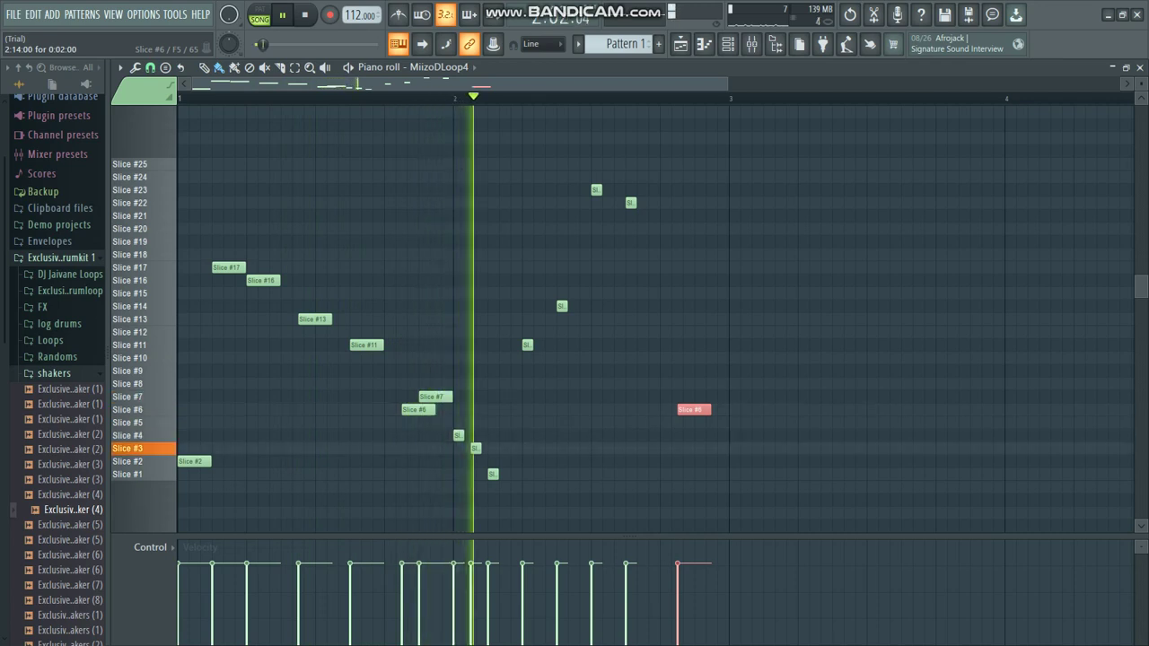
key("space")
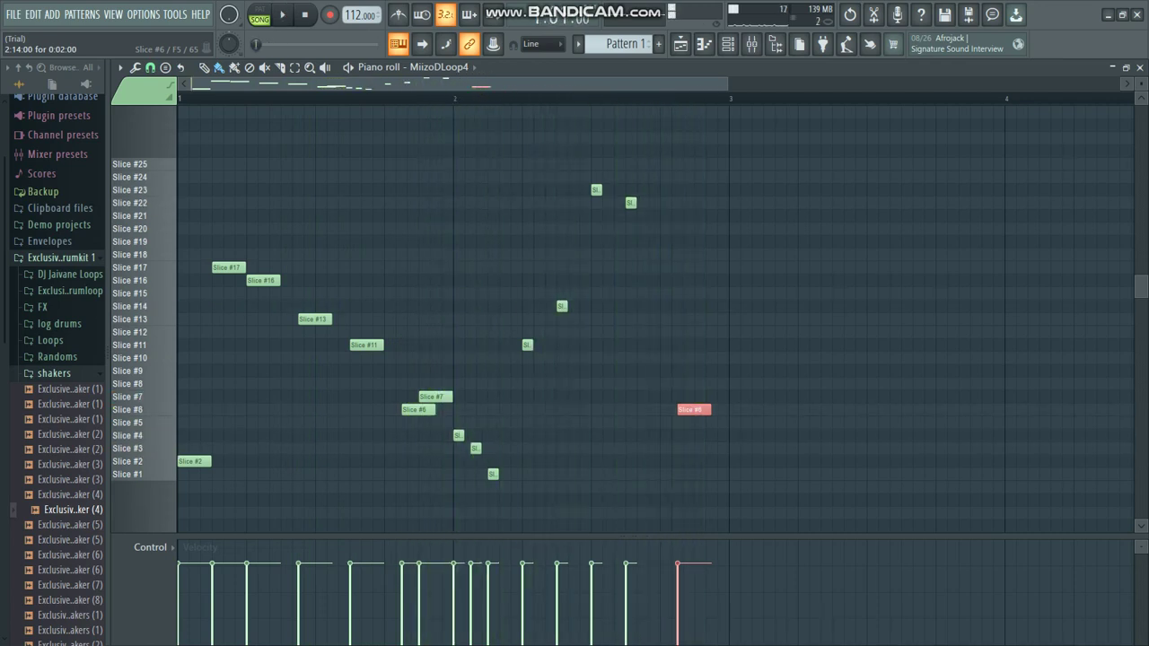
Lengthen the Slice #11, #14, #23 and #22 notes in bar 2, duplicate the two-bar phrase into bars 3 and 4, and play it.
key("ctrl+a")
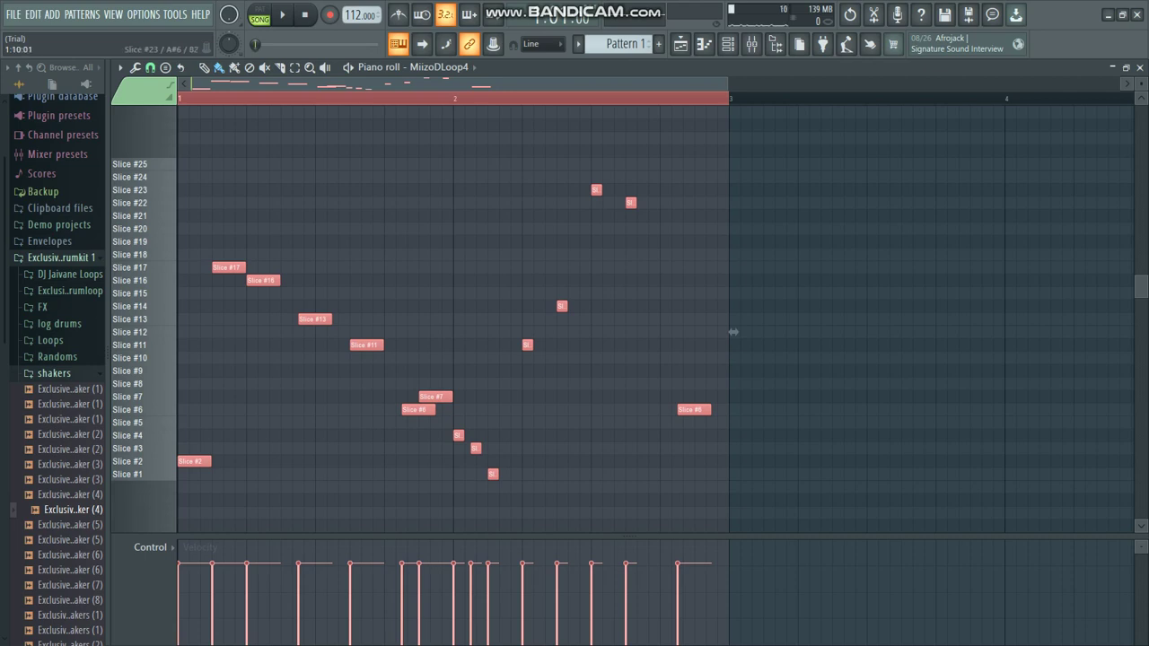
left_click(359, 149)
right_click(359, 149)
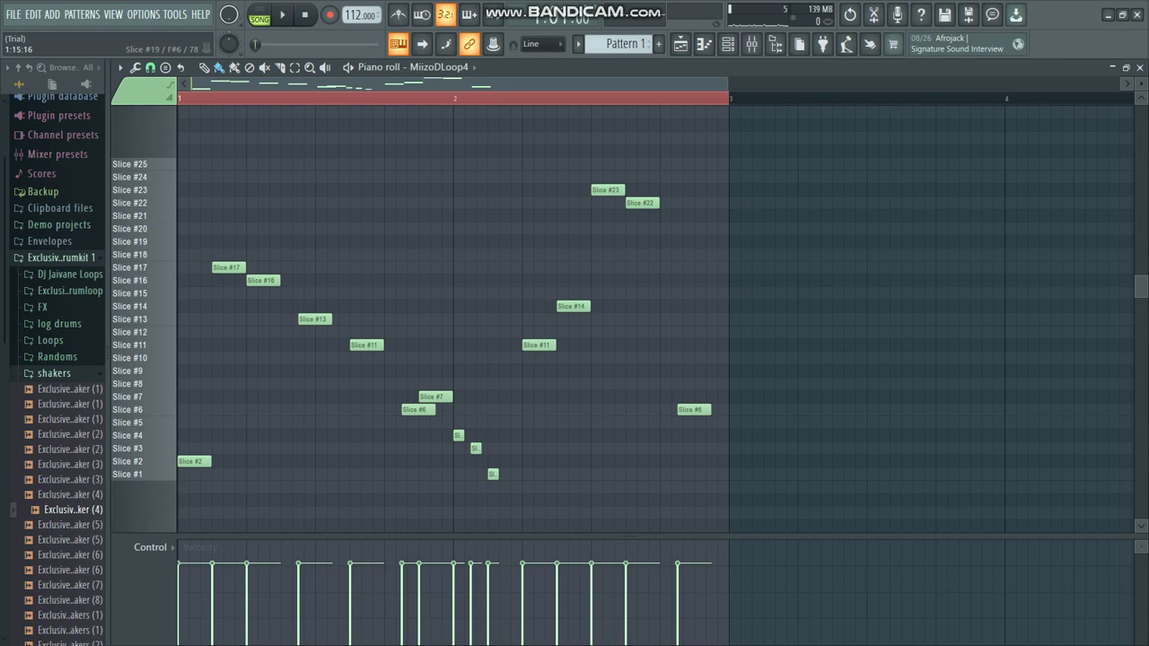
key("ctrl+b")
key("space")
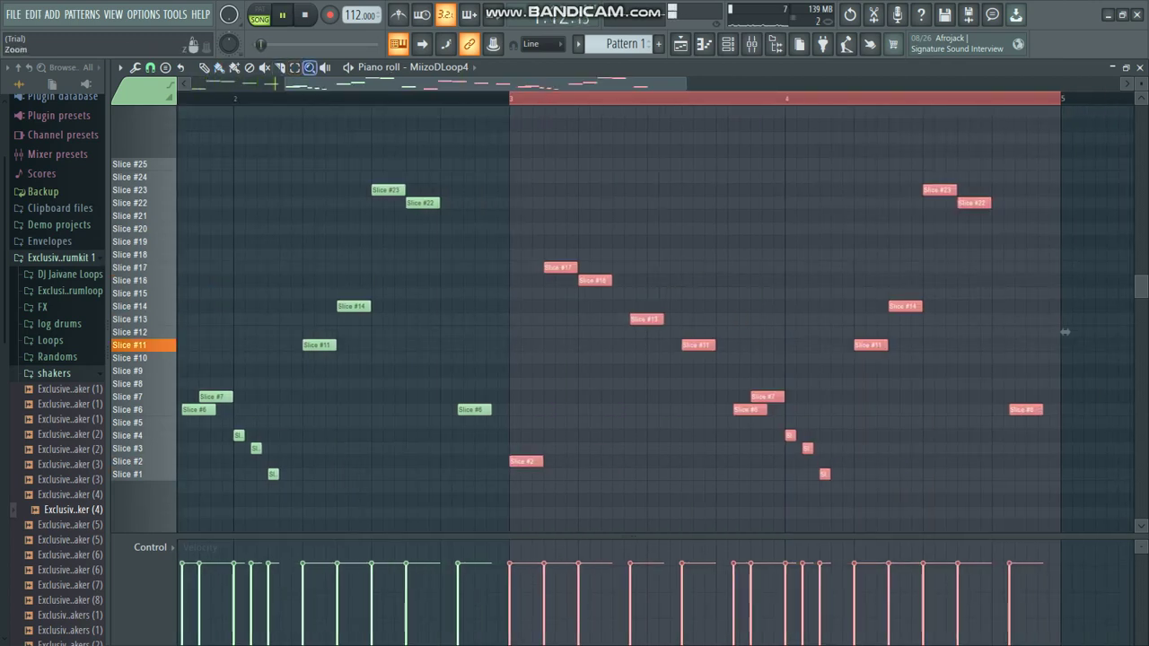
Delete the Slice #22 and Slice #6 notes at the end of bar 2.
left_click(484, 423, "ctrl")
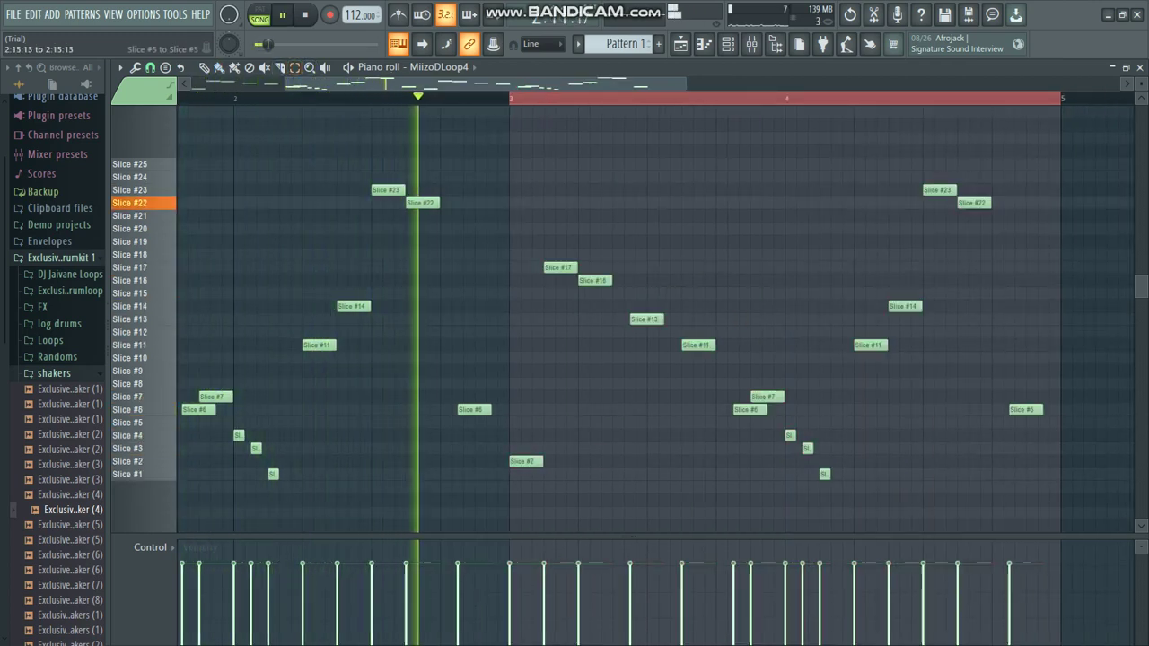
left_click_drag(485, 423, 464, 406)
left_click_drag(505, 441, 417, 197)
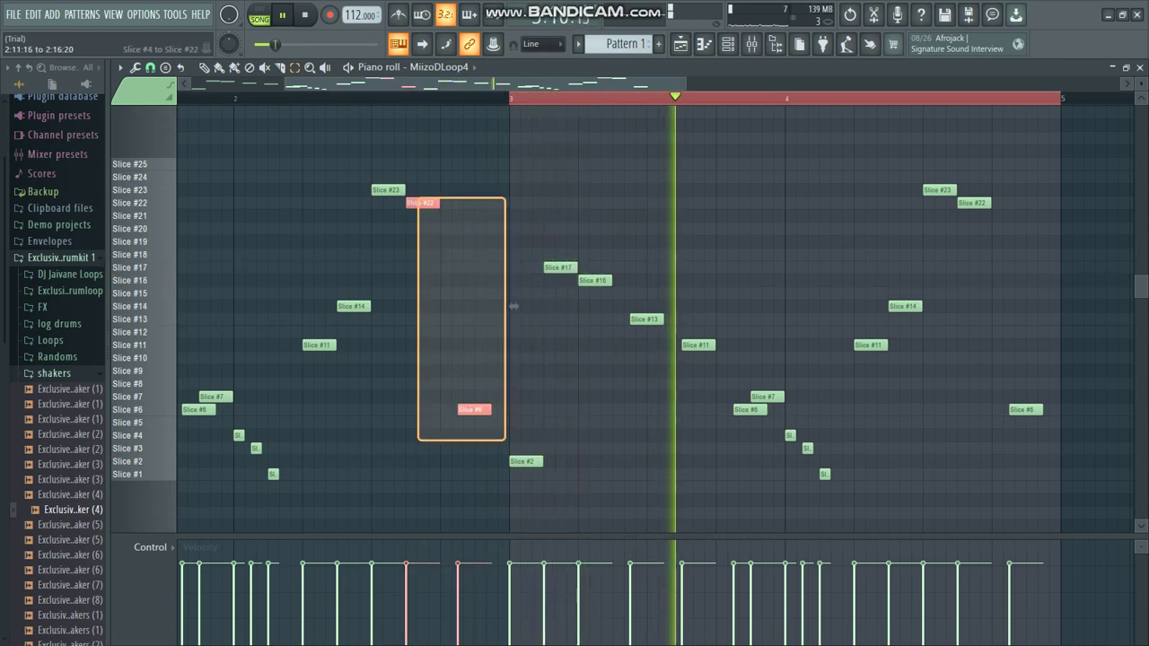
key("Delete")
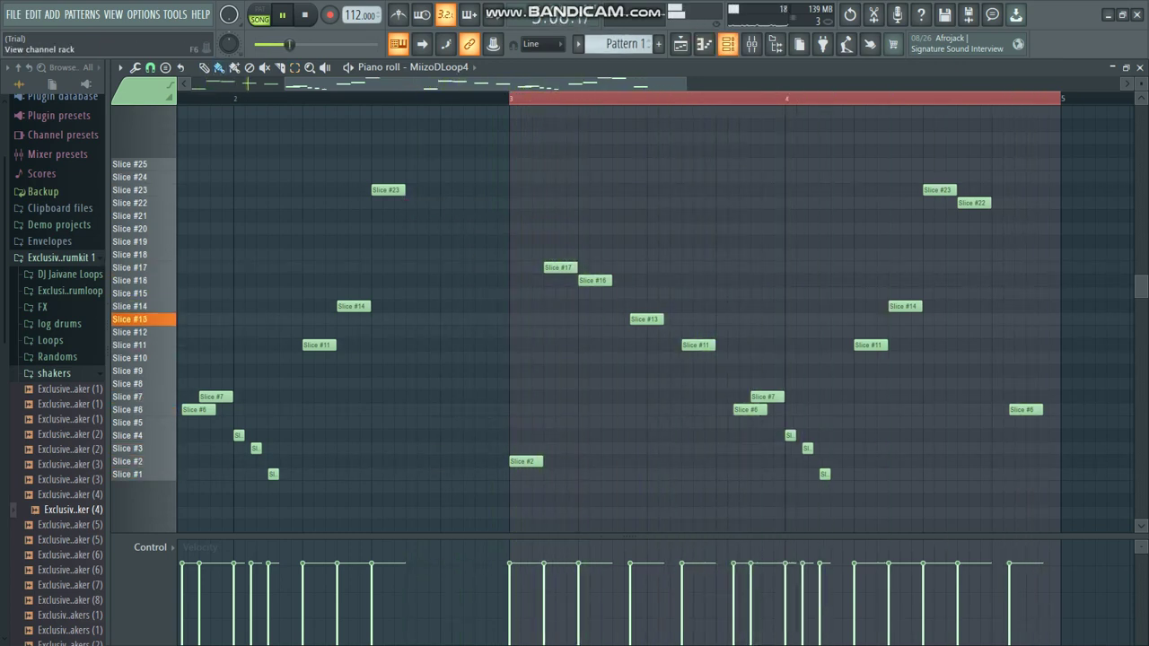
Bring up the channel rack over the playlist arrangement and stop playback.
left_click(728, 44)
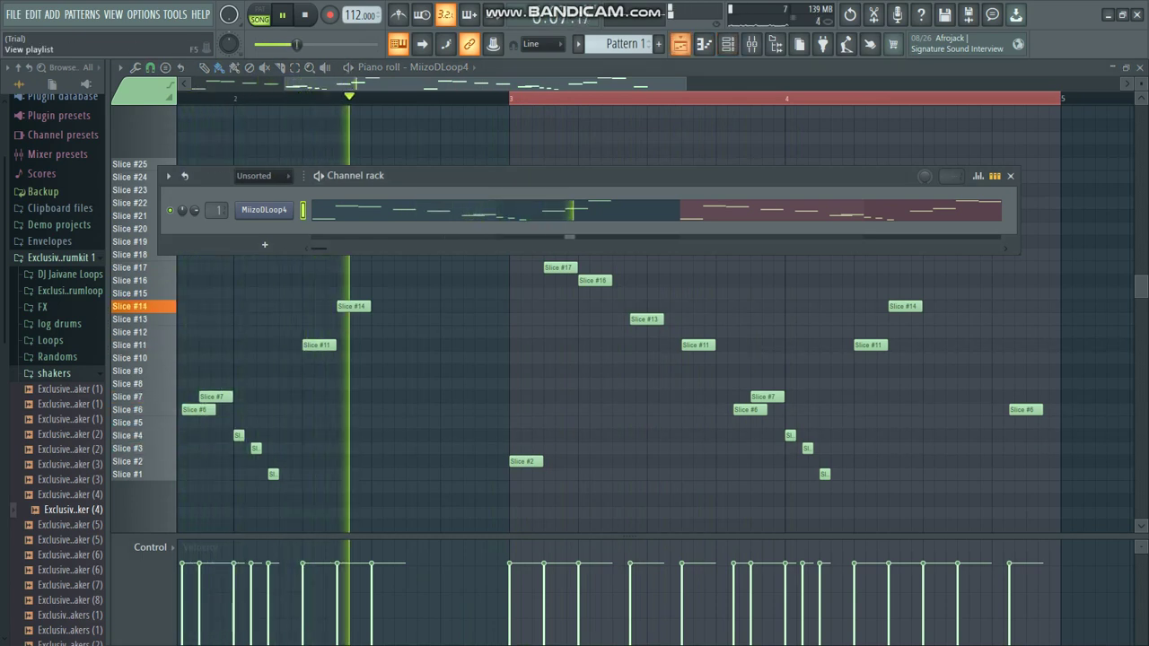
left_click(679, 44)
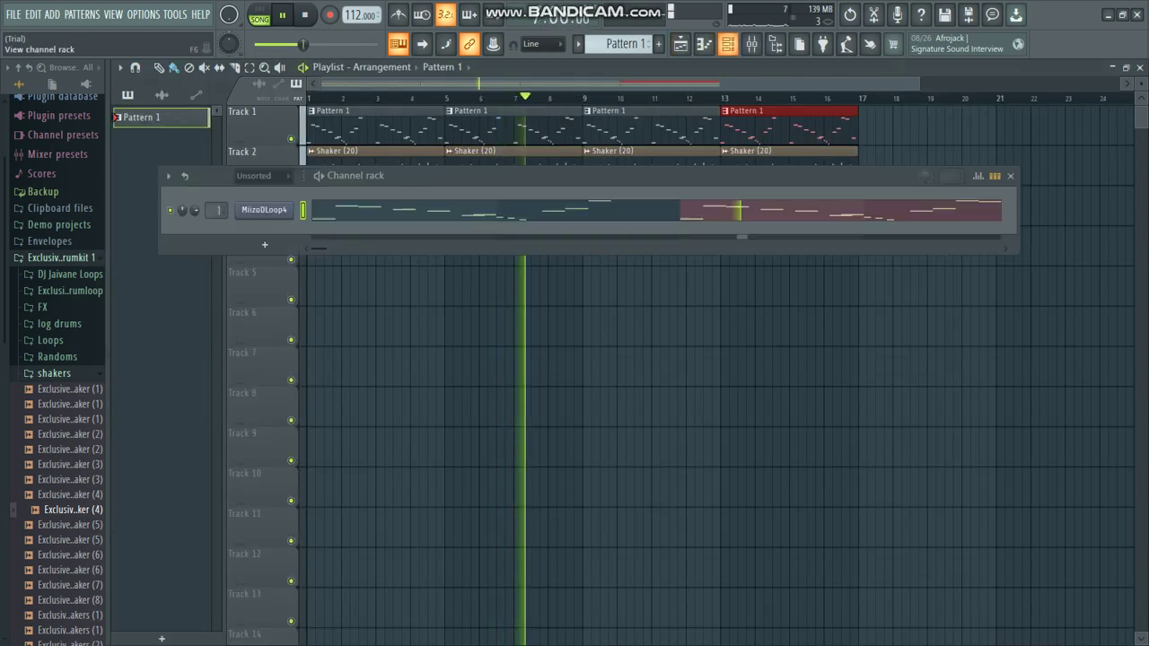
key("space")
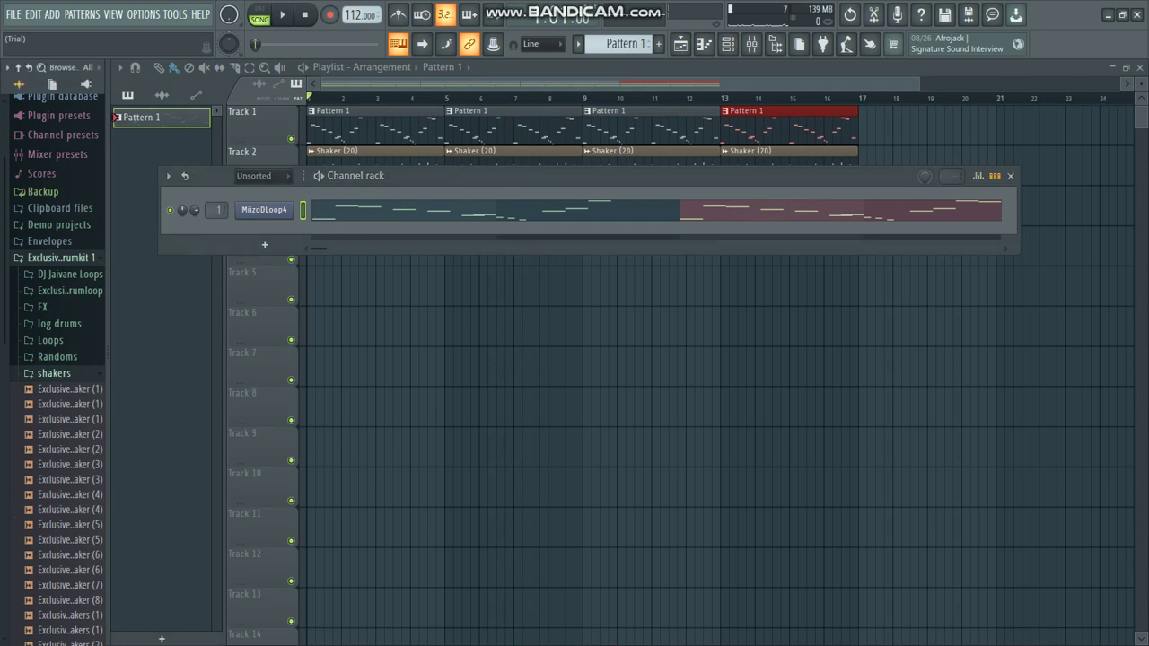
Browse to the Loops folder of the Exclusive Pack 2 samples and audition several loops between Exclusive Loops (25) and (31).
left_click(55, 374)
left_click(63, 408)
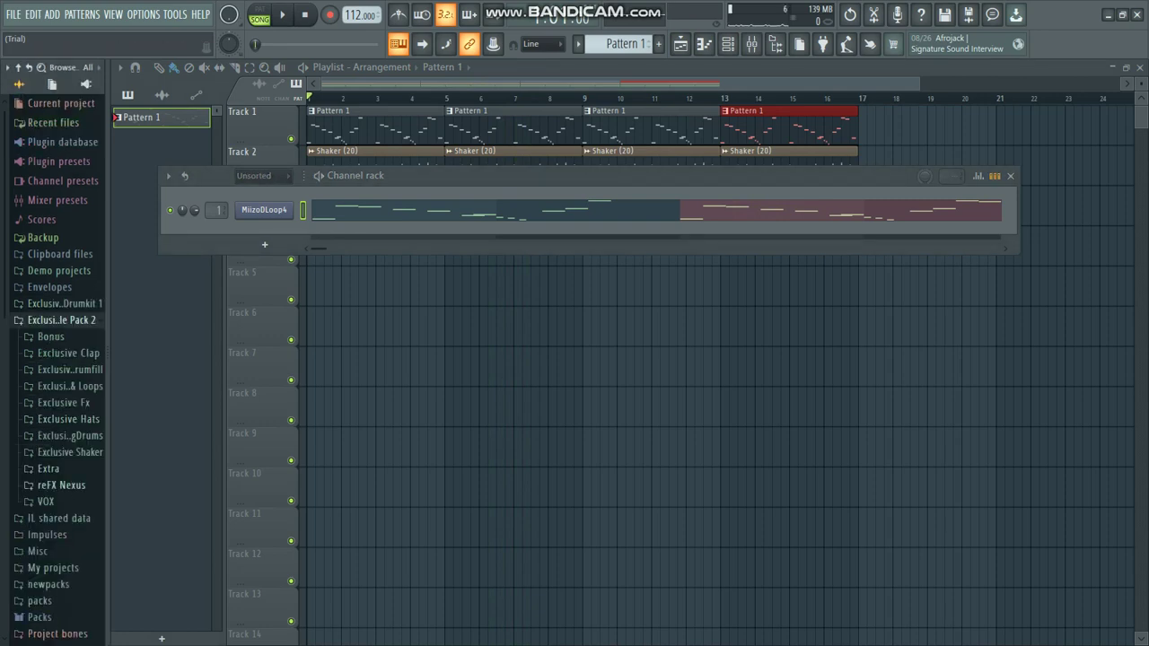
left_click(63, 386)
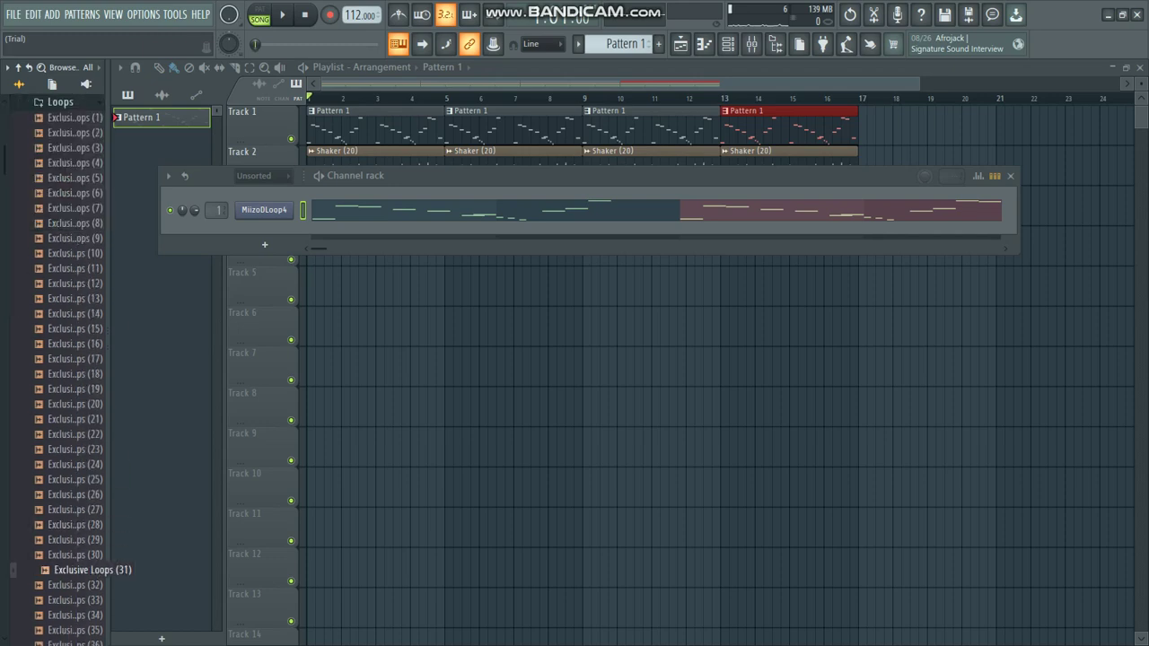
left_click(81, 555)
left_click(81, 525)
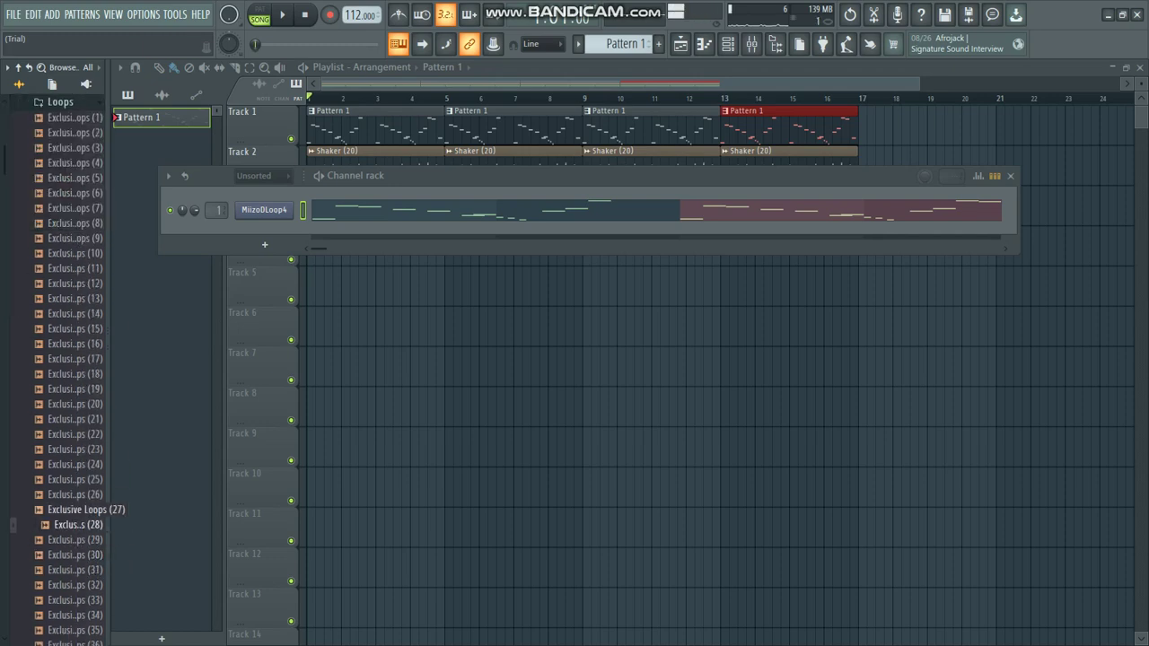
left_click(80, 495)
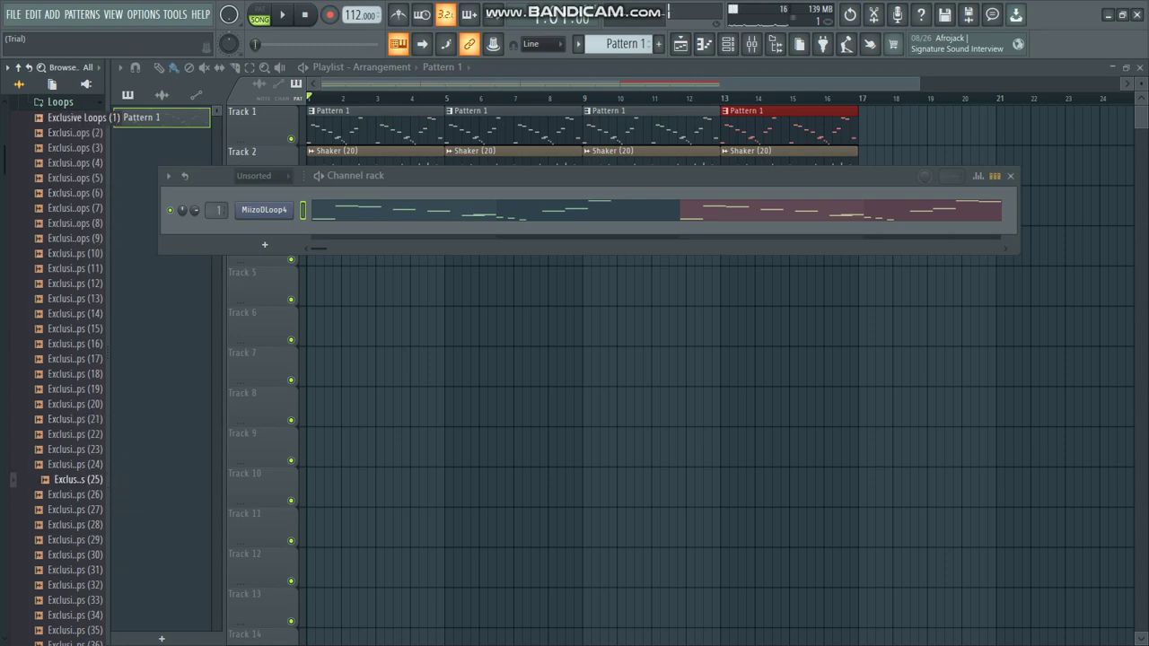
Audition samples among Exclusive Drums (8) to (12) and add Exclusive Drums (9) as a new channel.
left_click(71, 102)
left_click(79, 133)
left_click(82, 283)
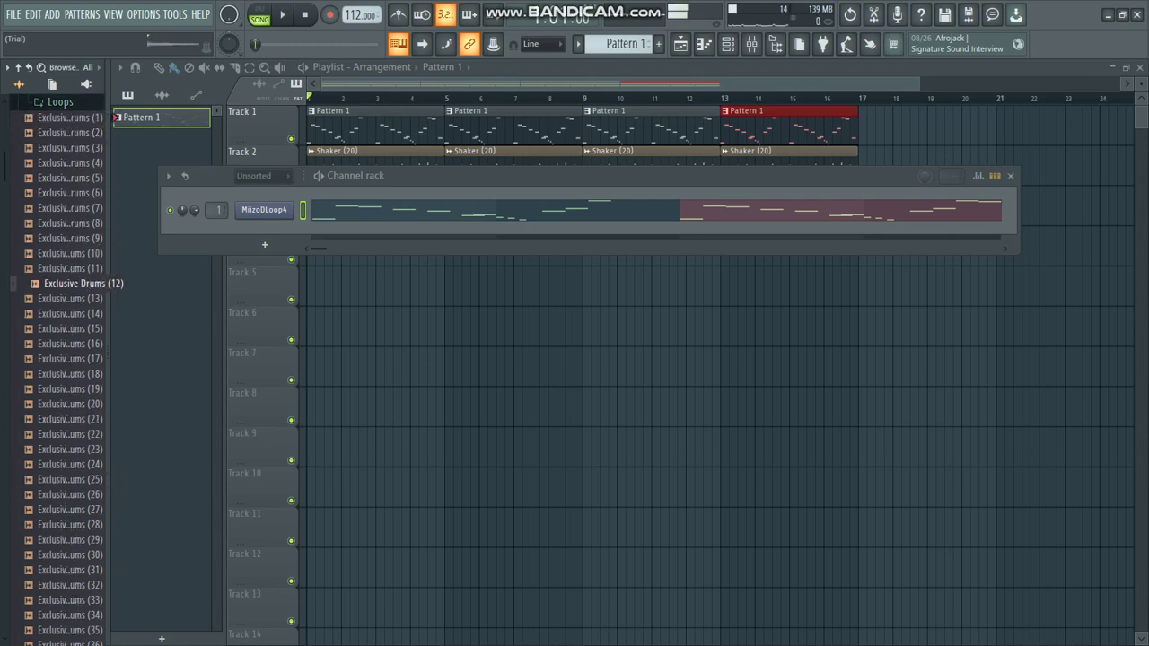
left_click(81, 223)
left_click(83, 237)
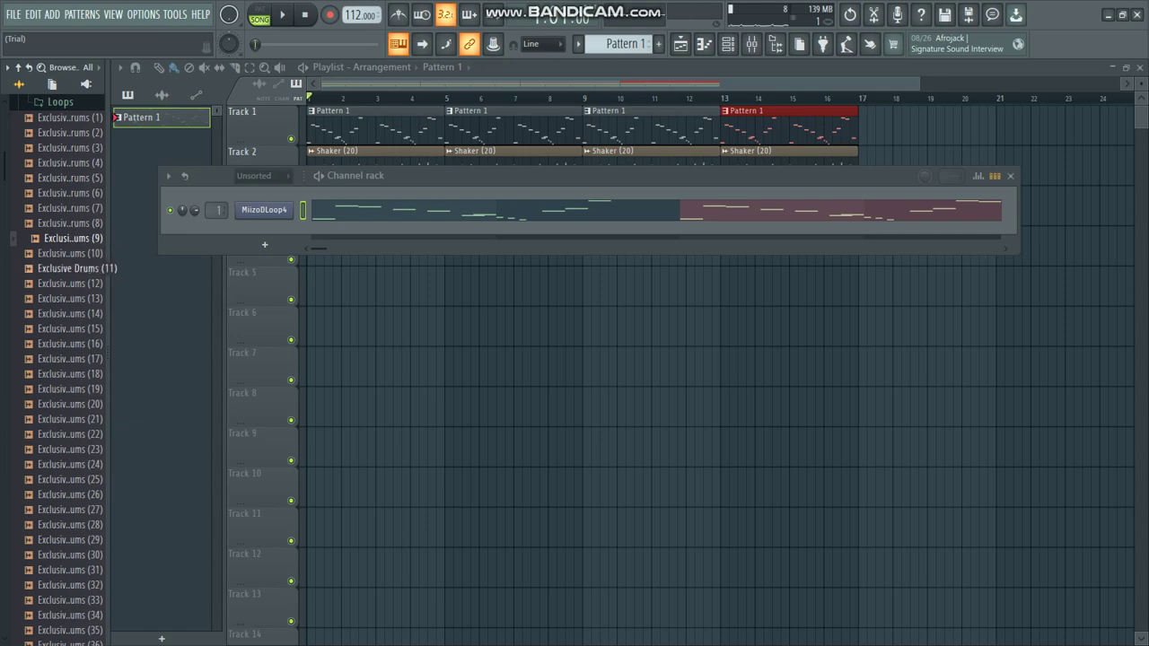
left_click(79, 269)
left_click_drag(79, 237, 260, 232)
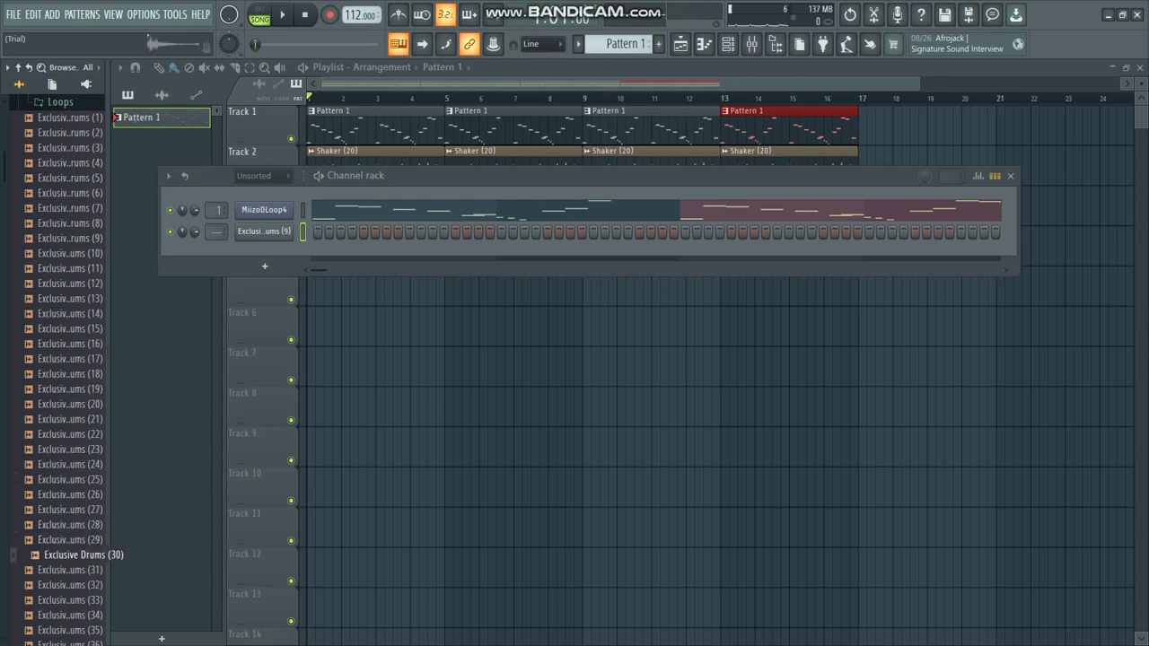
Add Exclusive Drums (30) as a channel, audition the samples around Exclusive Drums (36), and add Exclusive Drums (37) as another channel.
left_click_drag(84, 554, 260, 286)
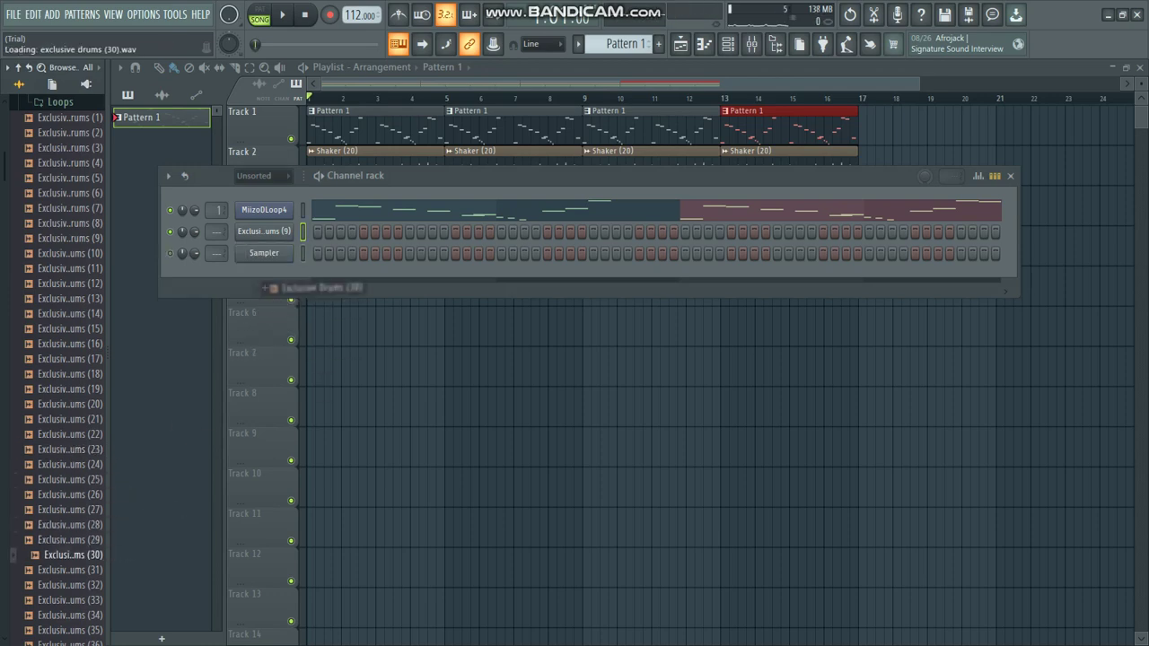
left_click(77, 641)
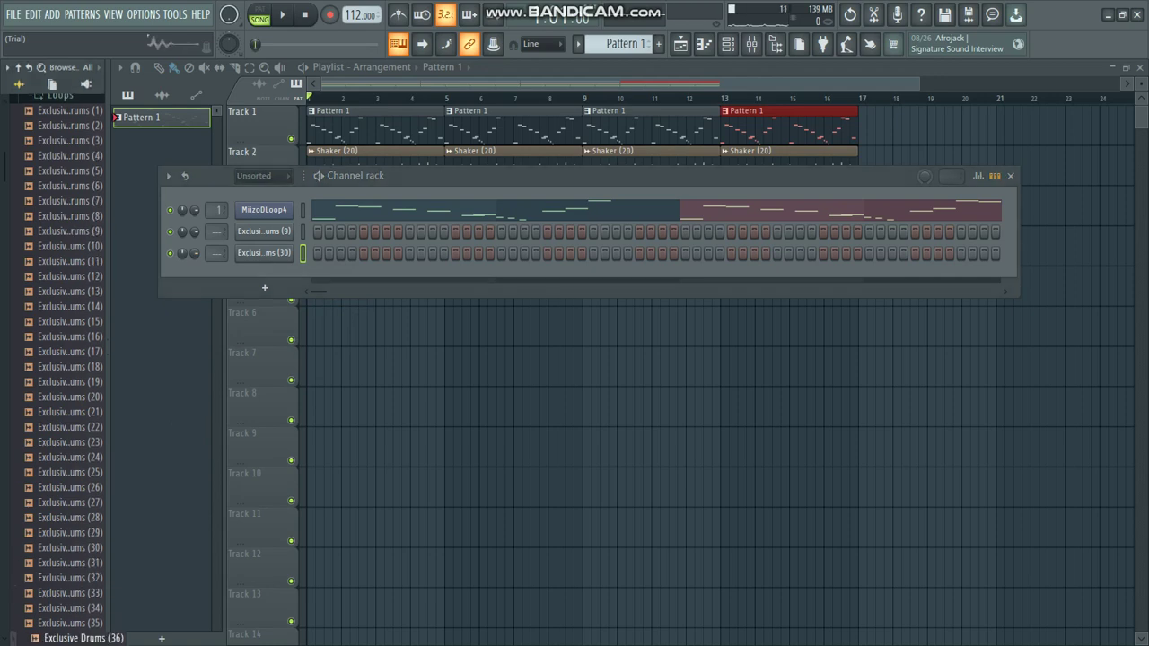
key("Down")
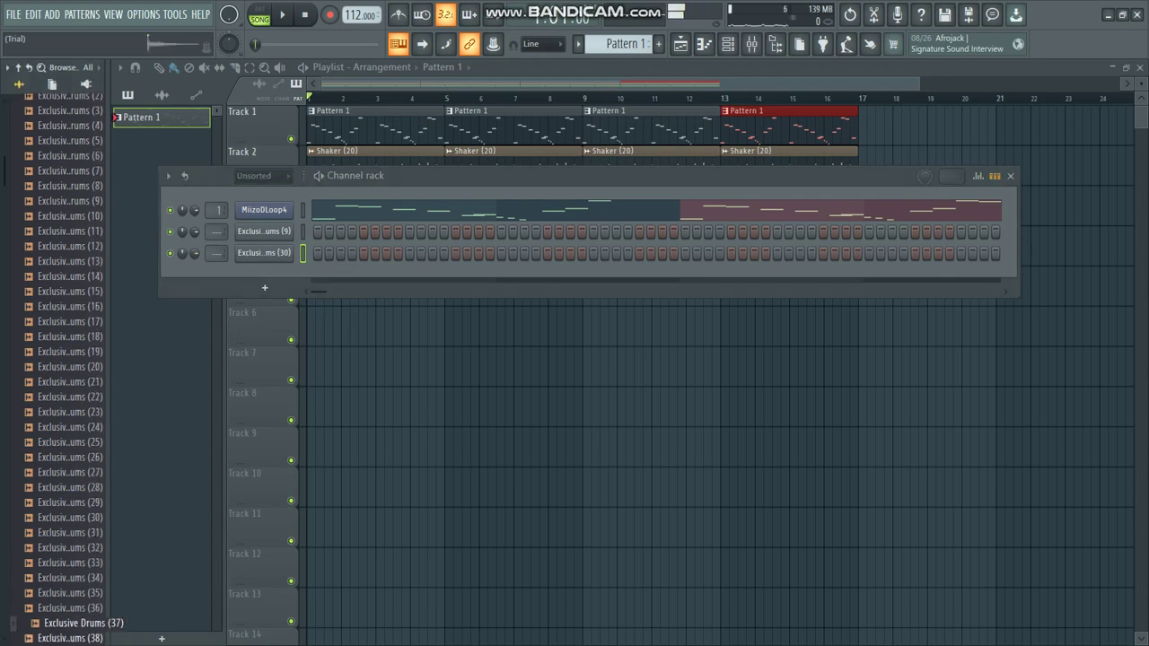
key("Up")
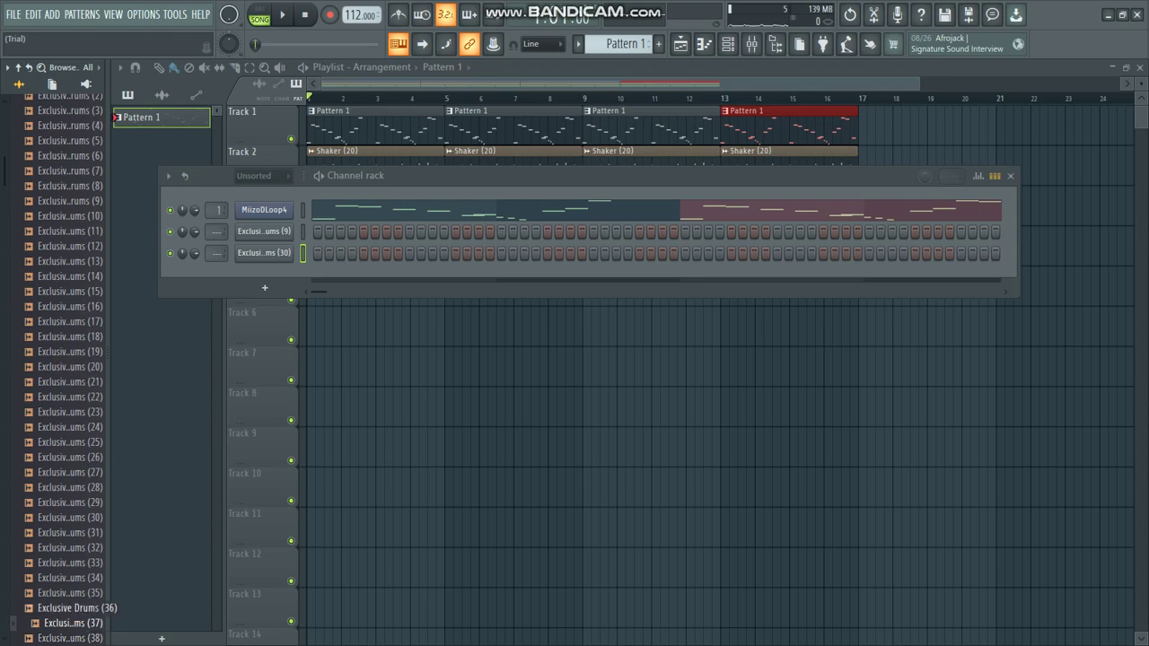
left_click_drag(81, 623, 256, 292)
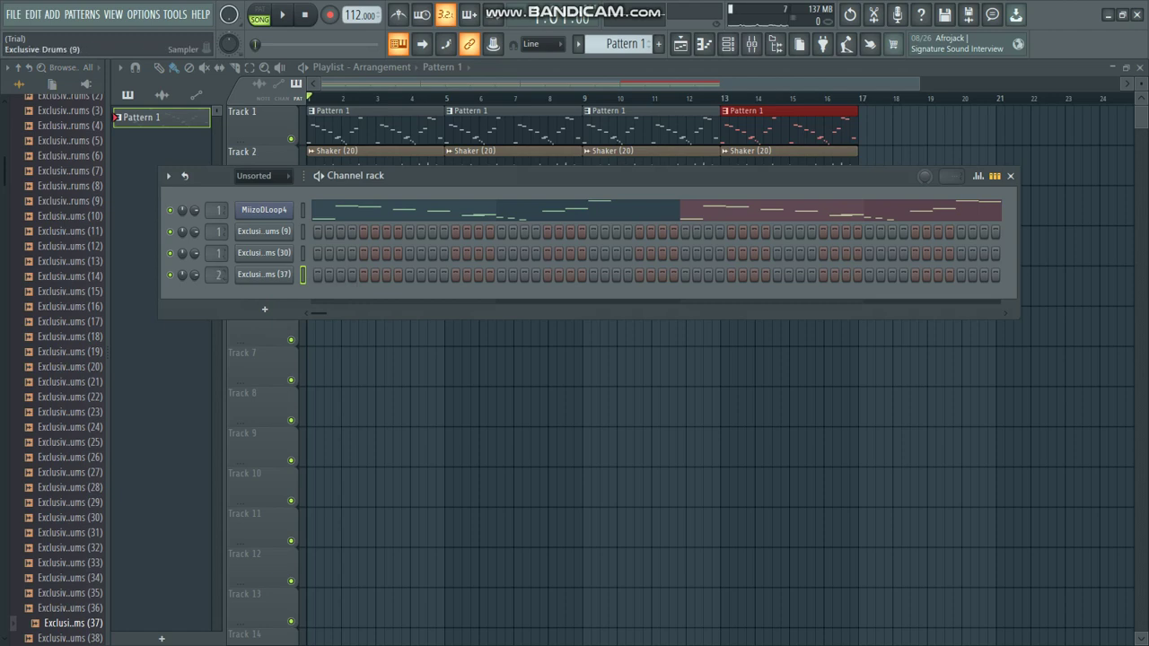
Slightly lower the time-stretching pitch of the Exclusive Drums (9) sample and close its channel settings.
left_click(264, 230)
left_click(204, 197)
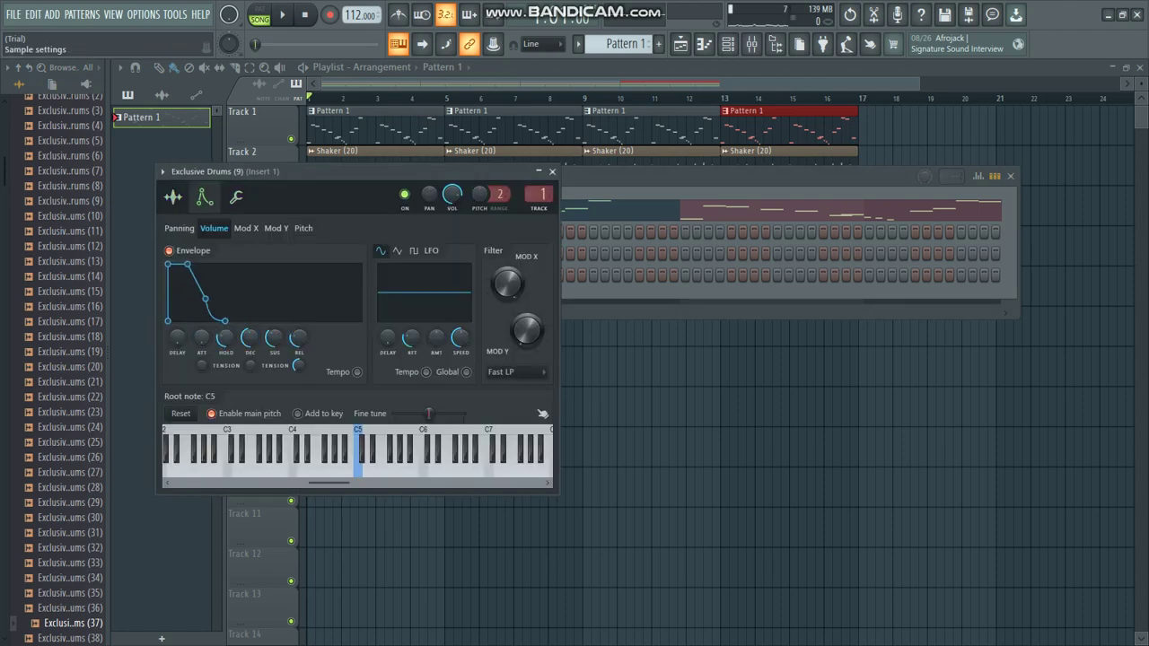
left_click(173, 197)
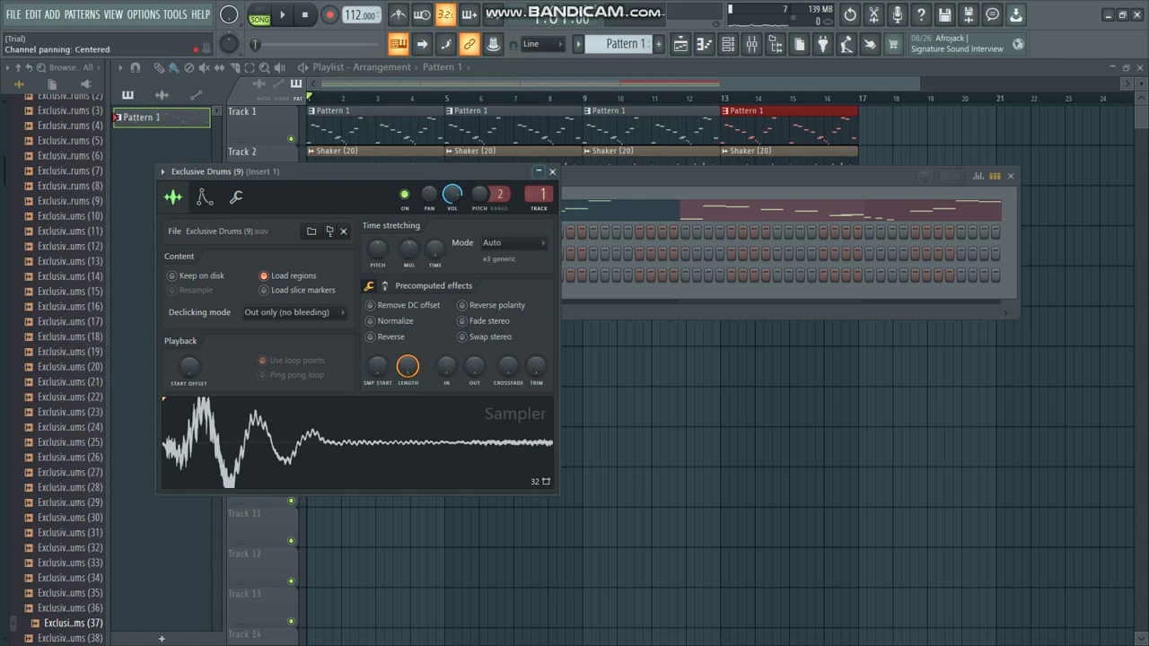
left_click_drag(377, 249, 377, 256)
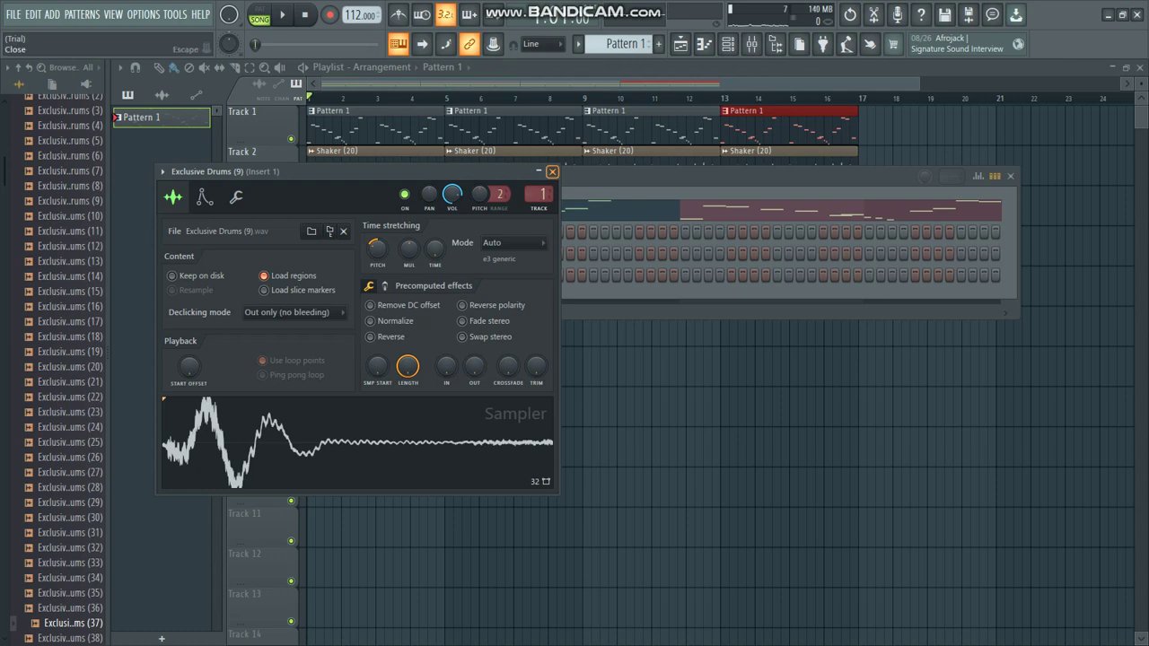
left_click(552, 171)
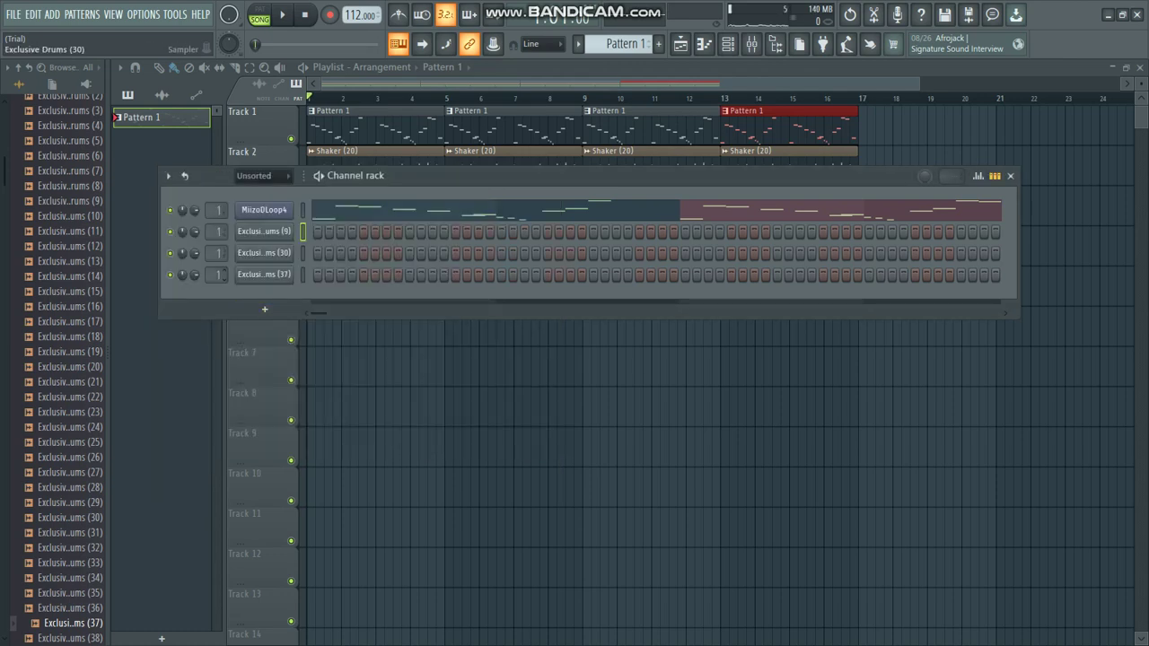
Add a fade-in and a fade-out to the Exclusive Drums (30) sample and close its channel settings.
left_click(265, 252)
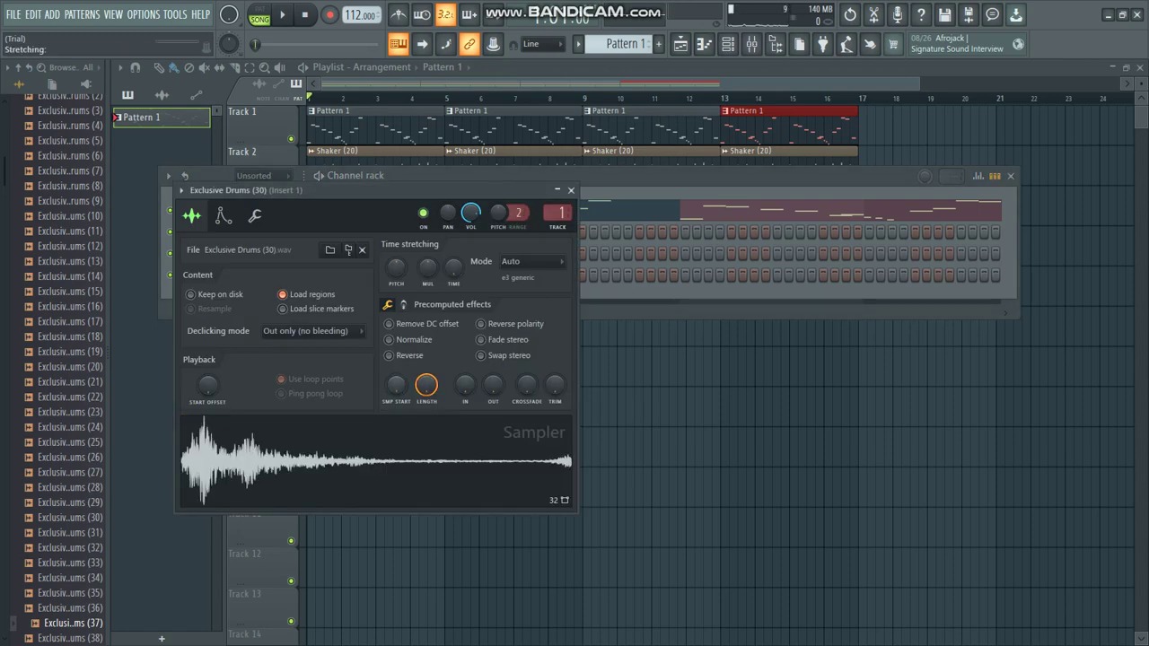
left_click_drag(465, 384, 465, 363)
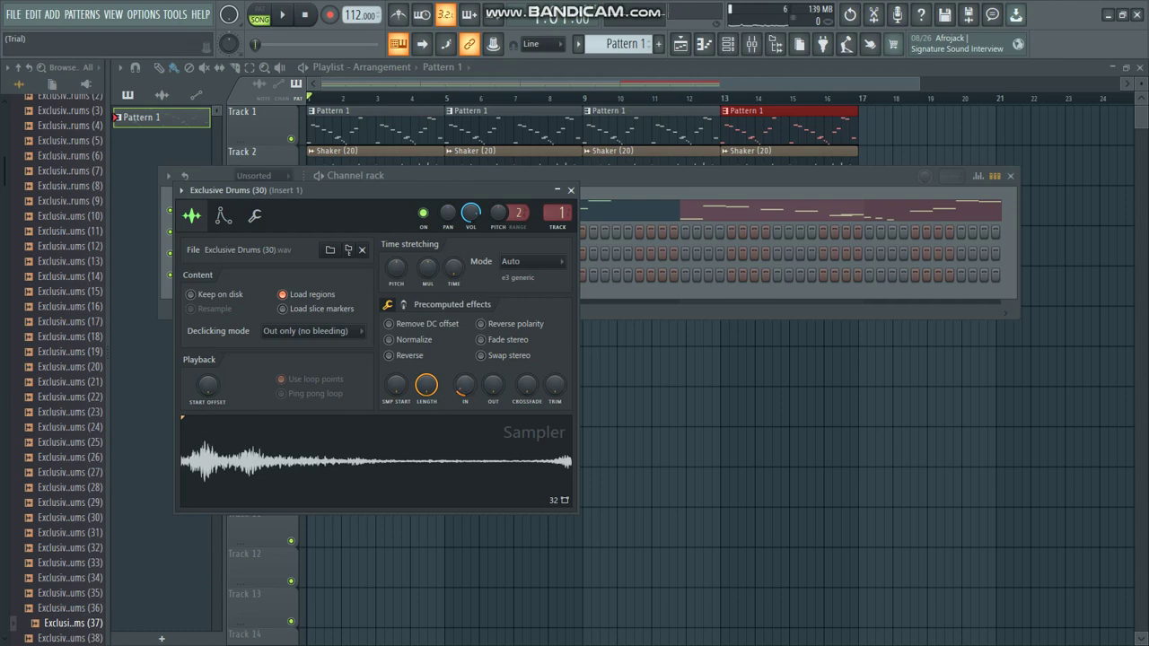
left_click(224, 215)
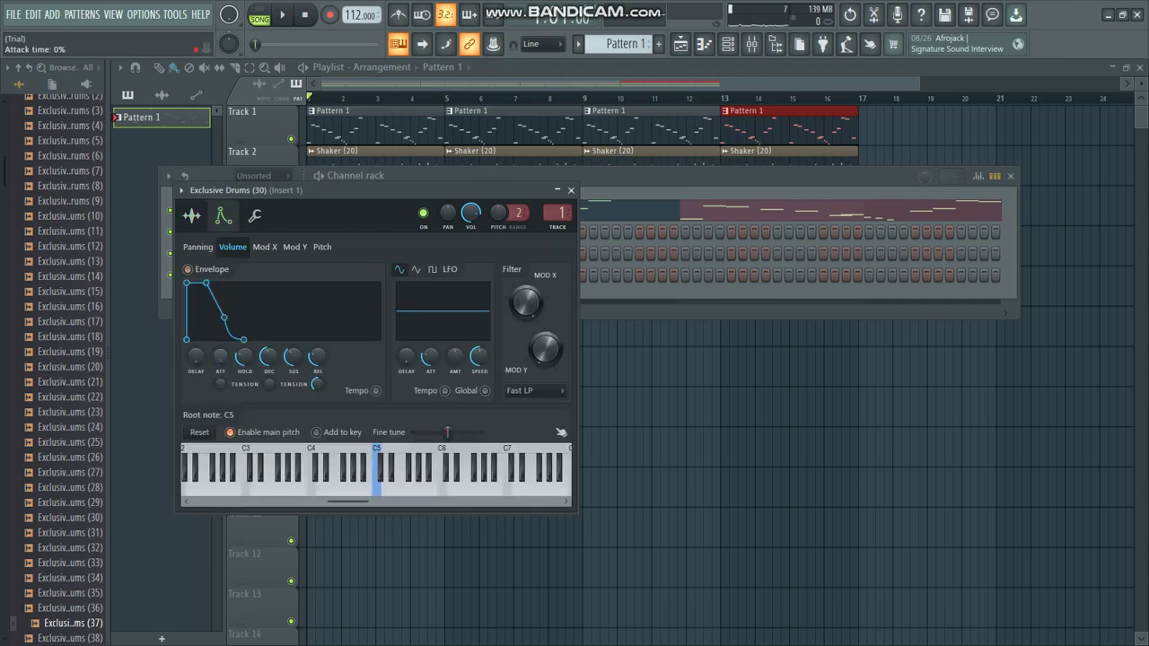
left_click(191, 216)
left_click_drag(492, 384, 493, 362)
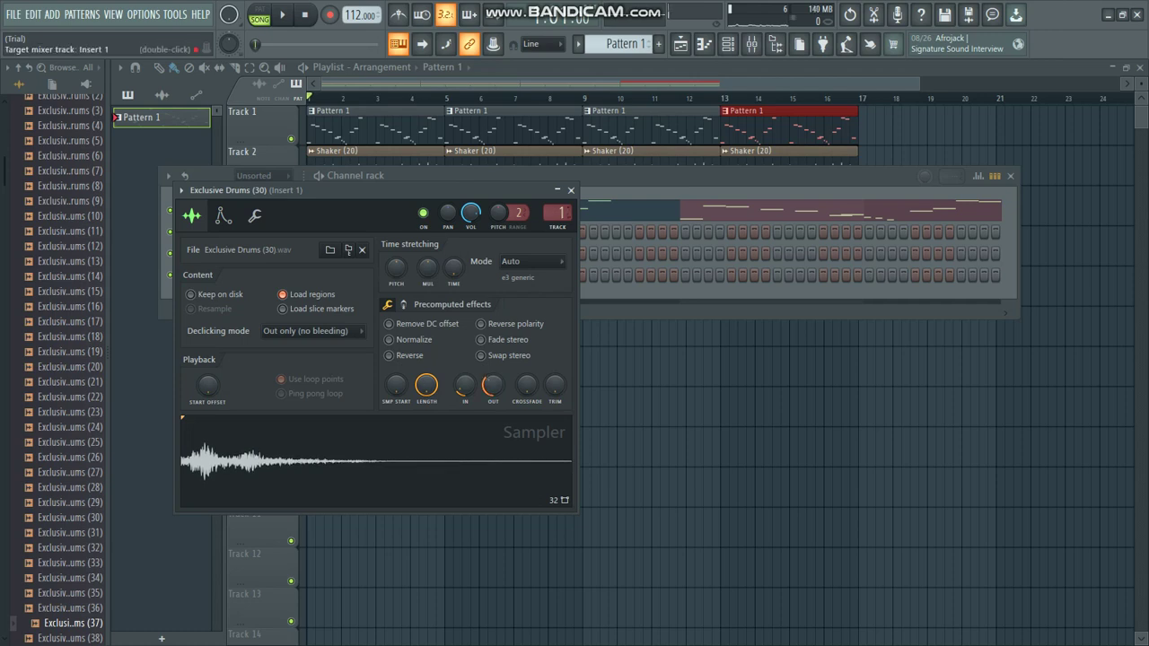
left_click(570, 190)
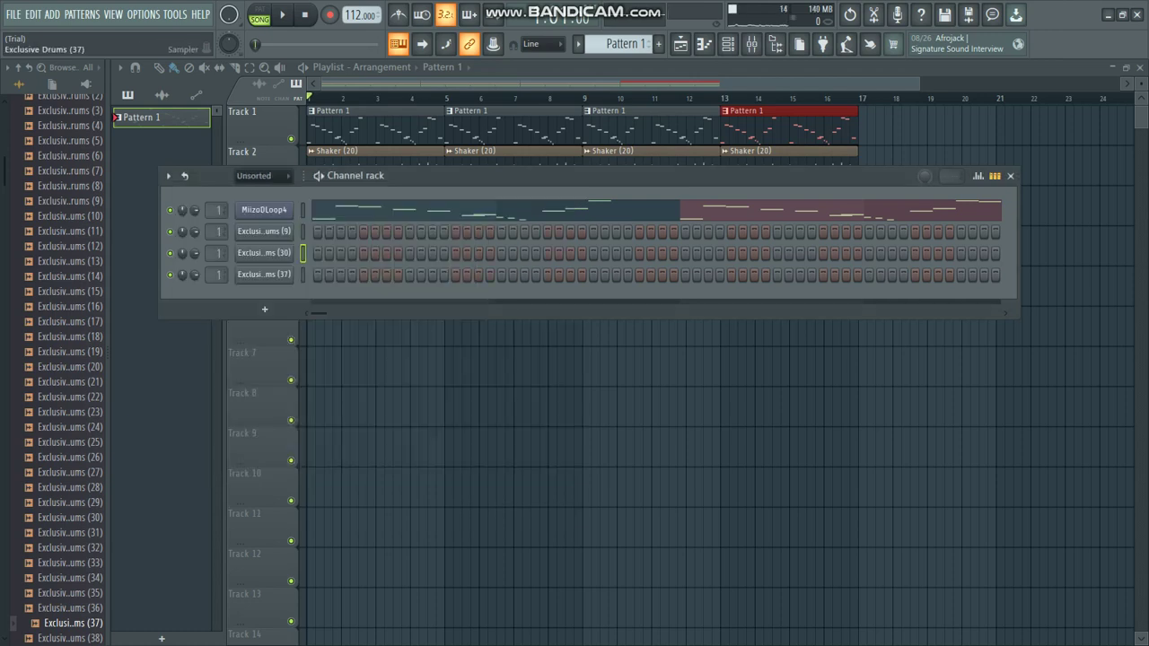
Review the sample and volume envelope settings of the Exclusive Drums (37) channel and close them.
left_click(264, 274)
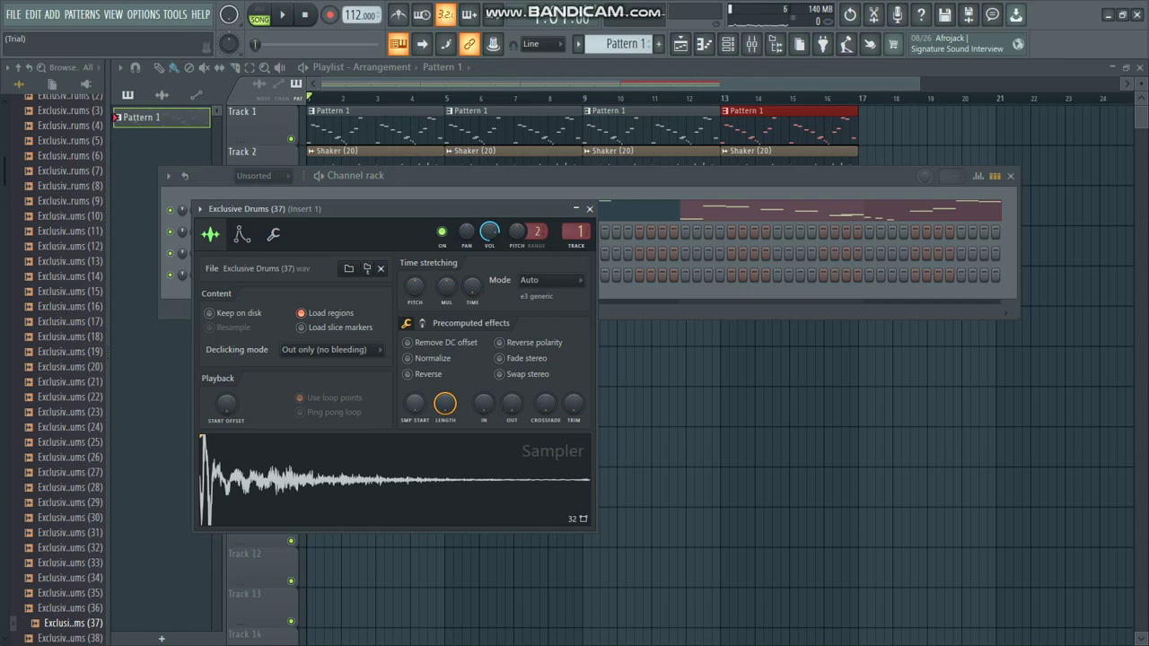
left_click(241, 235)
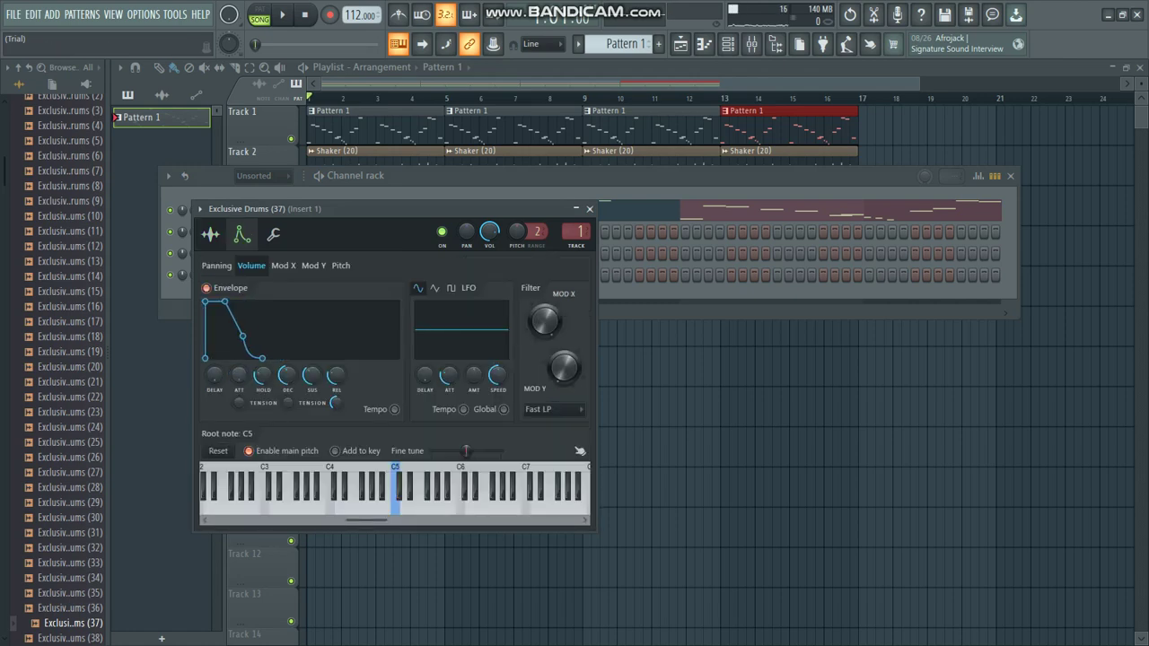
left_click(575, 208)
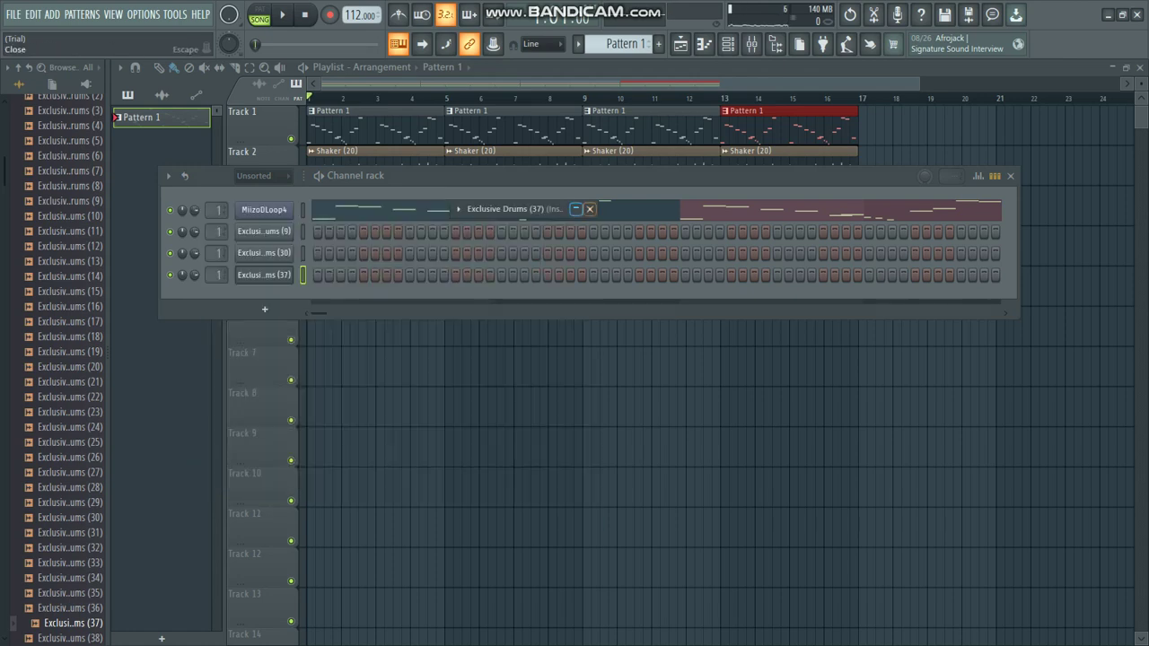
left_click(589, 210)
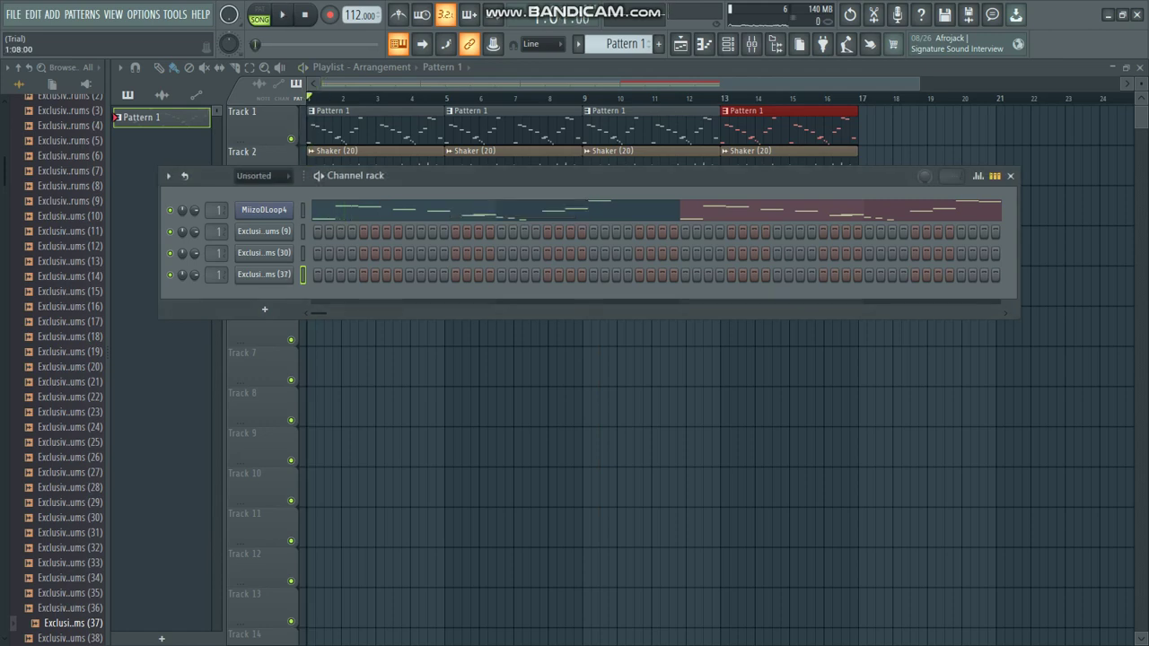
Place an Exclusive Drums (37) hit on step 27 instead of step 11, checking its timing in playback.
key("space")
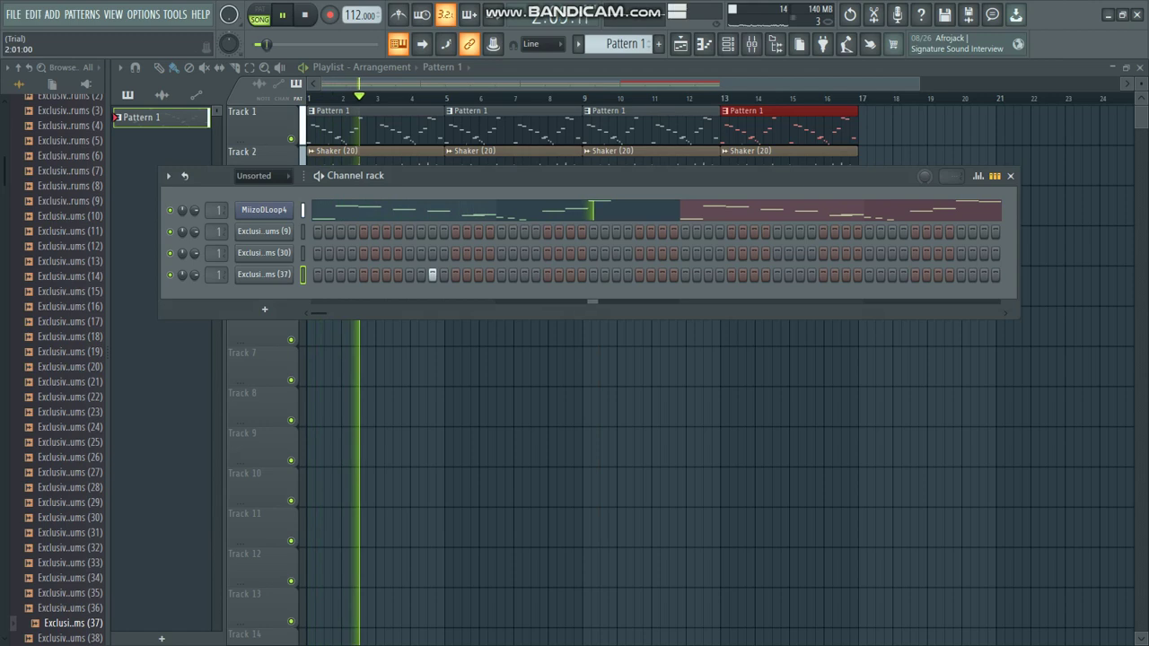
key("space")
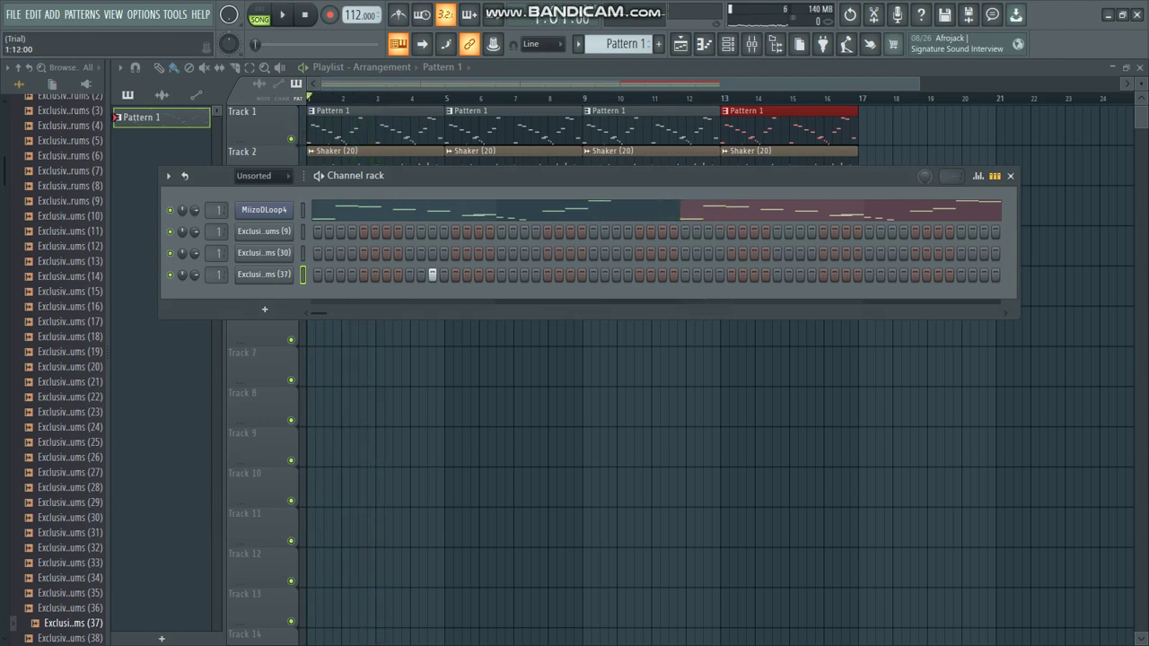
key("space")
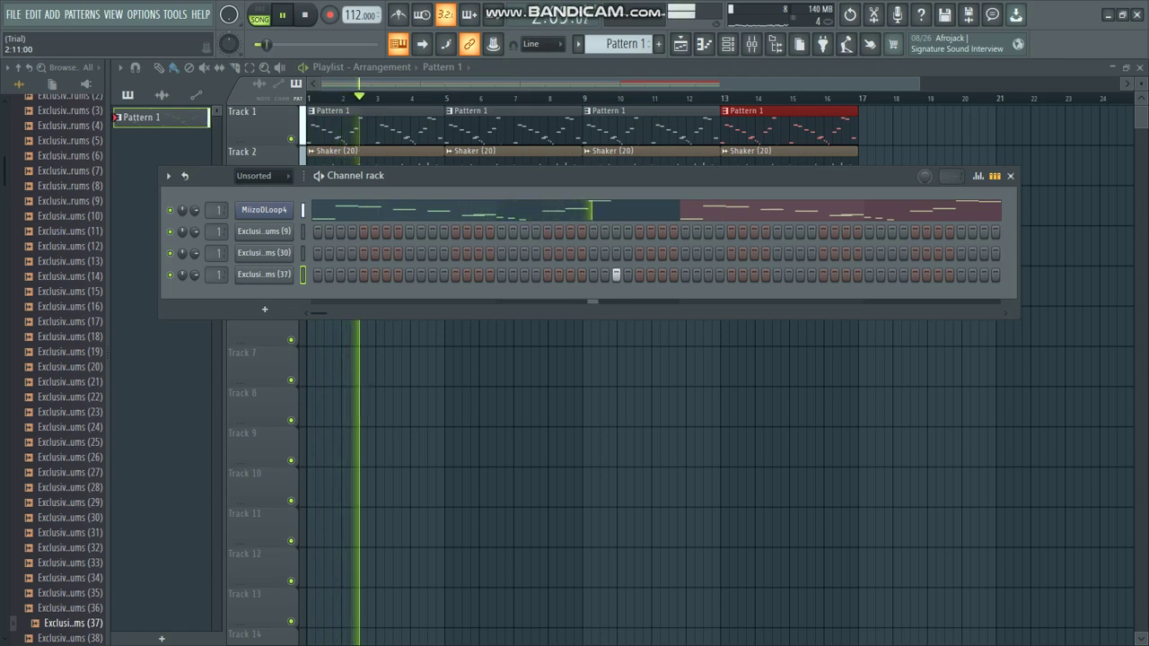
key("space")
key("space")
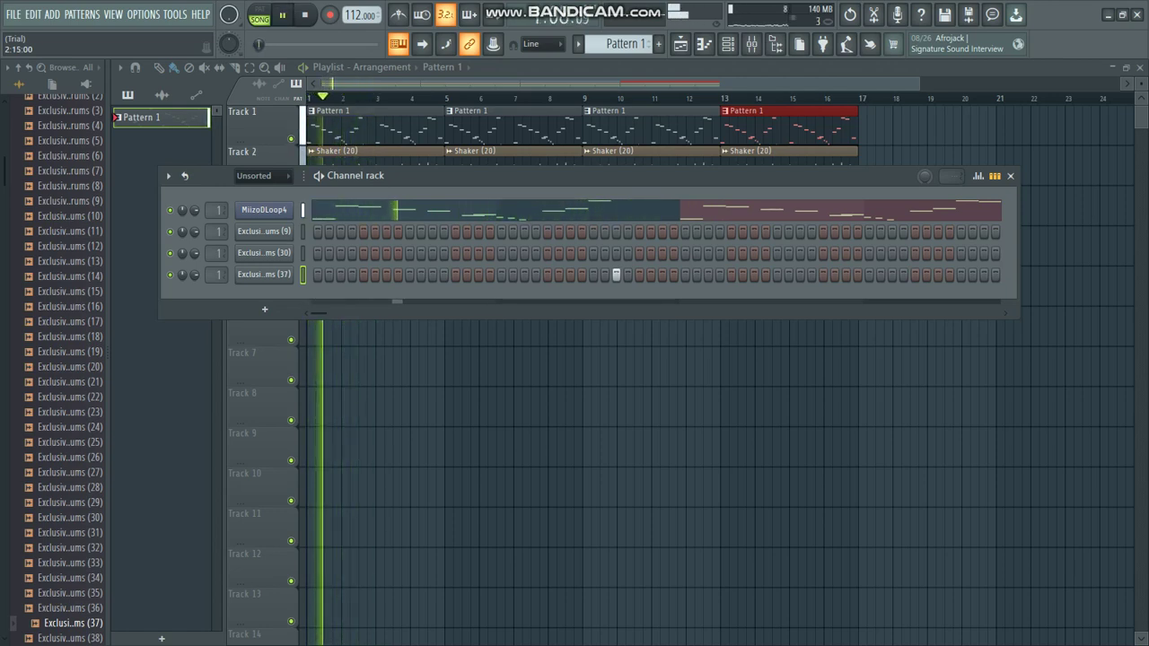
Move the Exclusive Drums (37) hit to step 31 and lower that channel's volume.
left_click(662, 275)
left_click_drag(194, 274, 193, 305)
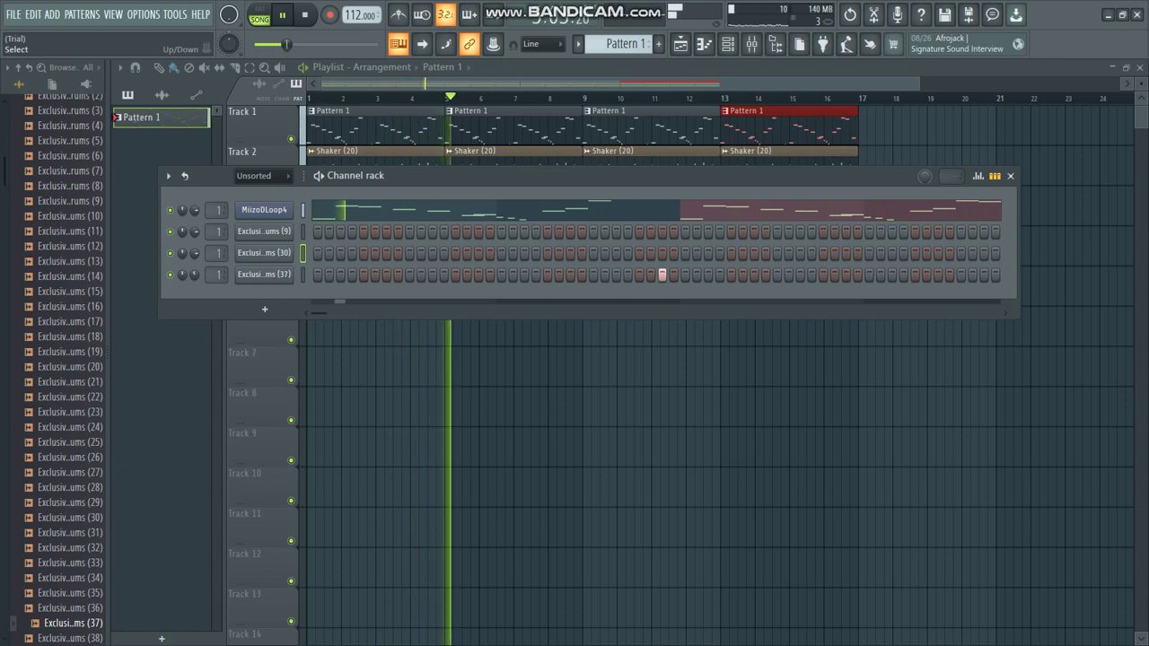
Program Exclusive Drums (30) hits on steps 1, 5, 8, 11, 17 and 21, checking the rhythm in playback.
left_click(570, 253)
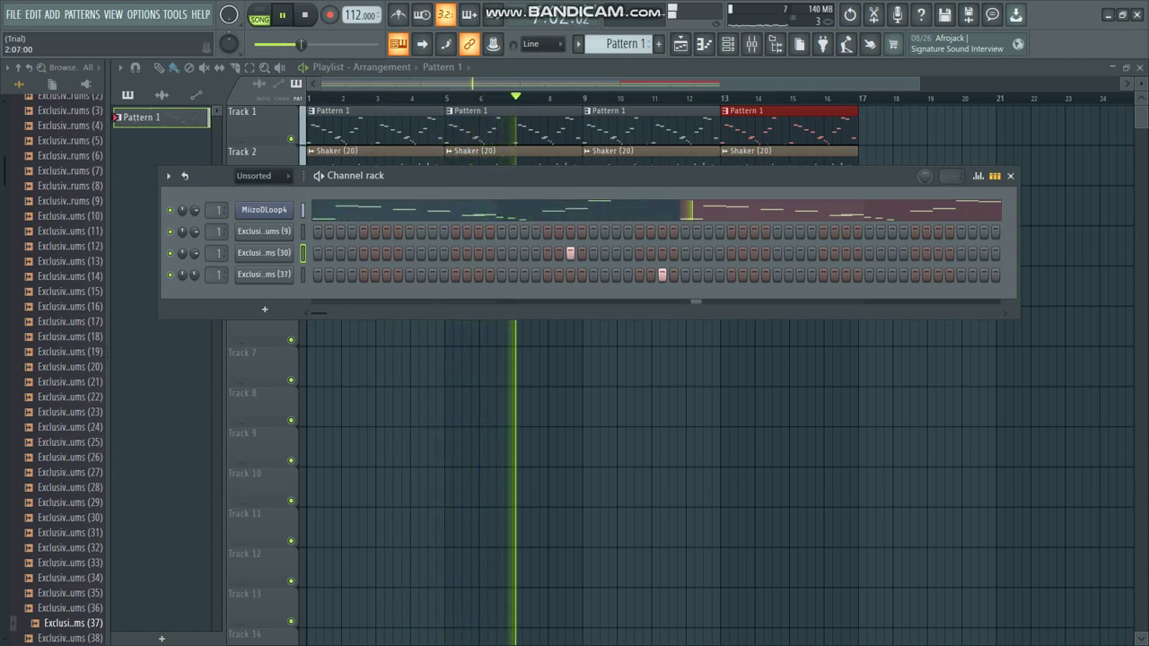
right_click(570, 253)
key("space")
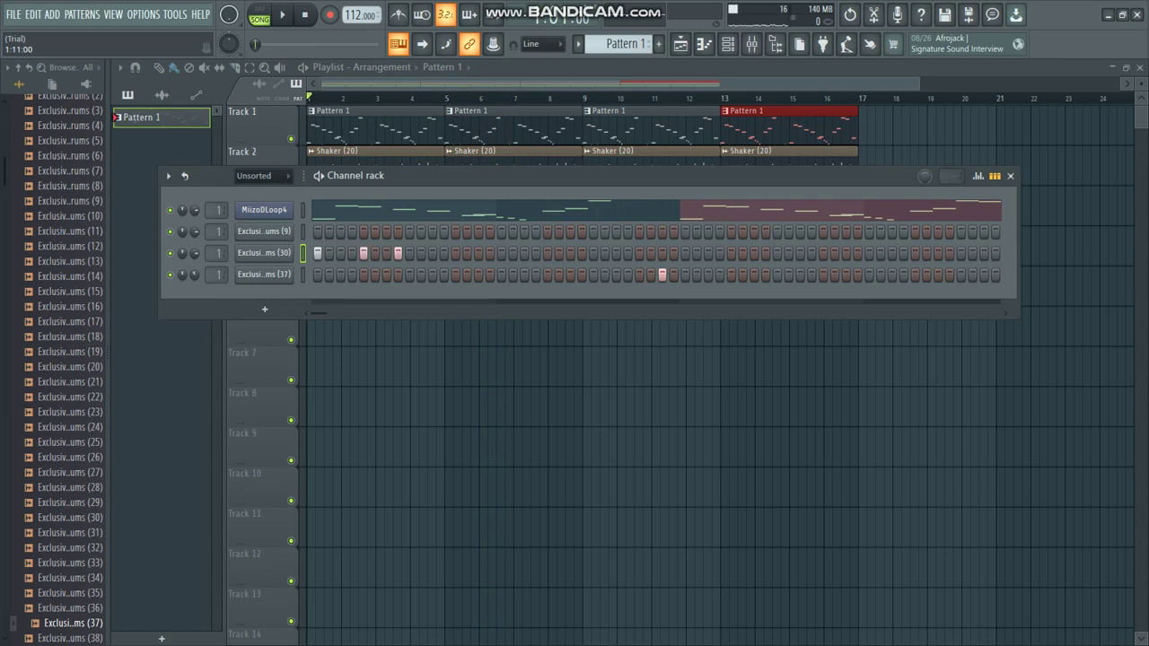
left_click(433, 253)
key("space")
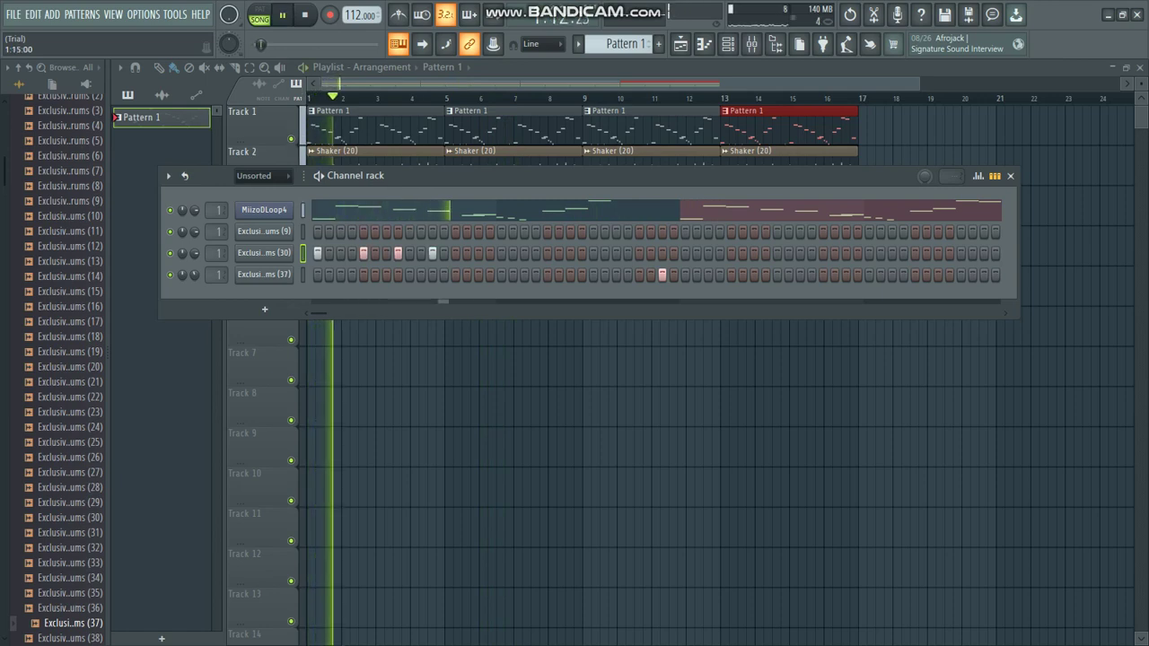
left_click(479, 254)
right_click(479, 253)
key("space")
key("space")
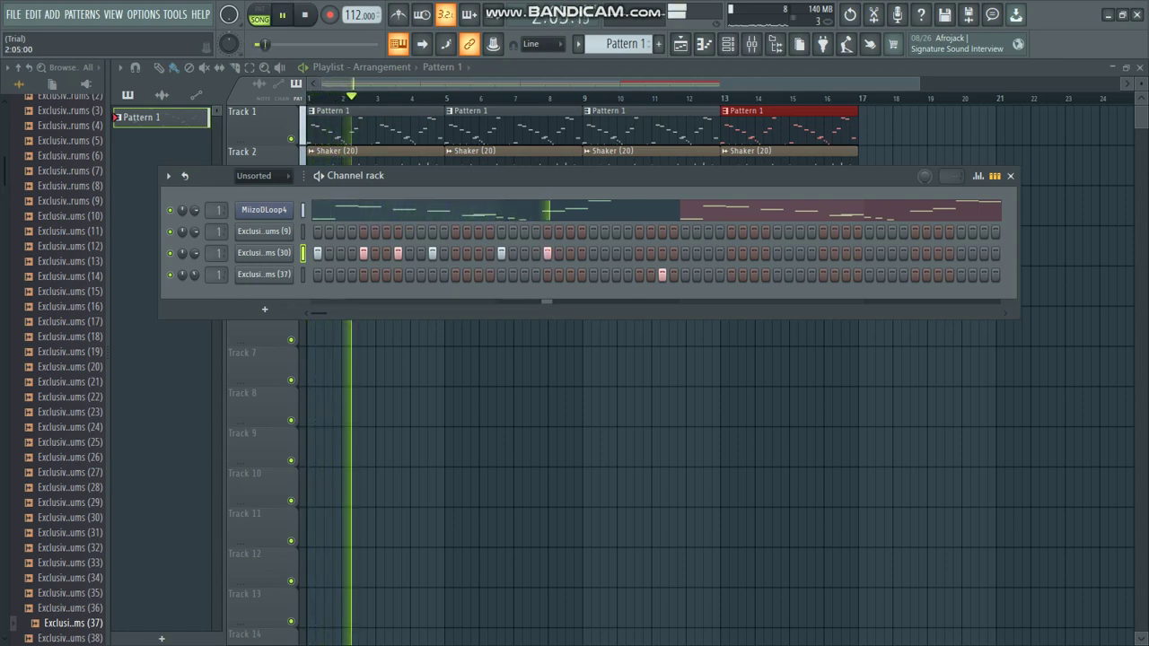
Add Exclusive Drums (30) hits on steps 24, 27 and 30, checking their timing in playback.
left_click(616, 253)
key("space")
key("space")
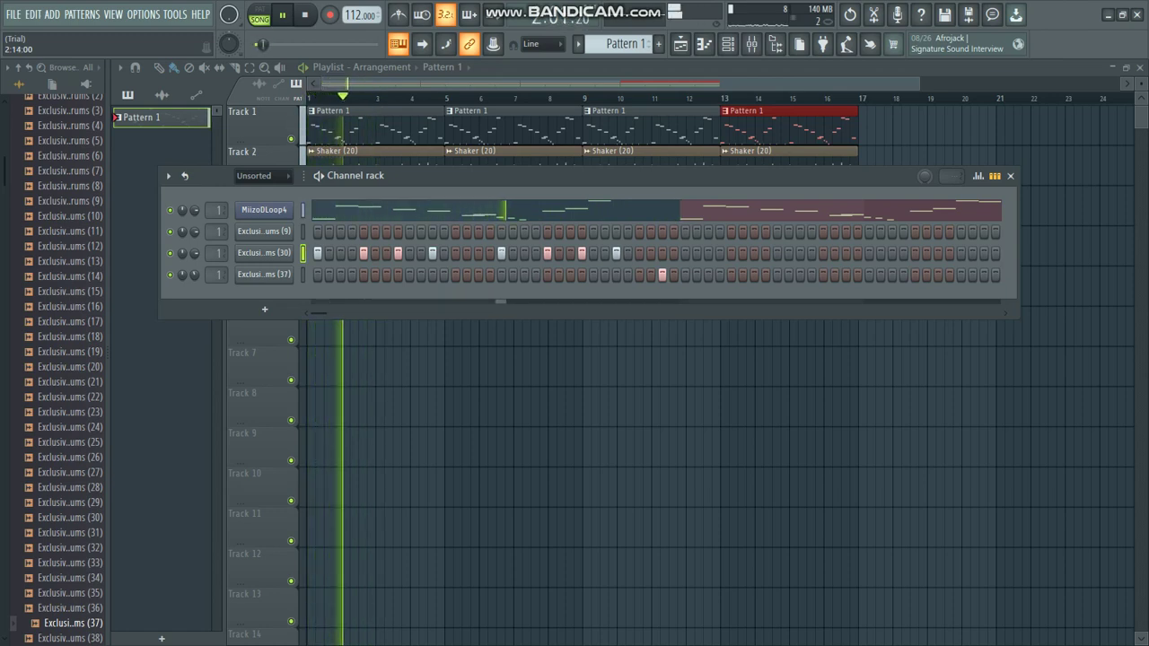
left_click(662, 253)
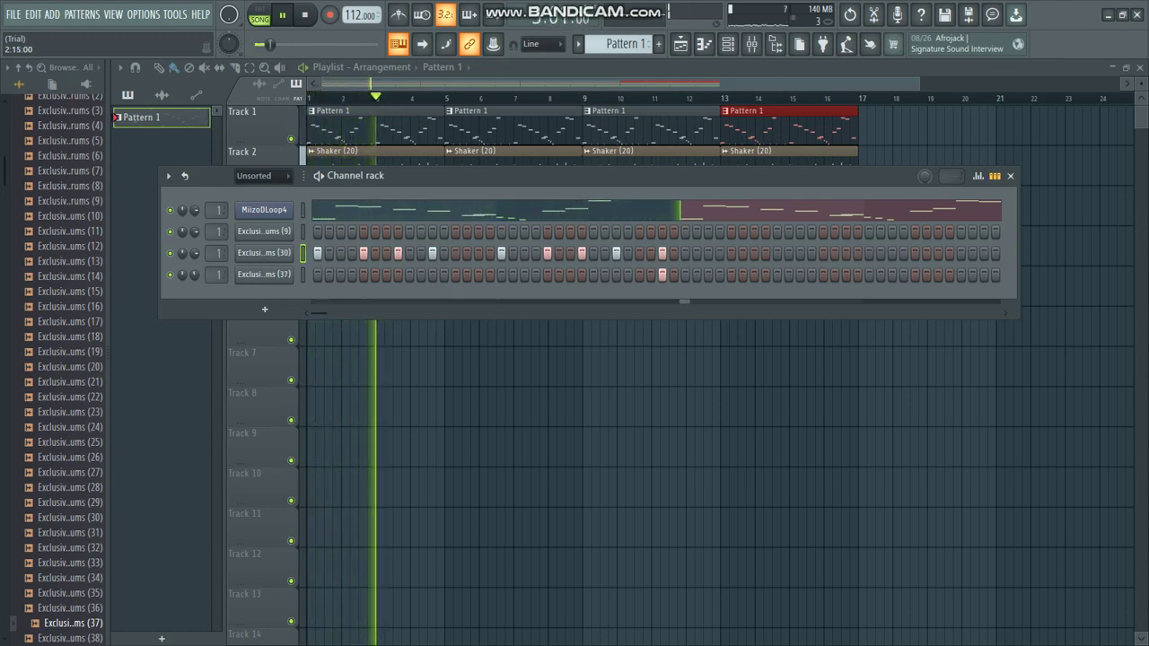
key("space")
key("space")
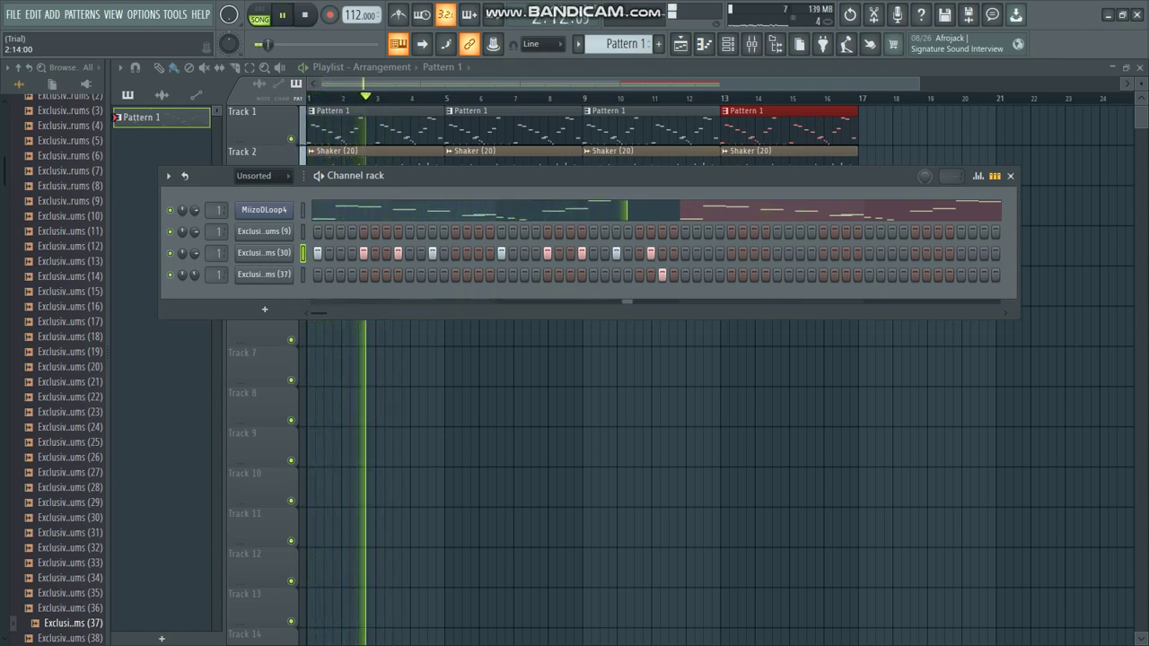
key("space")
key("space")
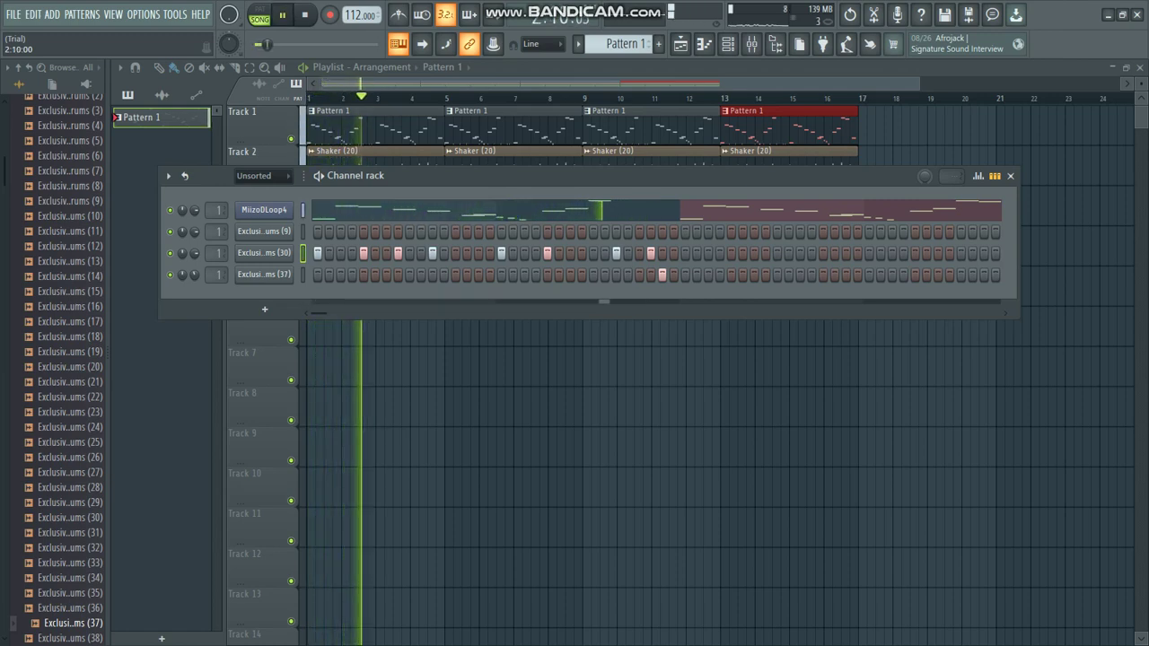
key("space")
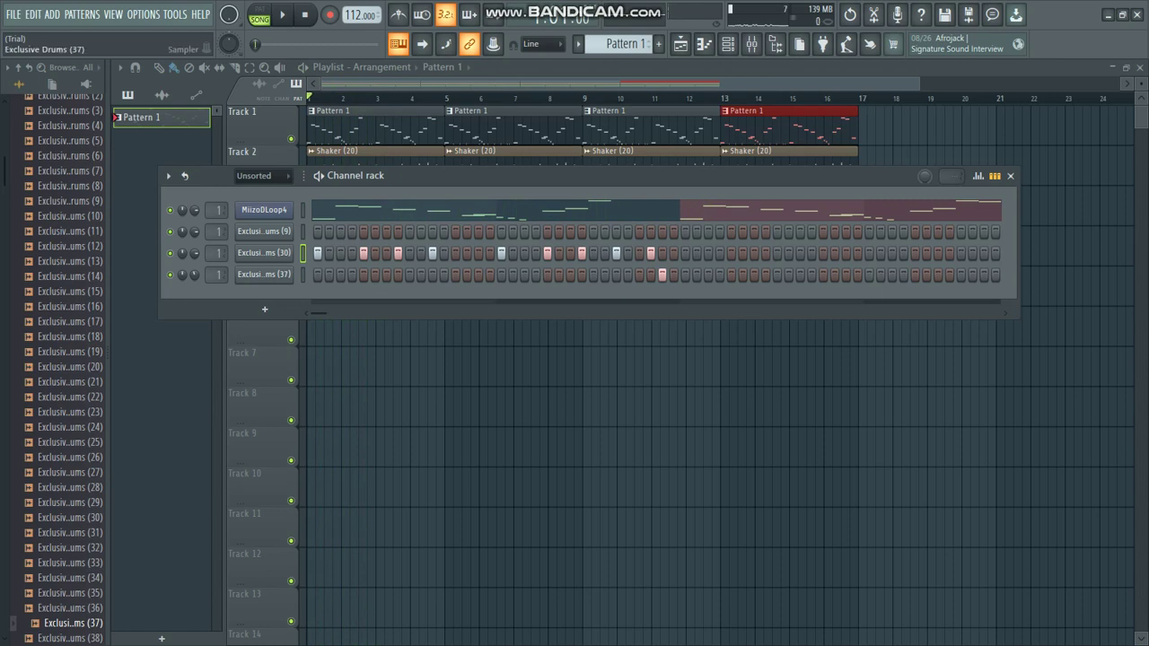
Copy the Exclusive Drums (30) step sequence onto the Exclusive Drums (9) channel and listen to the result.
right_click(264, 253)
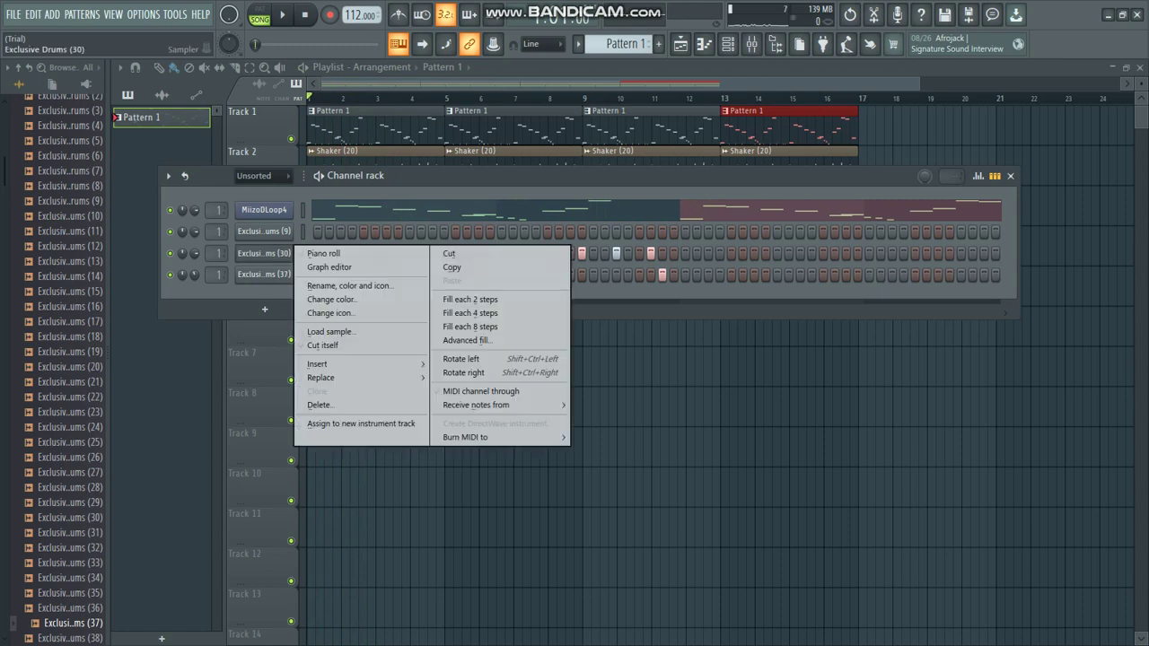
left_click(452, 267)
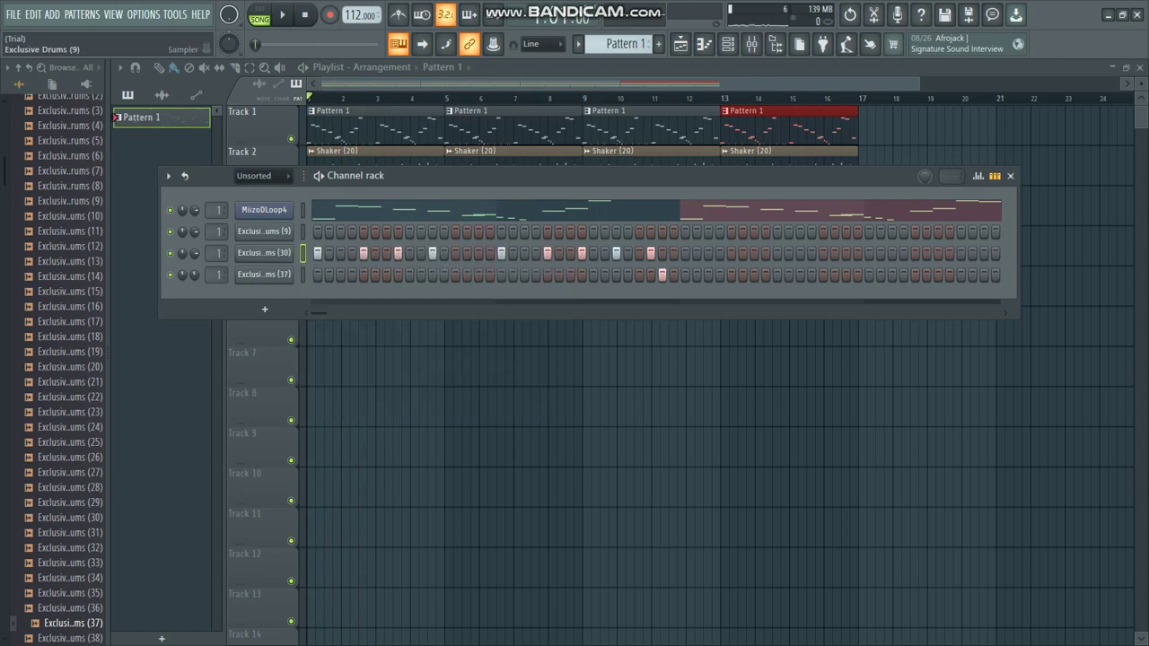
right_click(263, 231)
left_click(449, 256)
key("space")
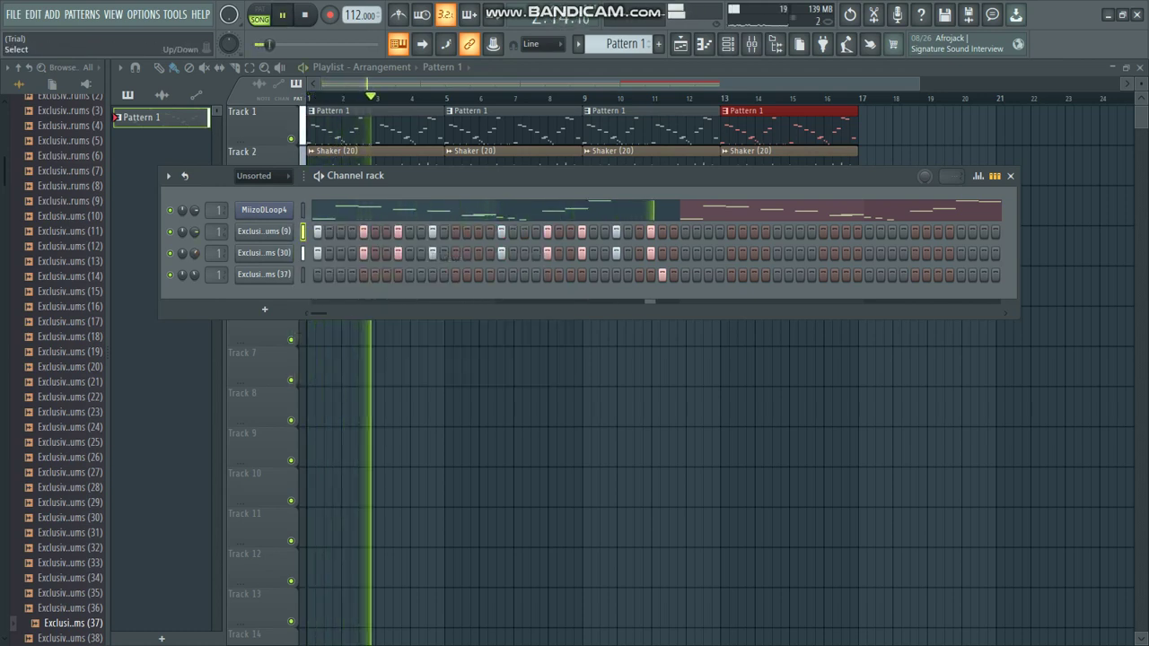
key("space")
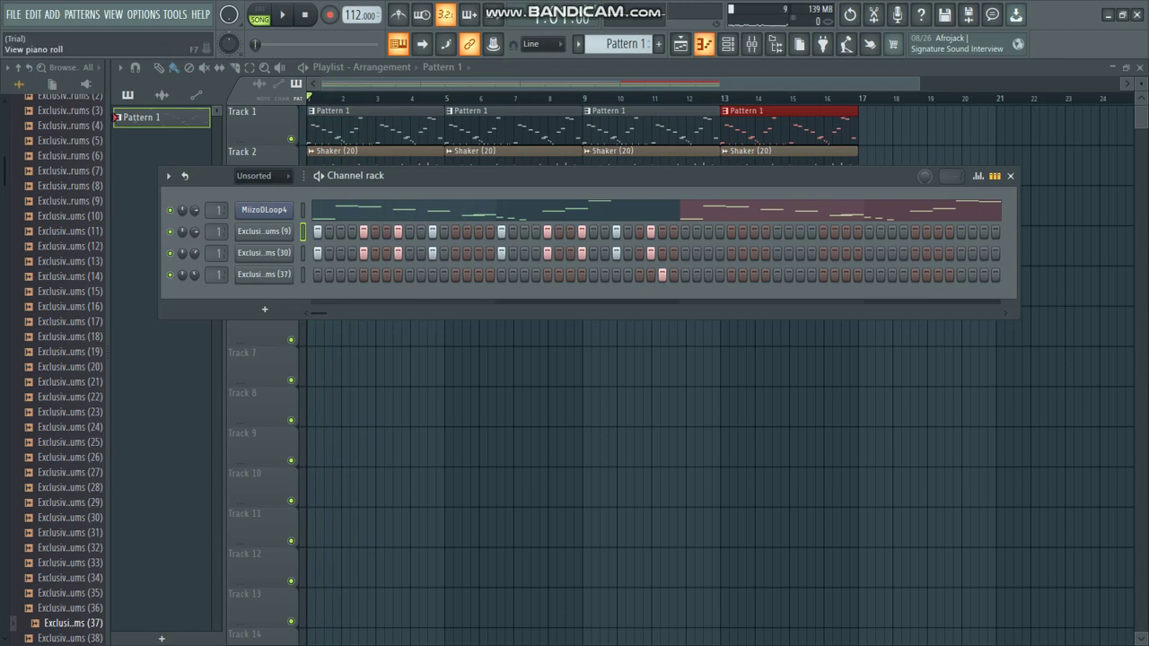
Duplicate the two-bar Exclusive Drums (9) notes into bars 3 and 4 in the piano roll and deselect them.
key("F7")
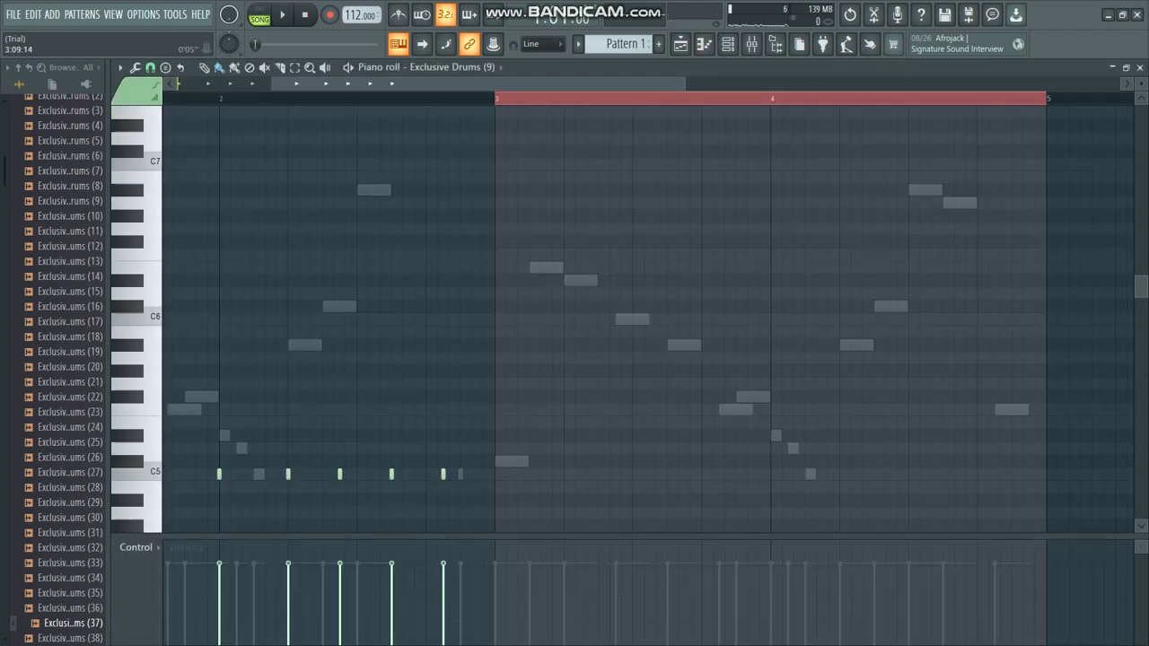
key("space")
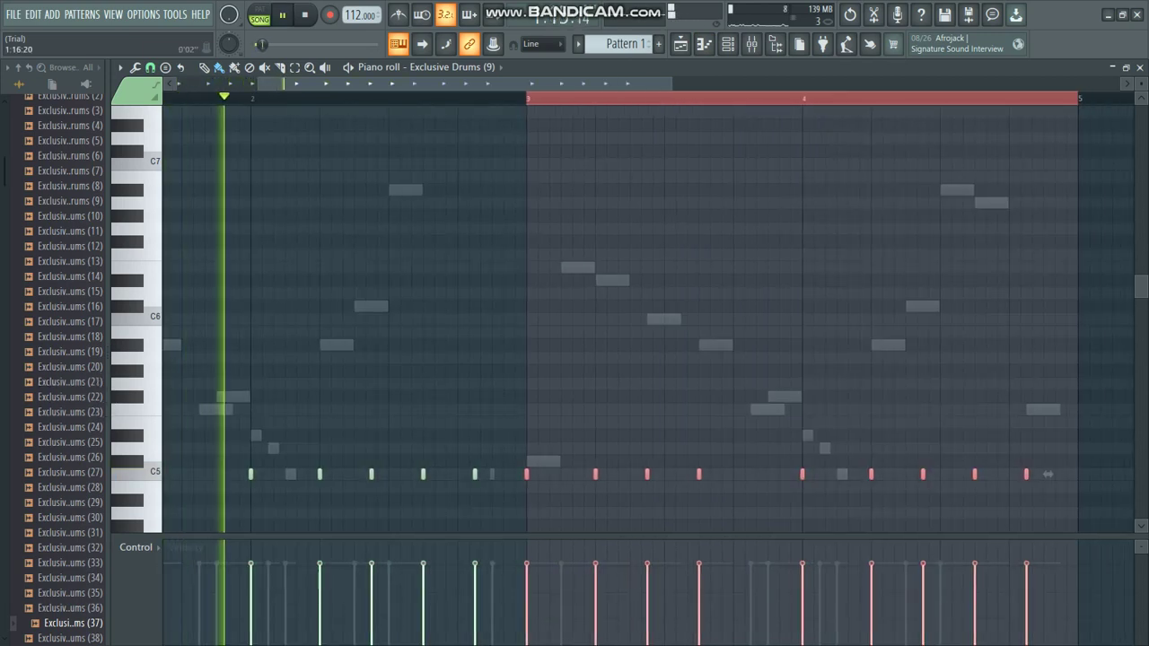
key("ctrl+d")
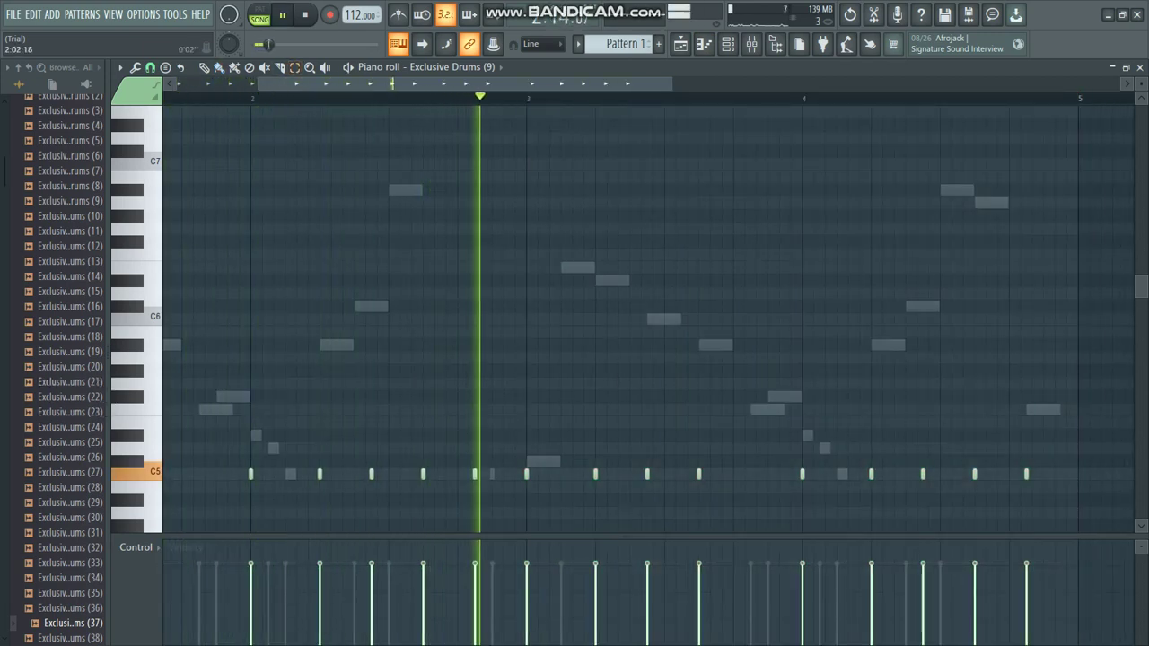
Duplicate the Exclusive Drums (30) notes from bars 1–2 into bars 3–4 and check the full channel rack pattern in playback.
left_click(463, 69)
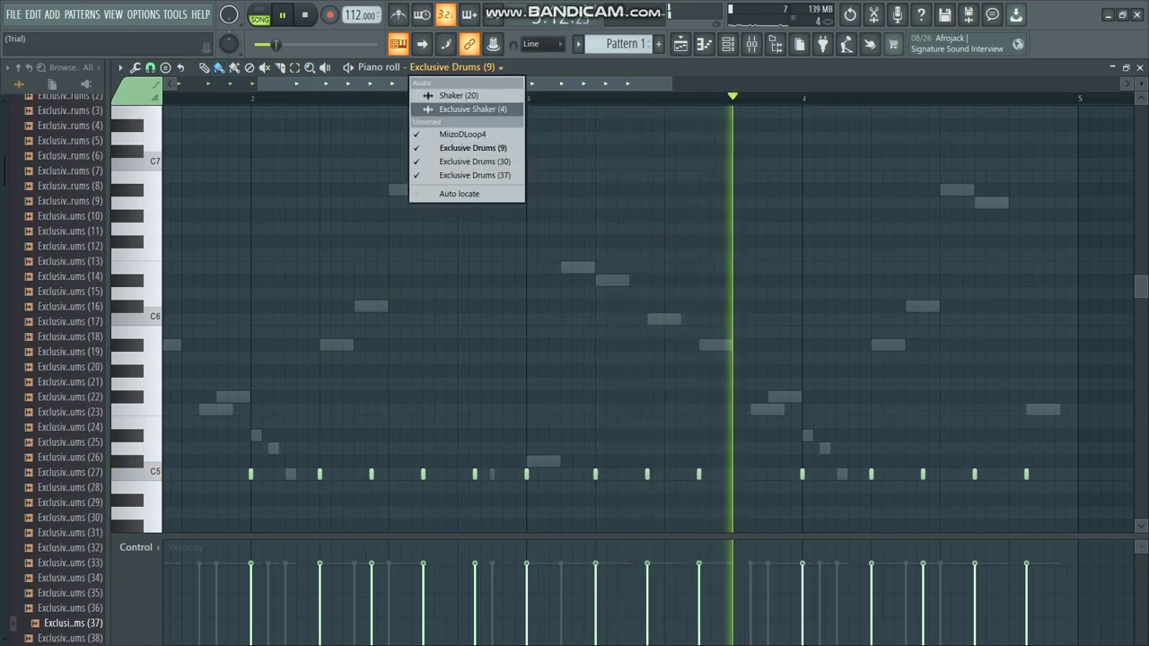
left_click(474, 162)
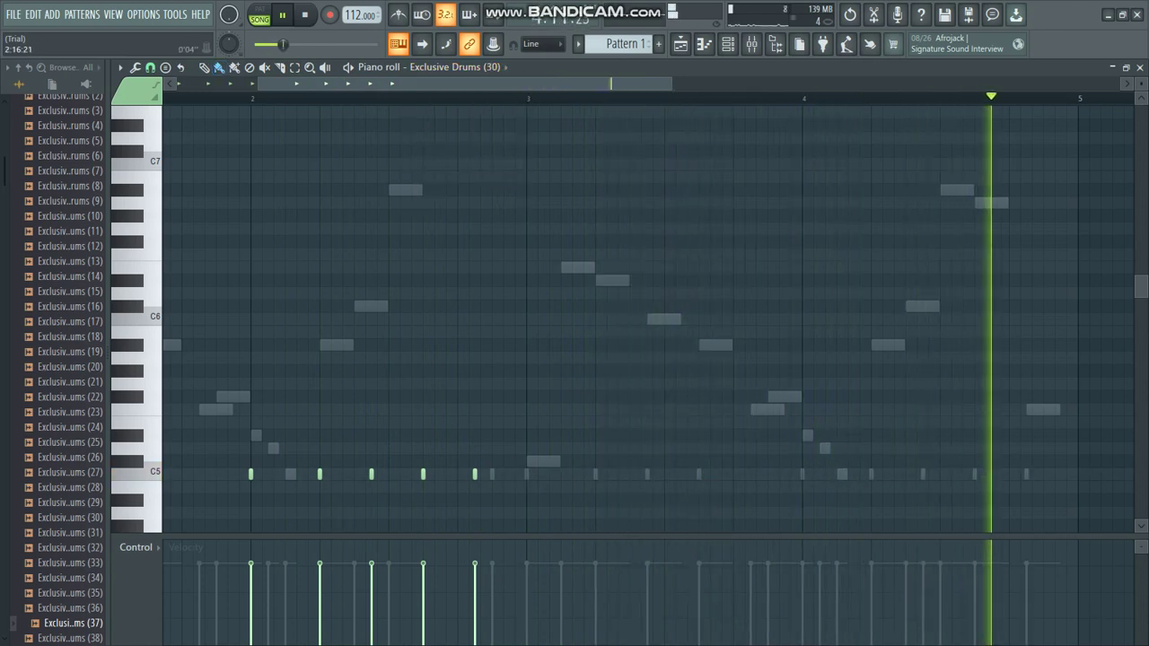
left_click_drag(309, 448, 496, 474)
left_click_drag(308, 99, 164, 99)
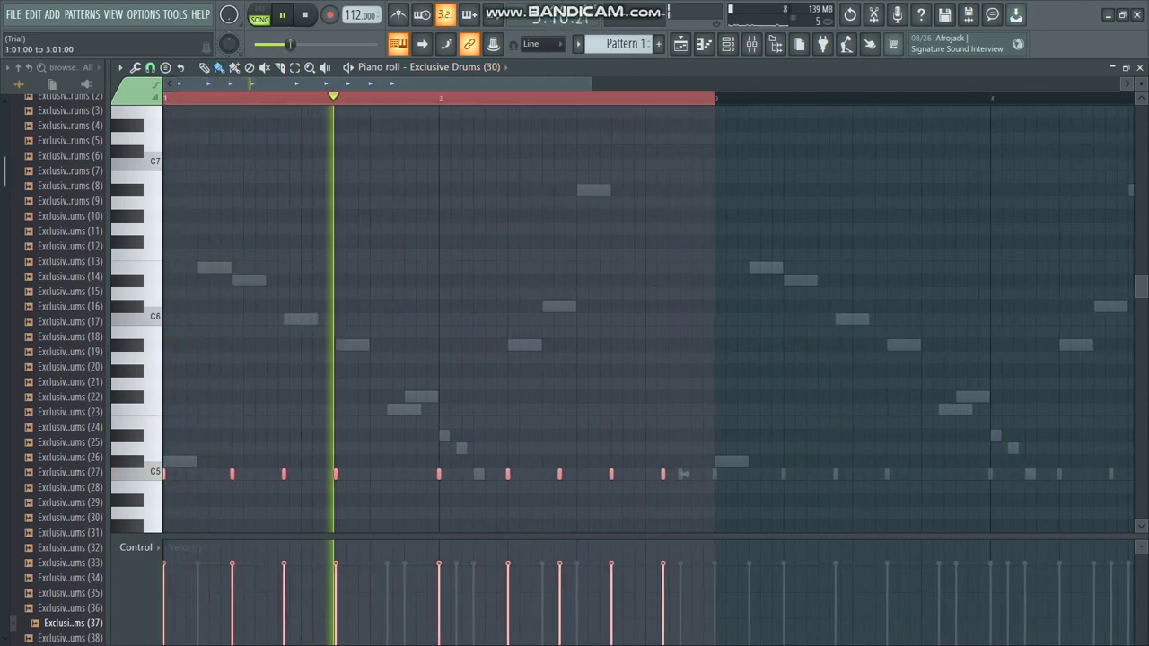
key("ctrl+b")
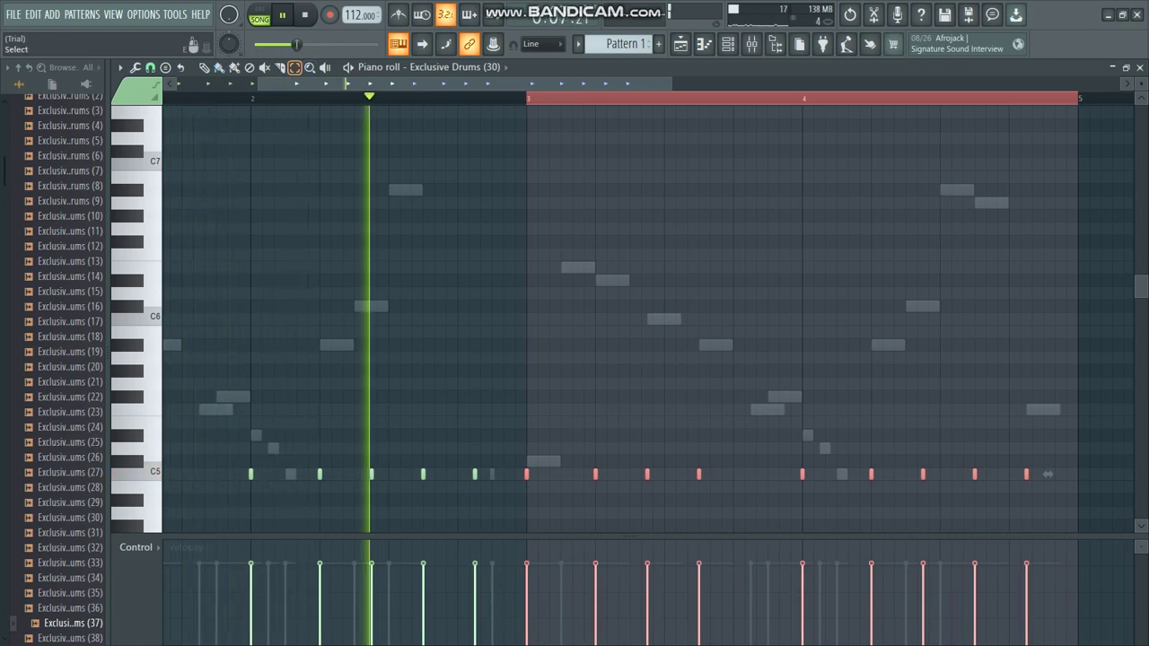
key("ctrl+d")
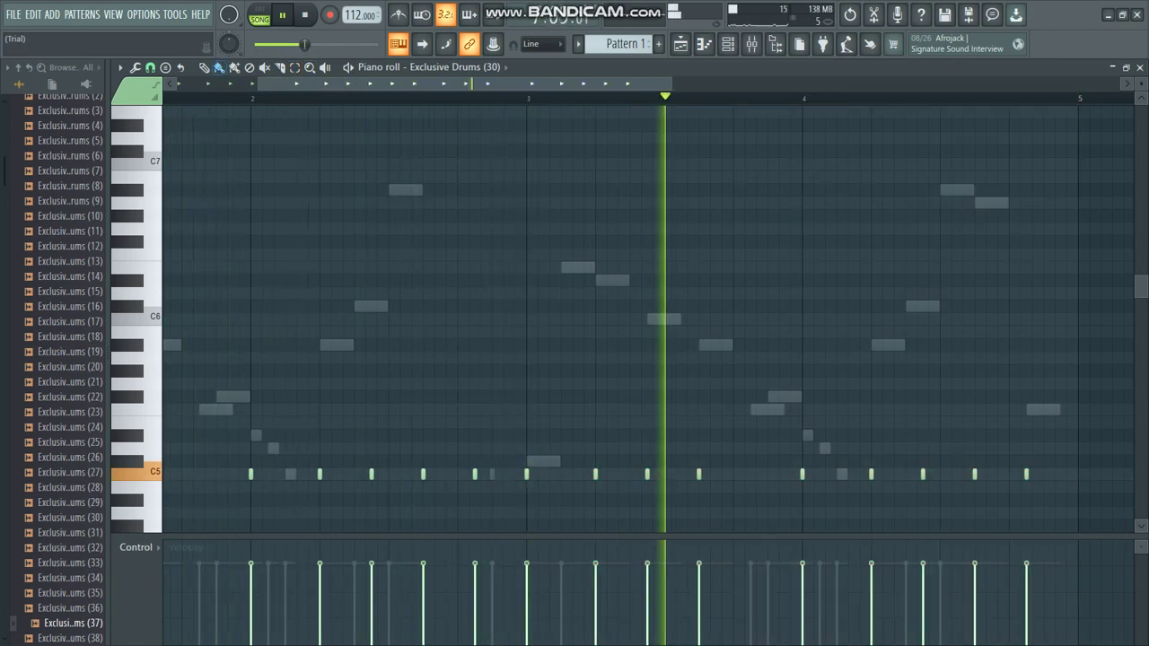
key("F6")
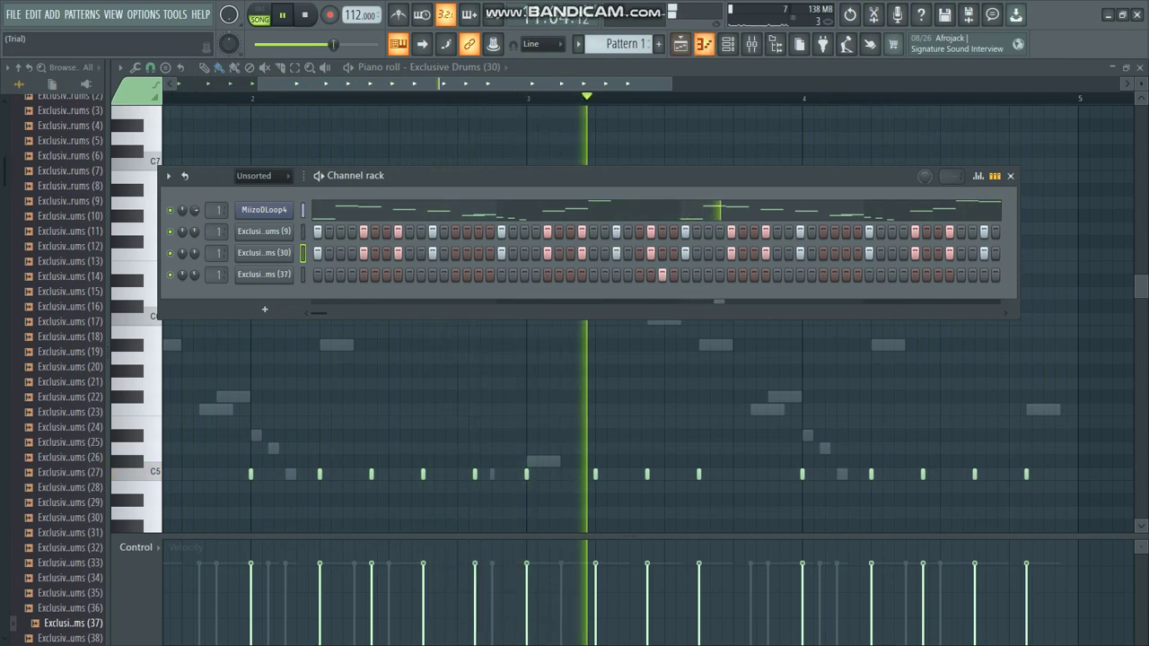
key("space")
Duplicate all playlist clips on tracks 1 to 3 so the arrangement extends from bar 17 to bar 33, and play it.
left_click(680, 44)
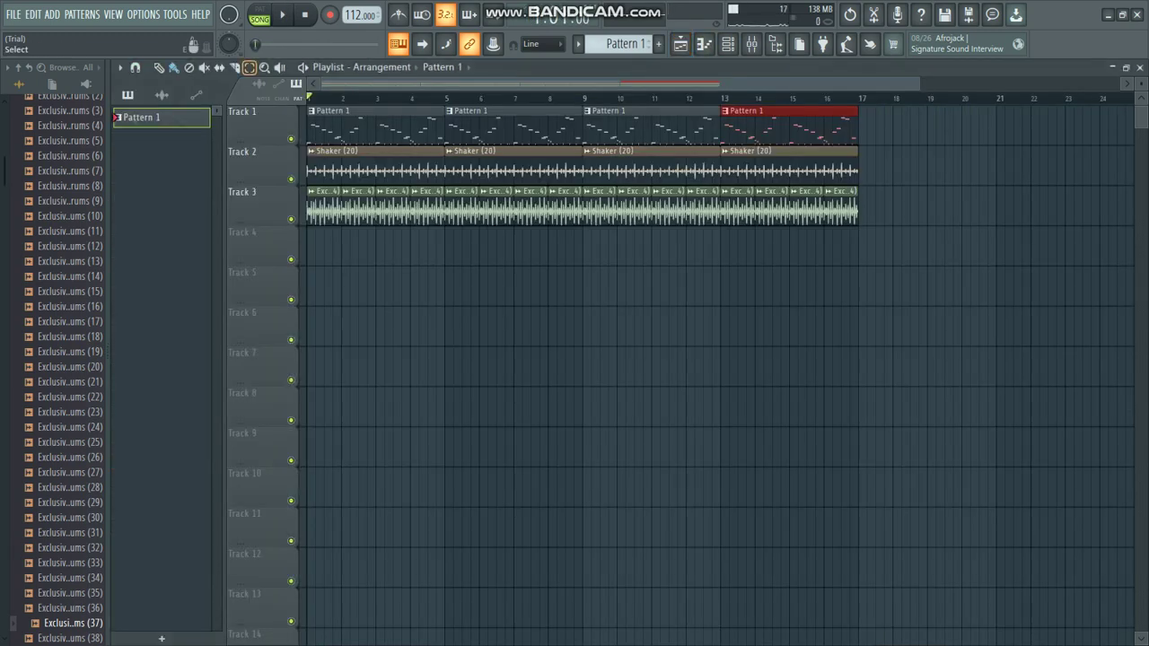
left_click_drag(888, 302, 310, 108)
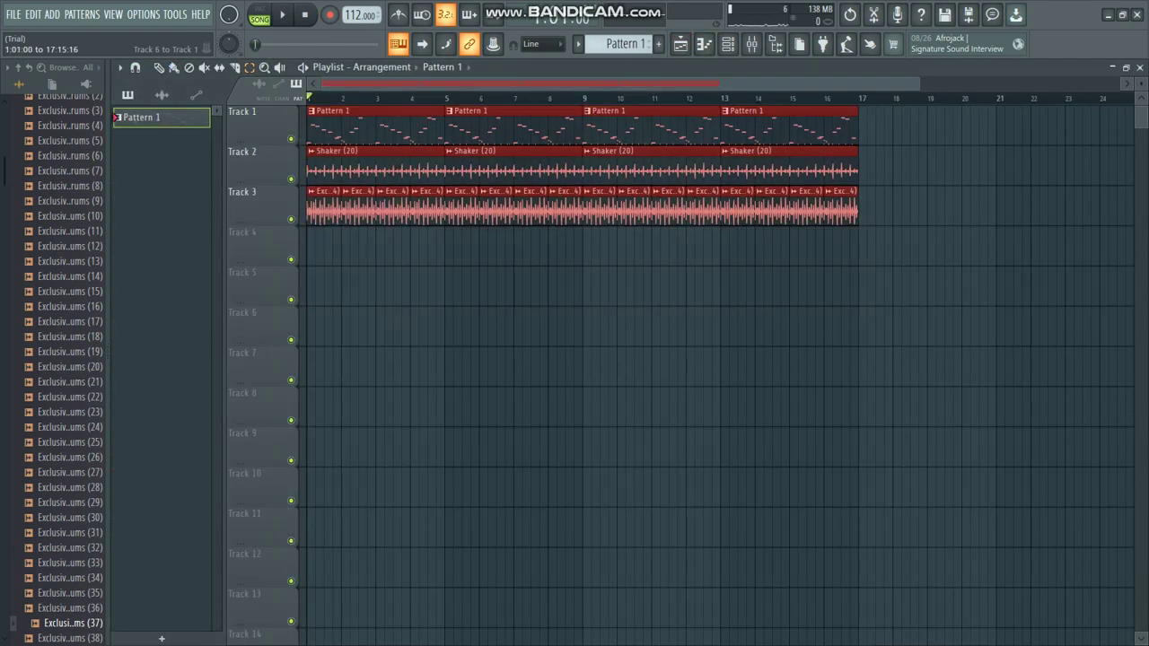
key("ctrl+b")
key("ctrl+d")
key("space")
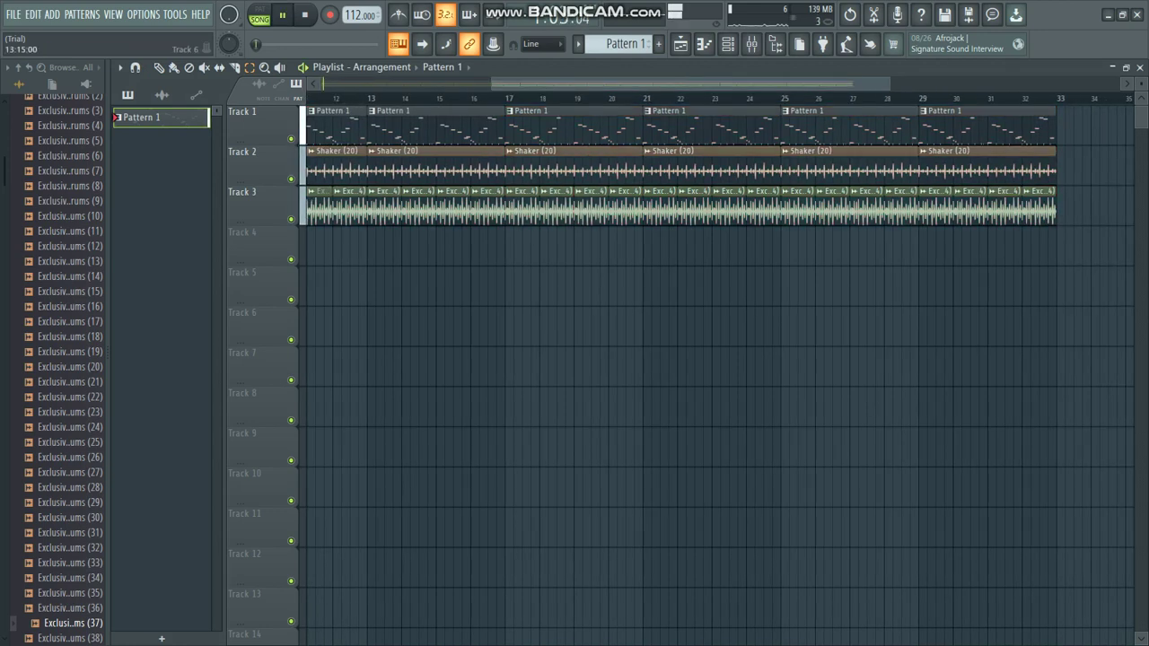
Stop playback and open the MiizoDj Drumkit folder inside the packs sample library.
scroll(62, 359, "up", 10)
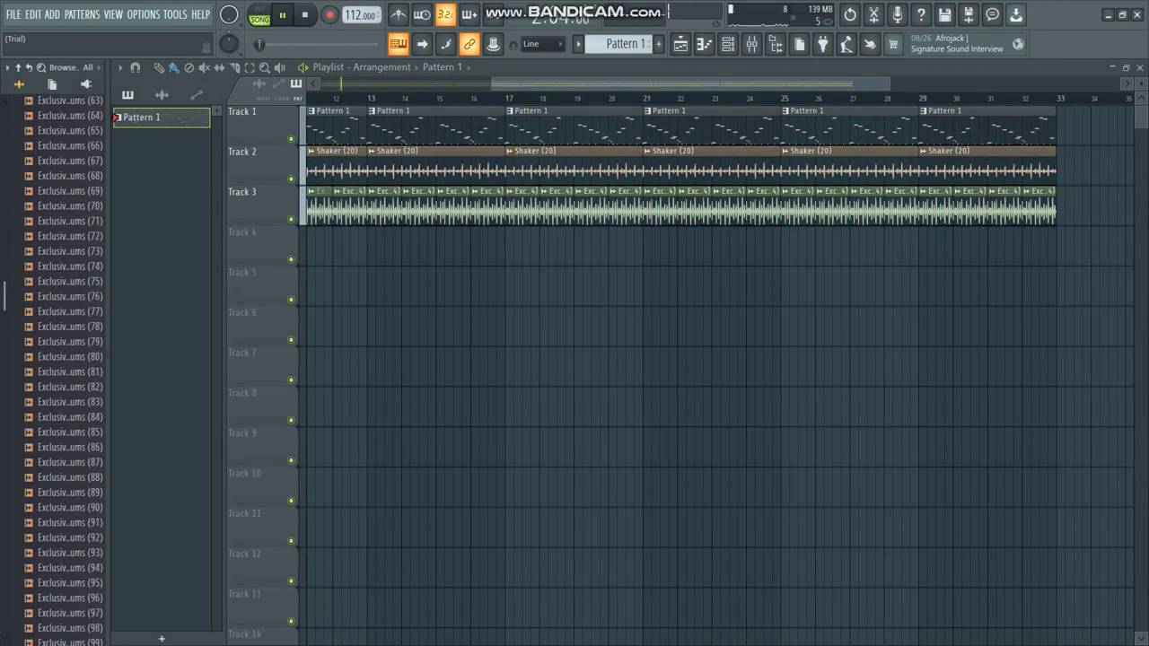
left_click(76, 294)
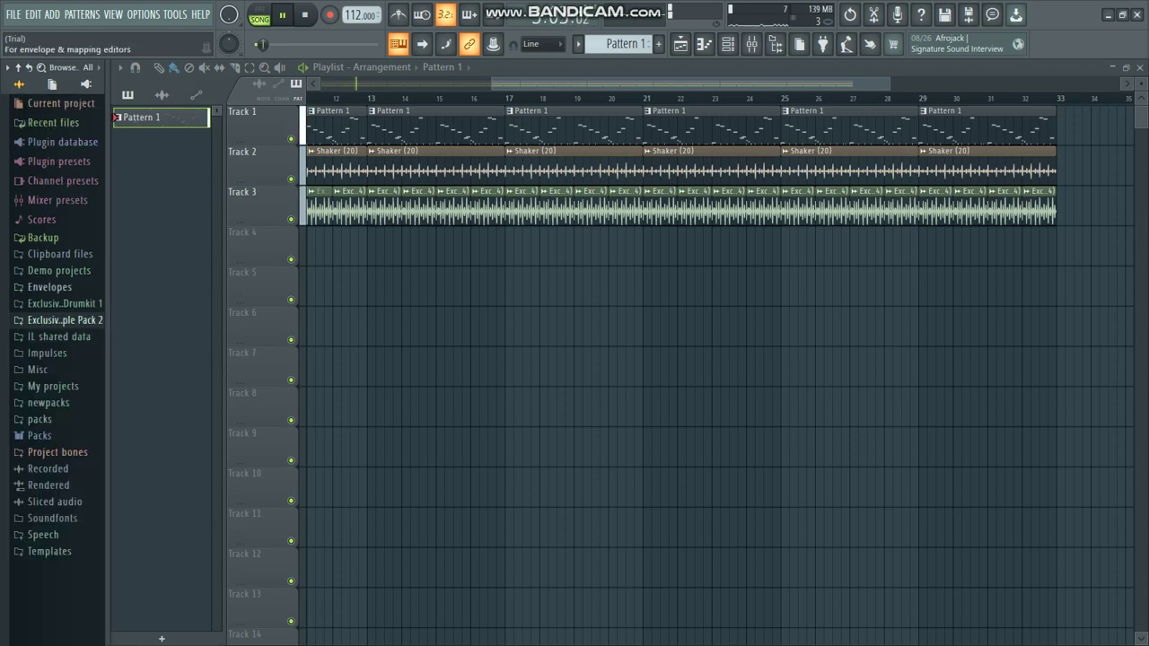
key("space")
left_click(39, 419)
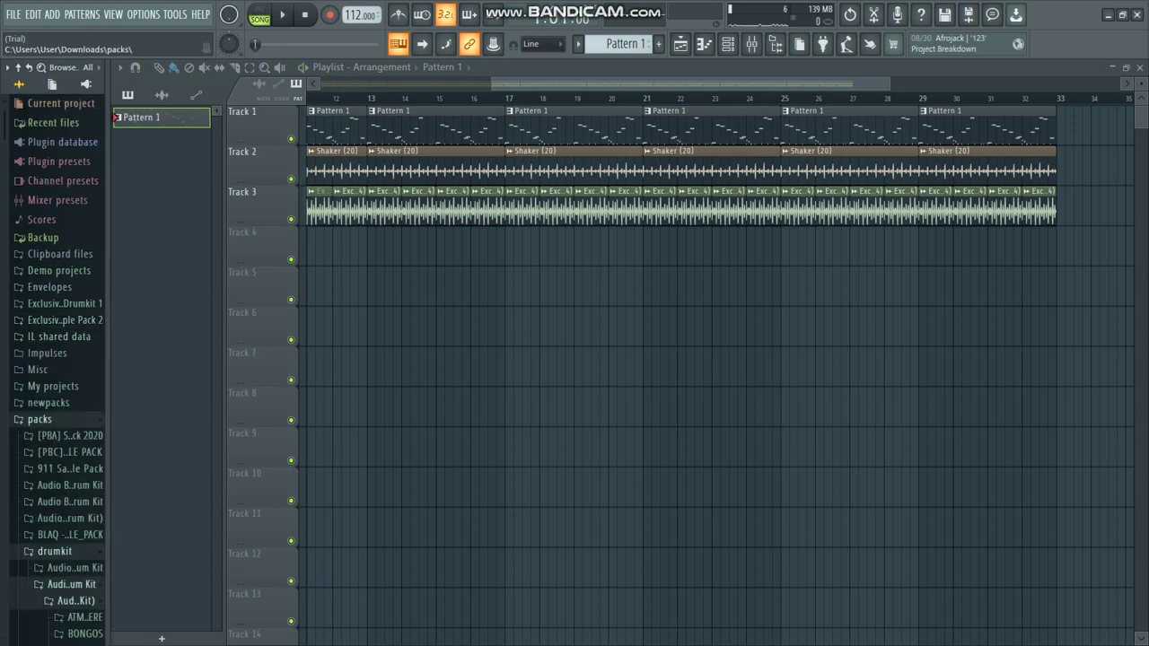
scroll(65, 569, "down", 3)
scroll(58, 359, "down", 6)
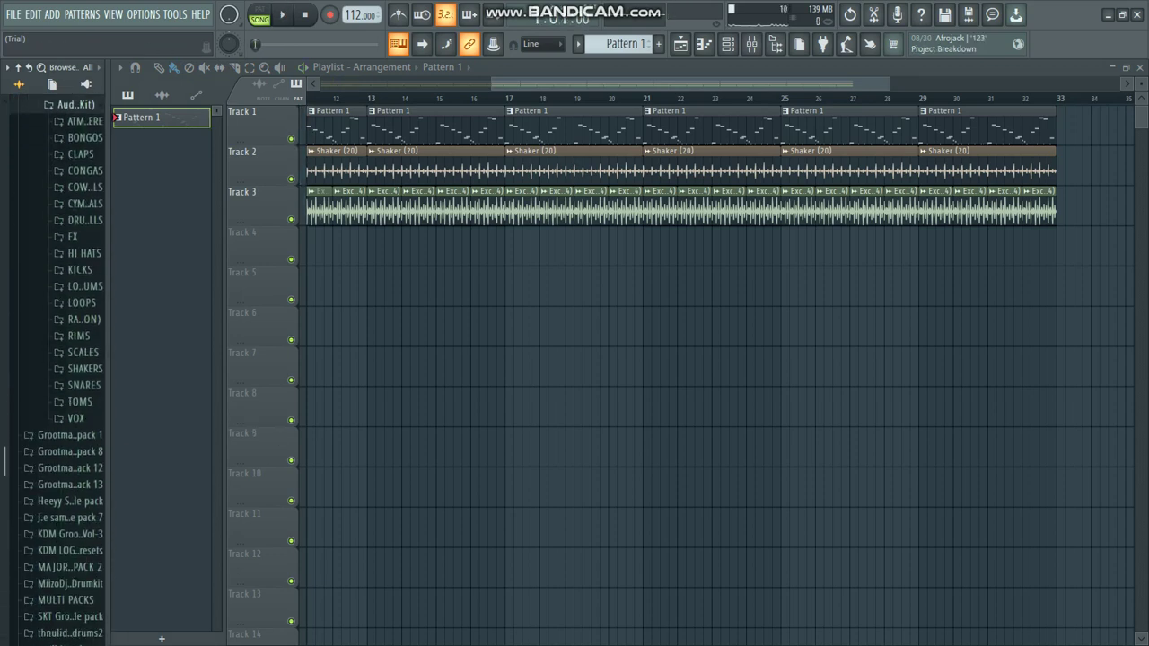
left_click(68, 583)
scroll(65, 448, "down", 4)
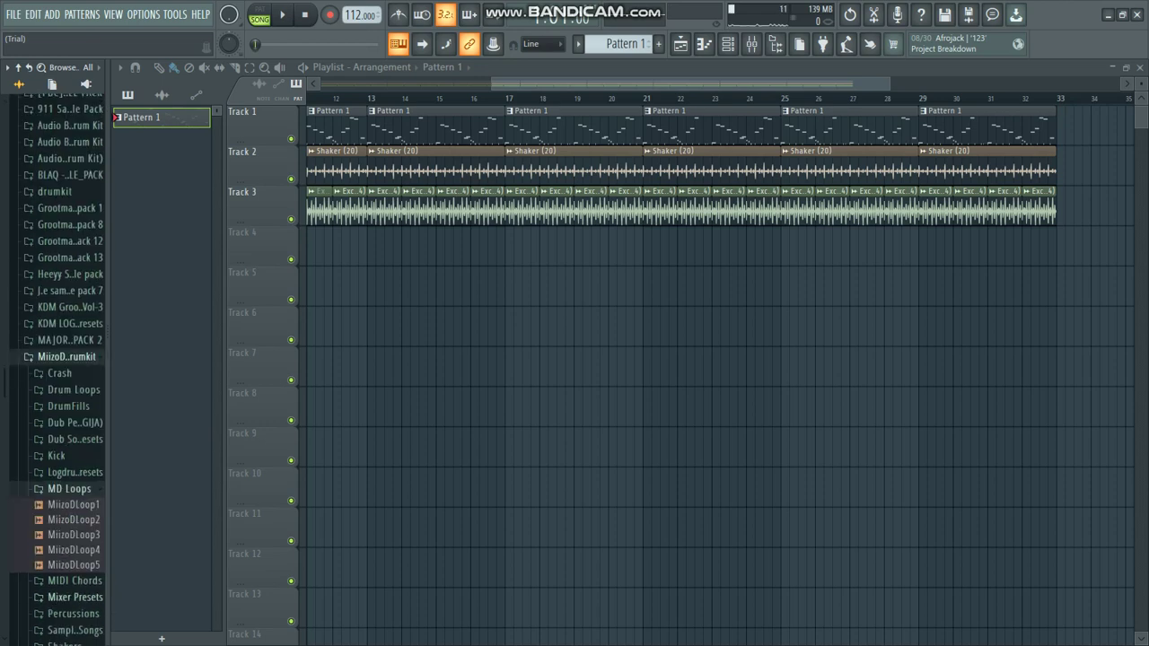
Close the MD Loops folder and audition drum fills in the DrumFills folder, including MD Drumfill1 and MiizoDjyFill.
left_click(69, 489)
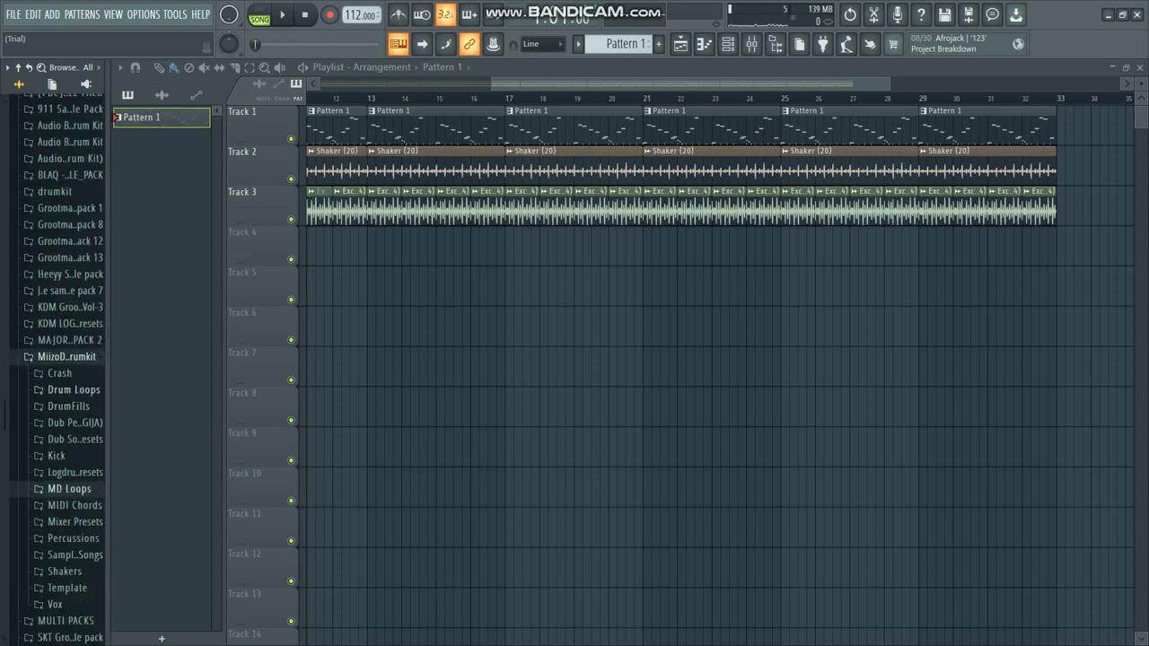
left_click(71, 389)
left_click(72, 389)
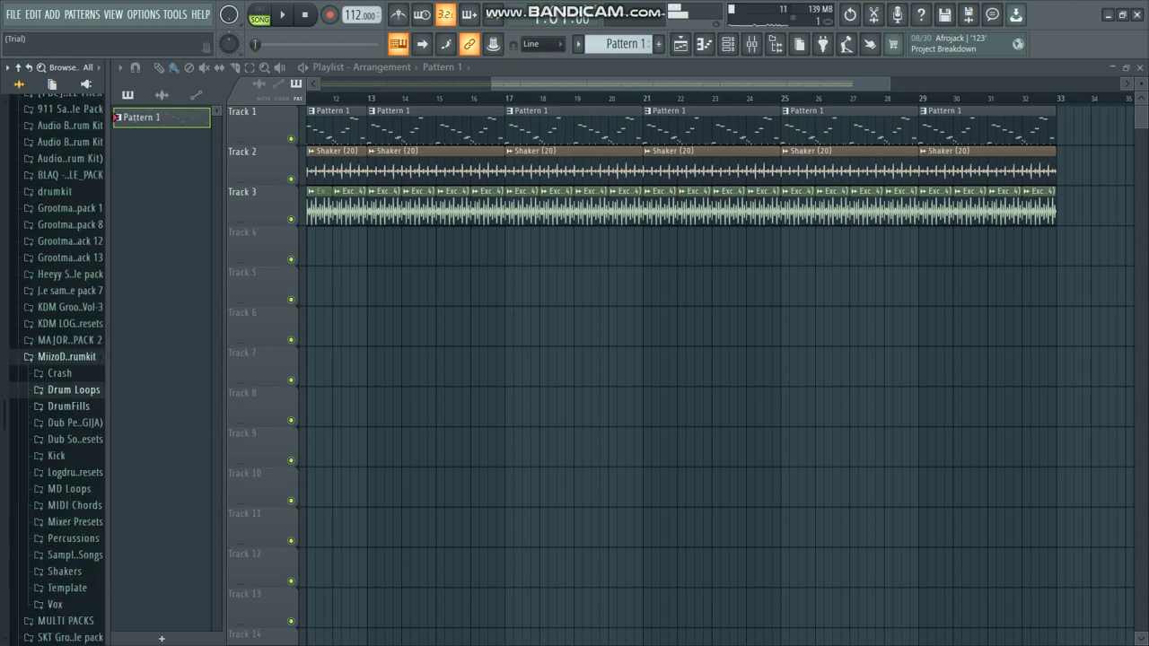
left_click(68, 405)
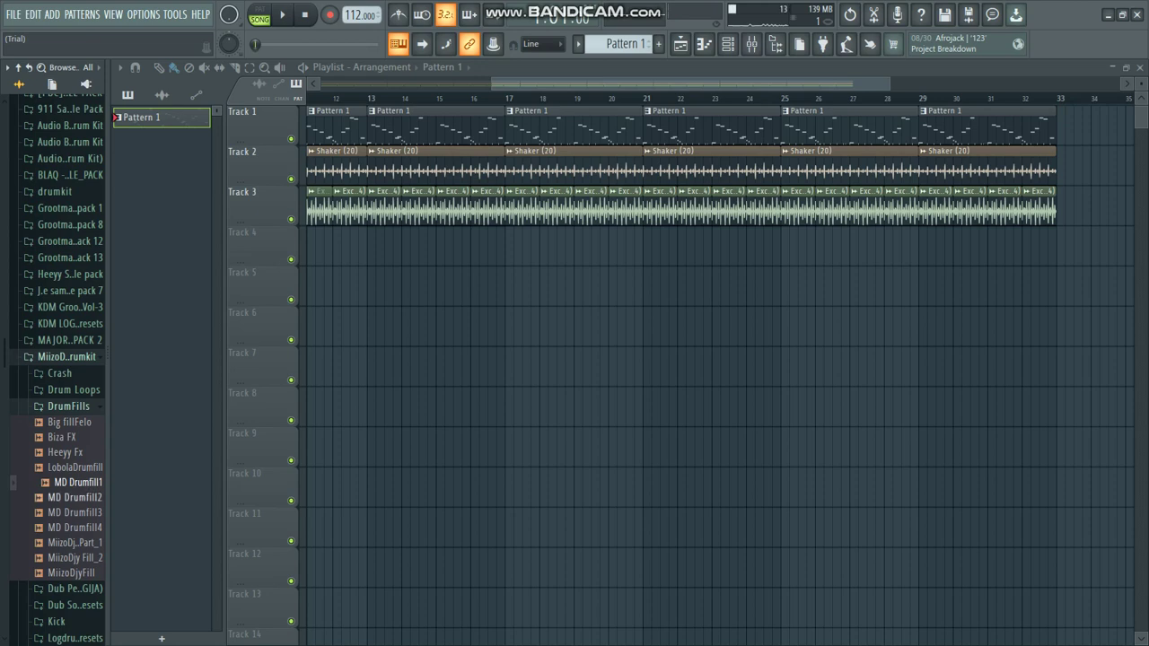
left_click(76, 512)
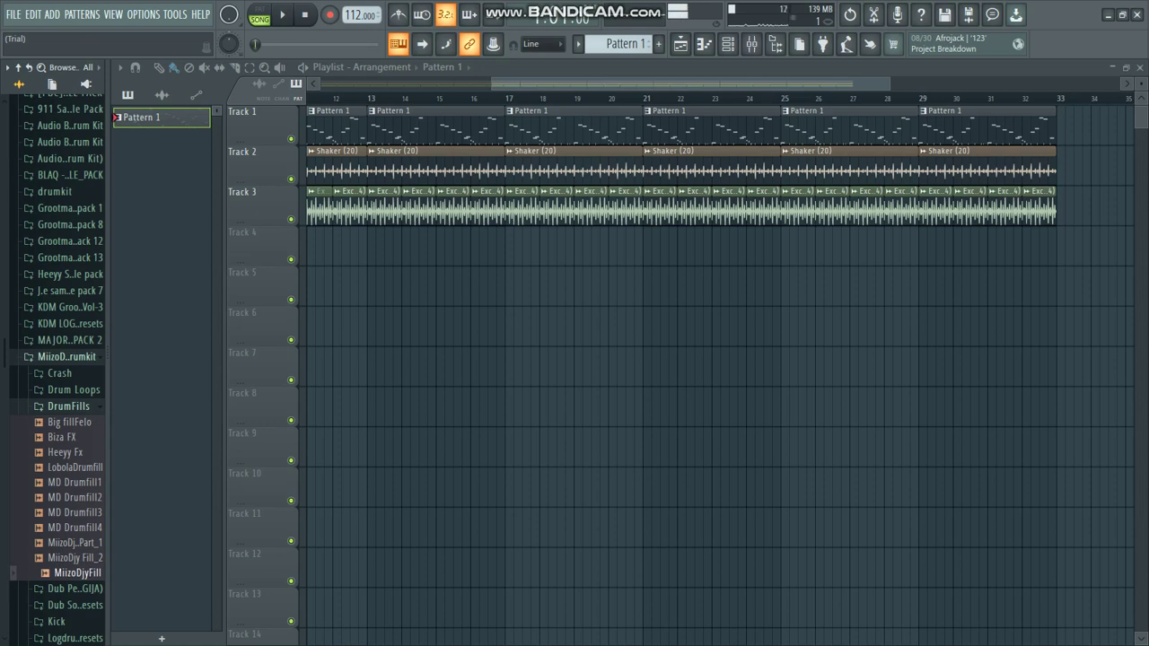
Place the MiizoDjyFill sample on track 5 at bar 16 and route its channel to mixer track 2.
left_click_drag(77, 572, 484, 285)
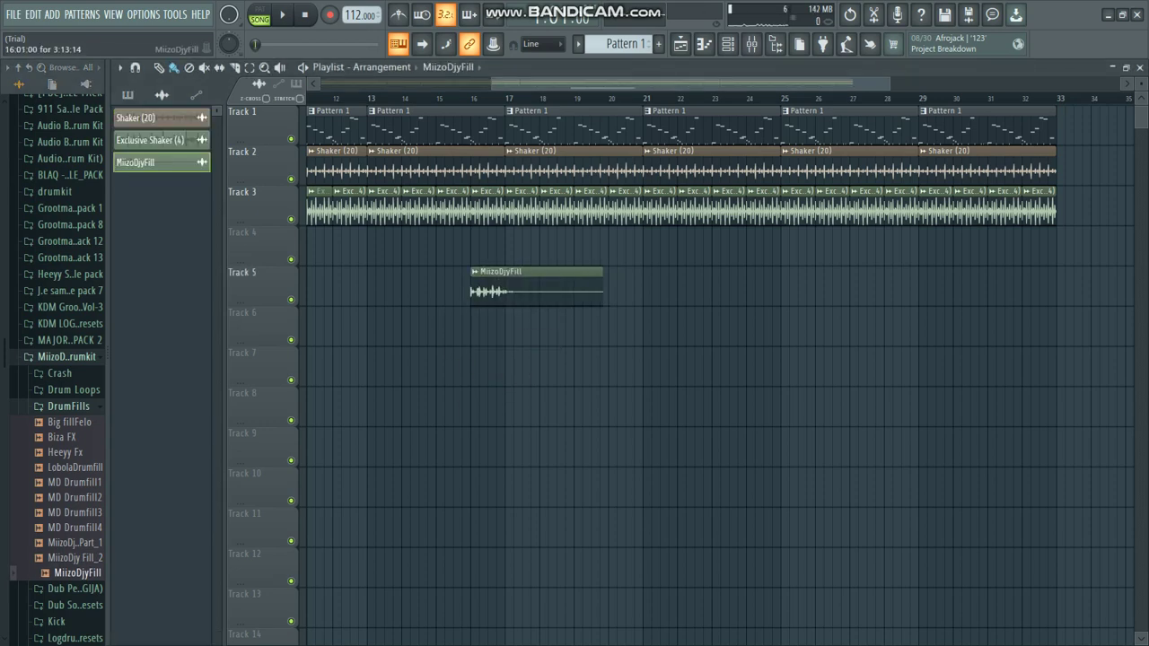
double_click(489, 286)
left_click(595, 265)
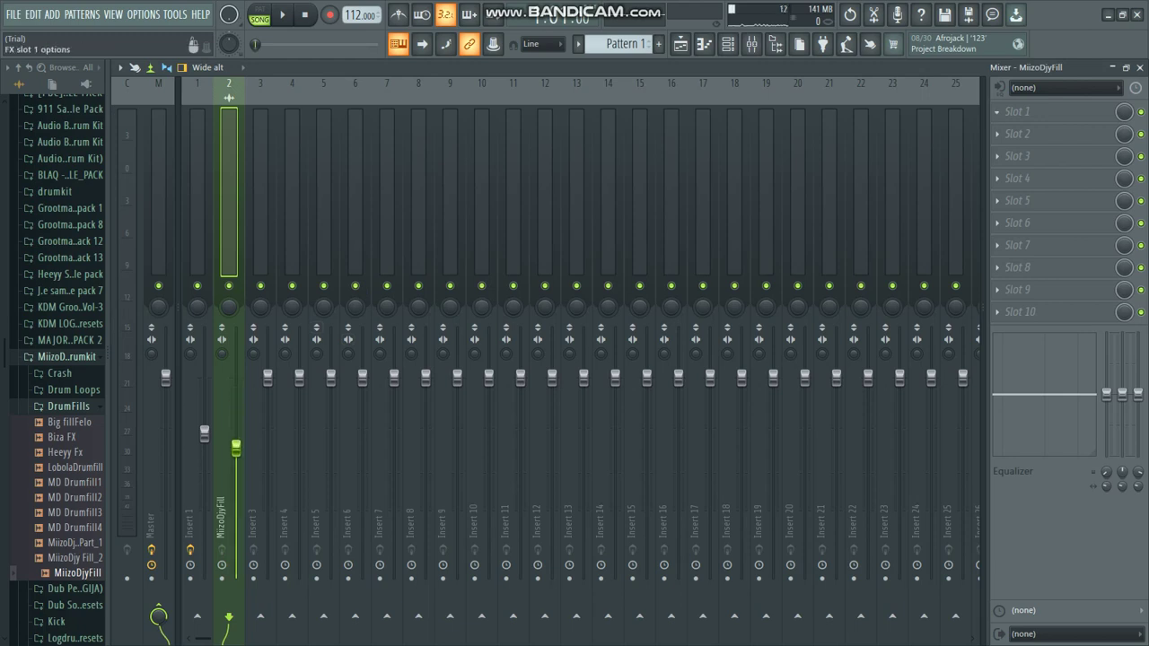
Load Fruity Reeverb 2 in slot 1 and Fruity delay 2 in slot 2 of the MiizoDjyFill mixer track.
left_click(1014, 111)
left_click(790, 201)
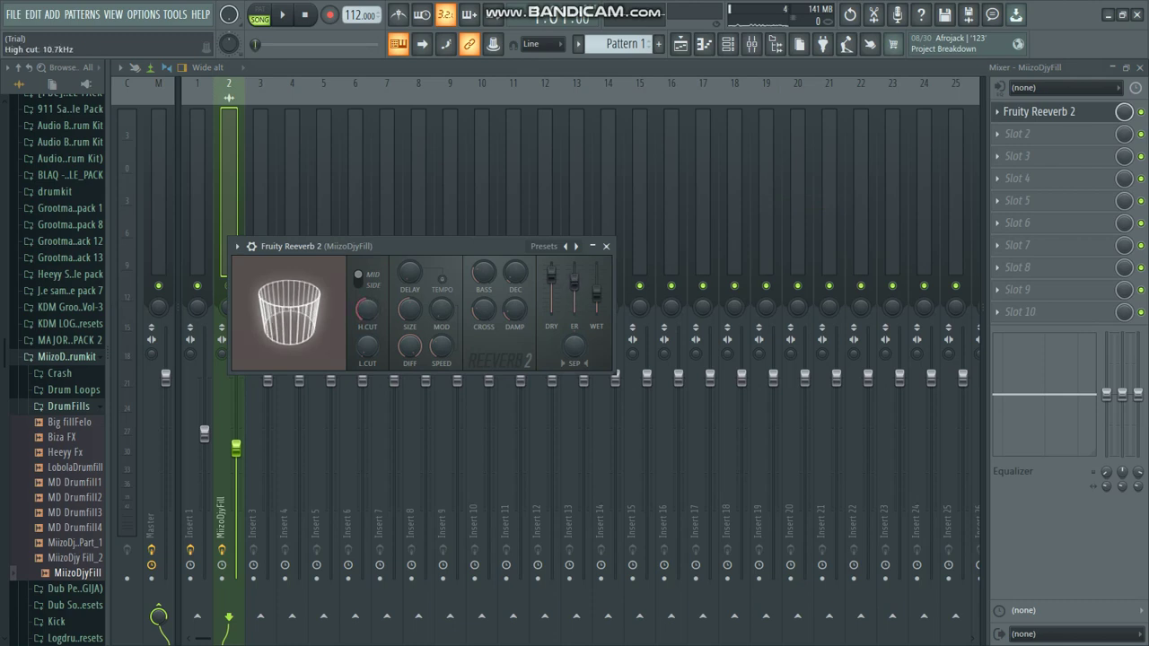
left_click(605, 245)
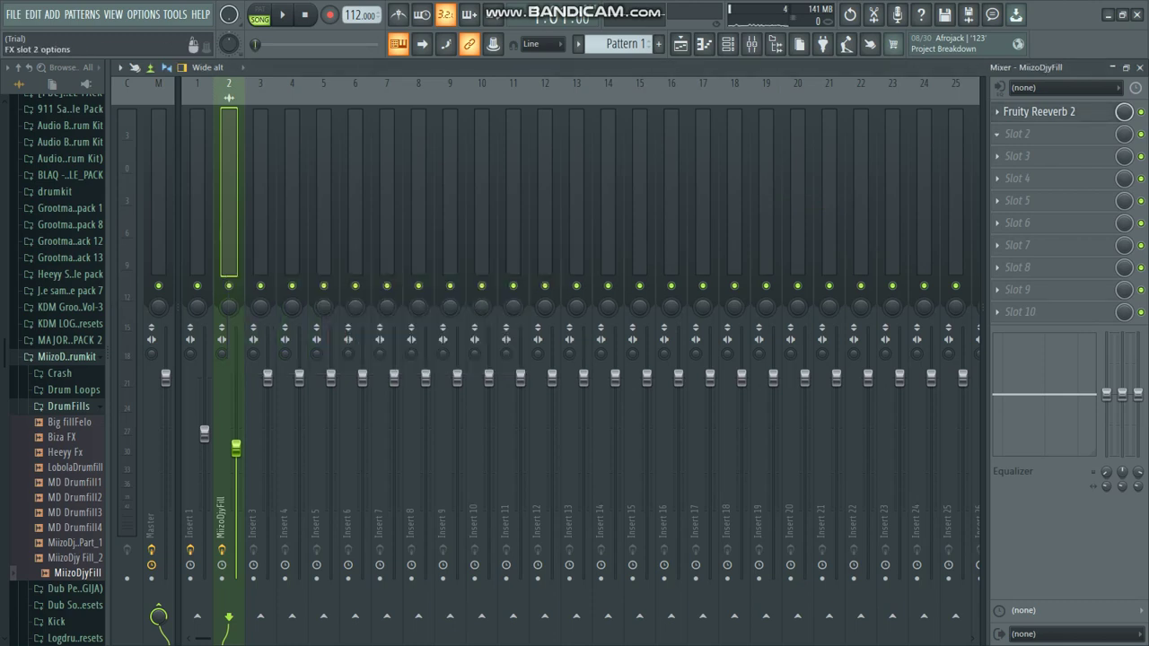
left_click(1017, 133)
left_click(790, 160)
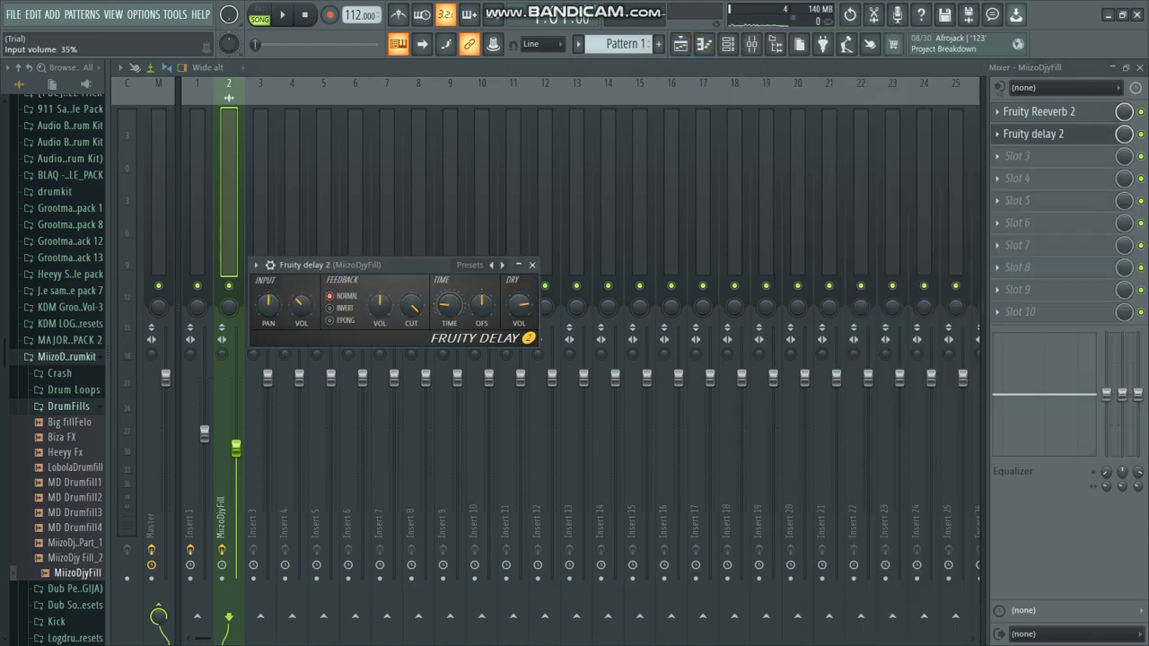
Return to the playlist and play the arrangement from bar 13 to hear the drum fill in context.
left_click(398, 44)
key("space")
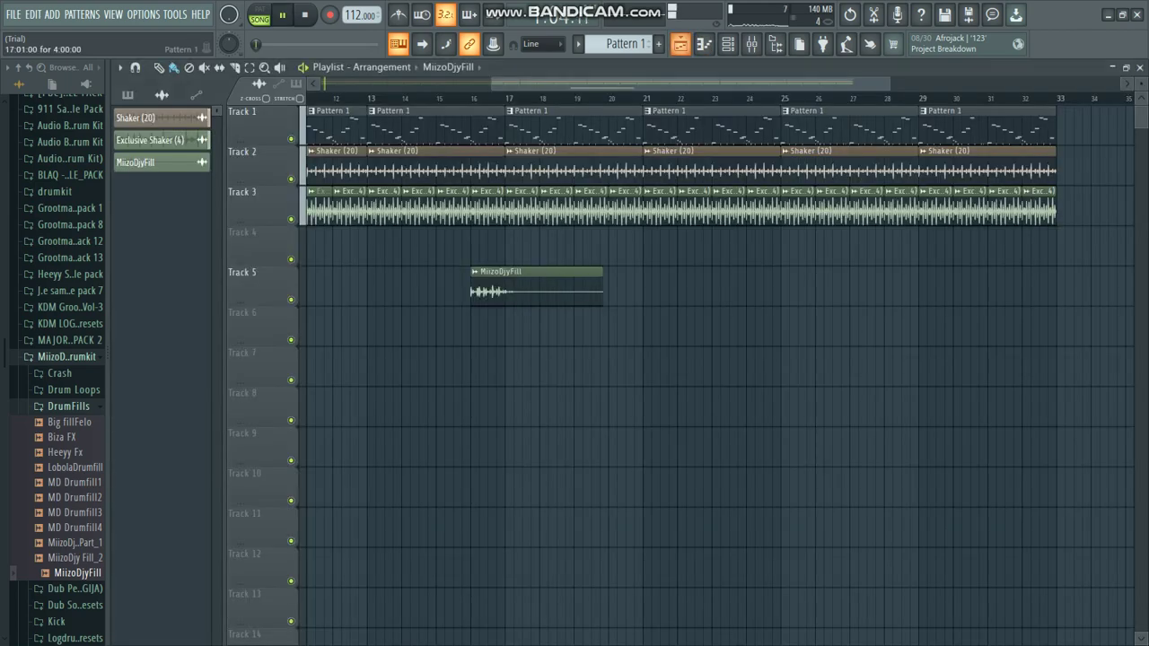
left_click(369, 98)
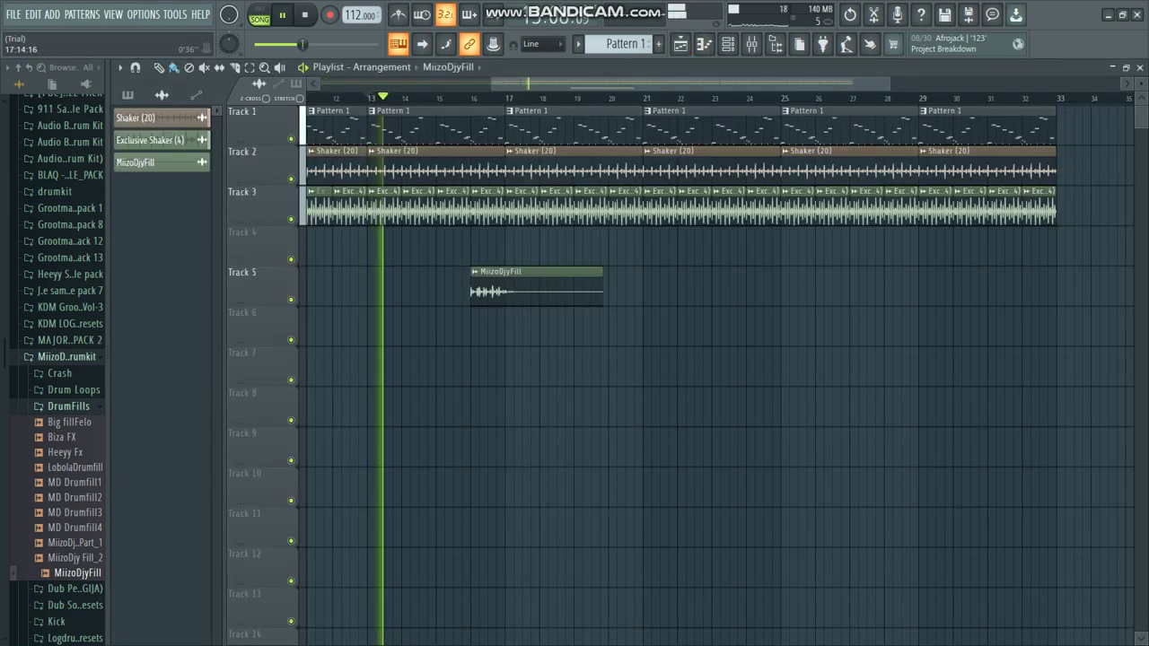
Create Pattern 2 and lay four consecutive four-bar clips of it on track 6 from bar 17 to bar 33.
left_click(659, 44)
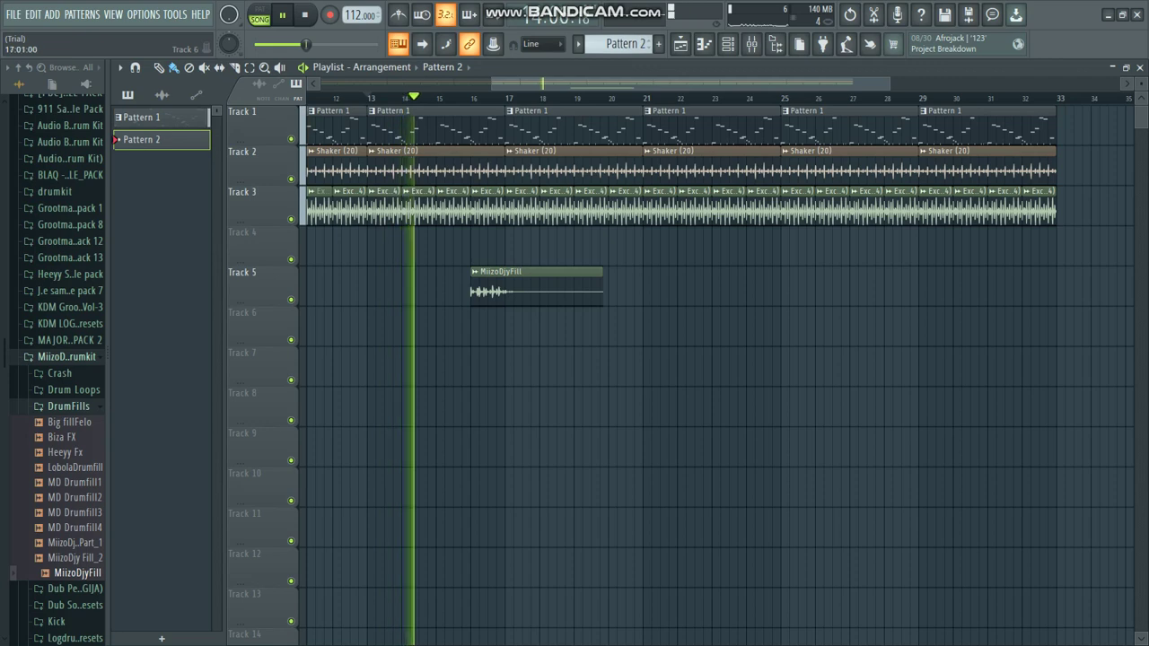
left_click(516, 323)
left_click_drag(539, 319, 641, 319)
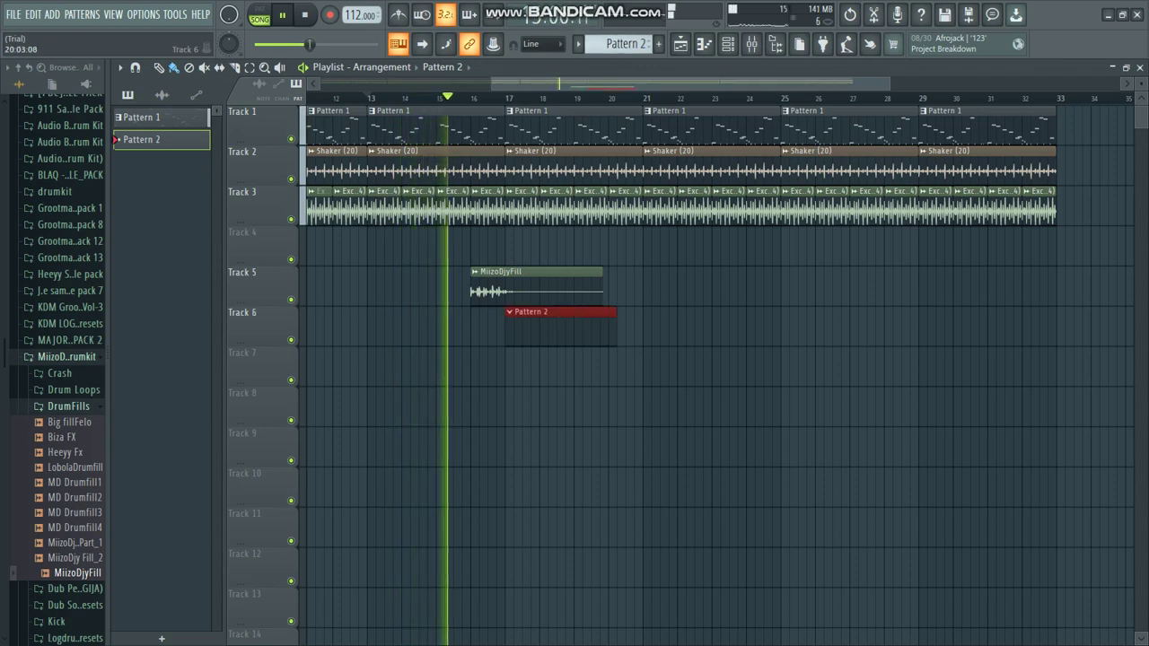
key("ctrl+b")
key("ctrl+b")
key("ctrl+b")
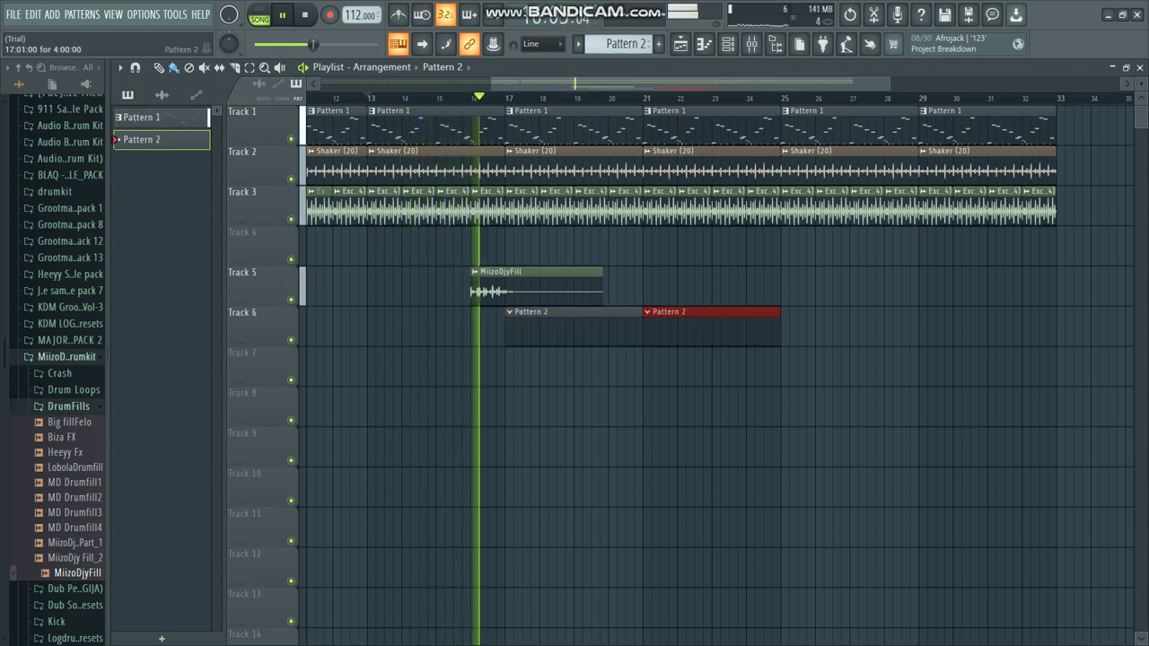
Replay from bar 13, set the MiizoDjyFill channel volume to 36%, and stop playback.
key("space")
key("space")
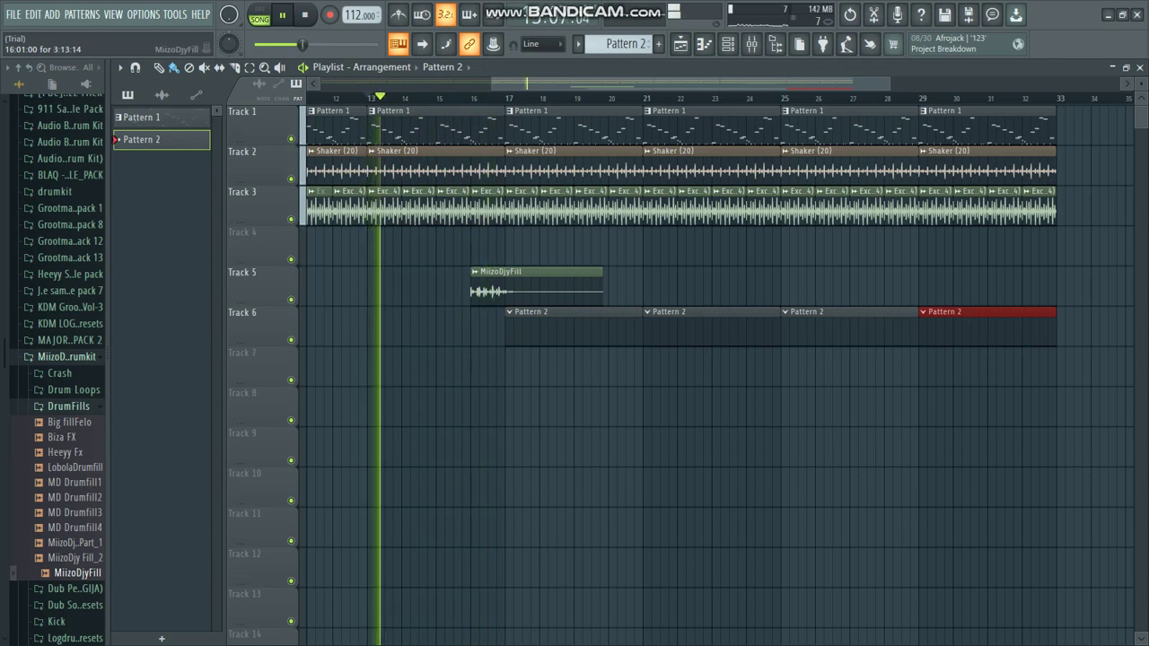
double_click(521, 285)
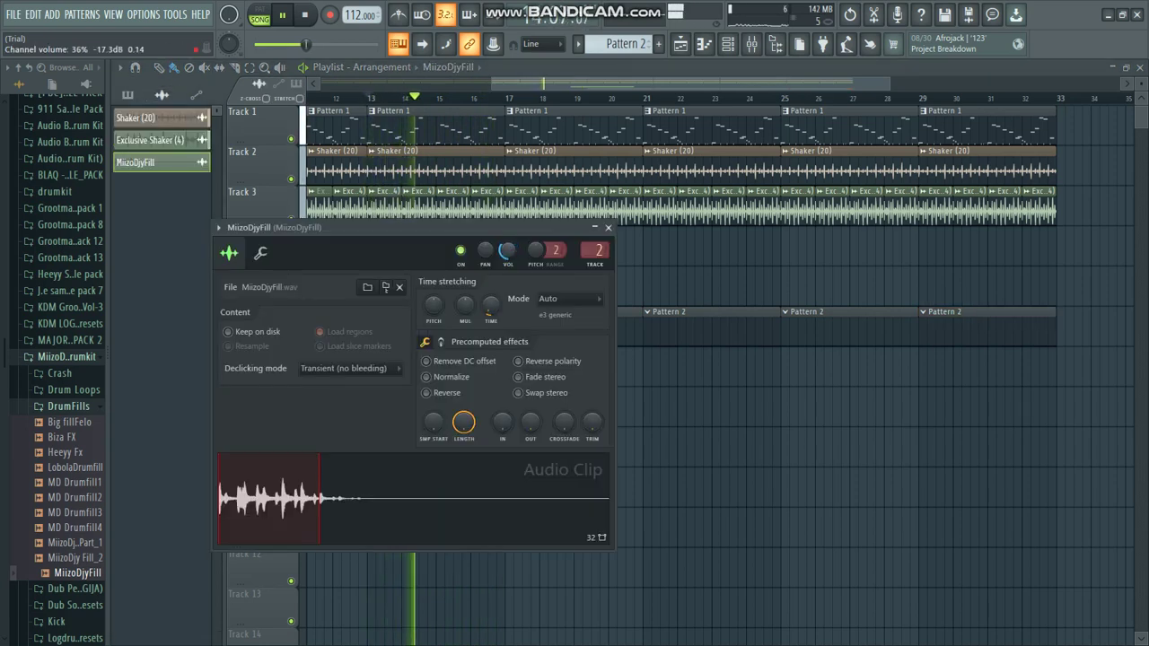
left_click(607, 228)
key("space")
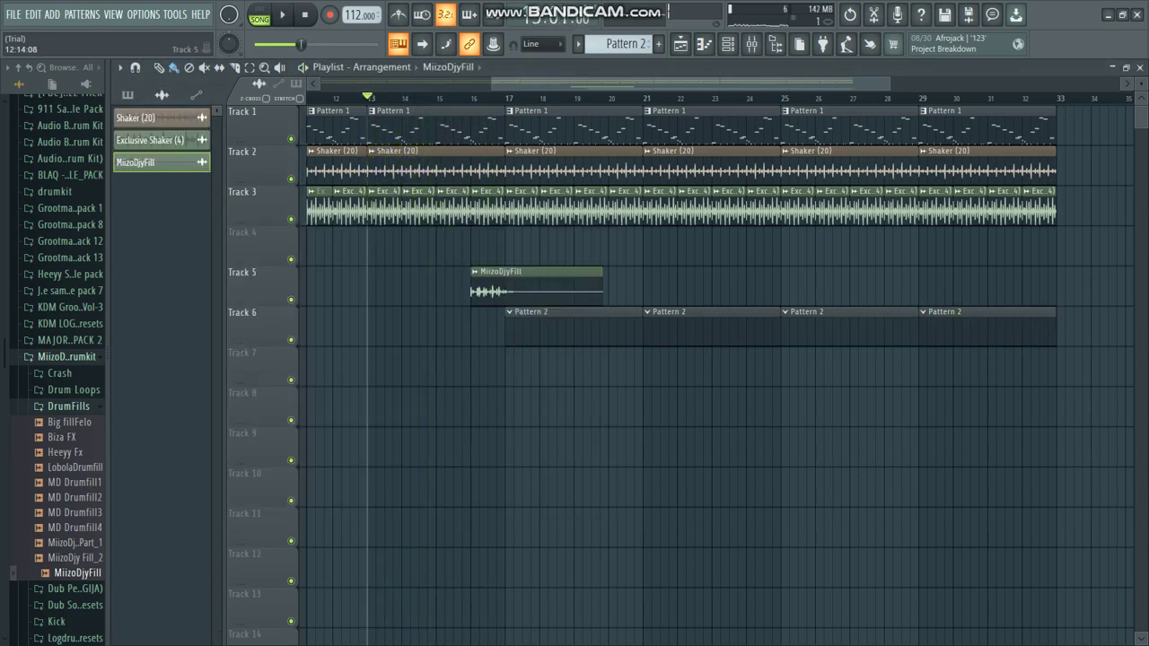
Audition the samples in the drumkit's Crash folder and place MDCrash on track 4 at bar 17.
left_click(60, 373)
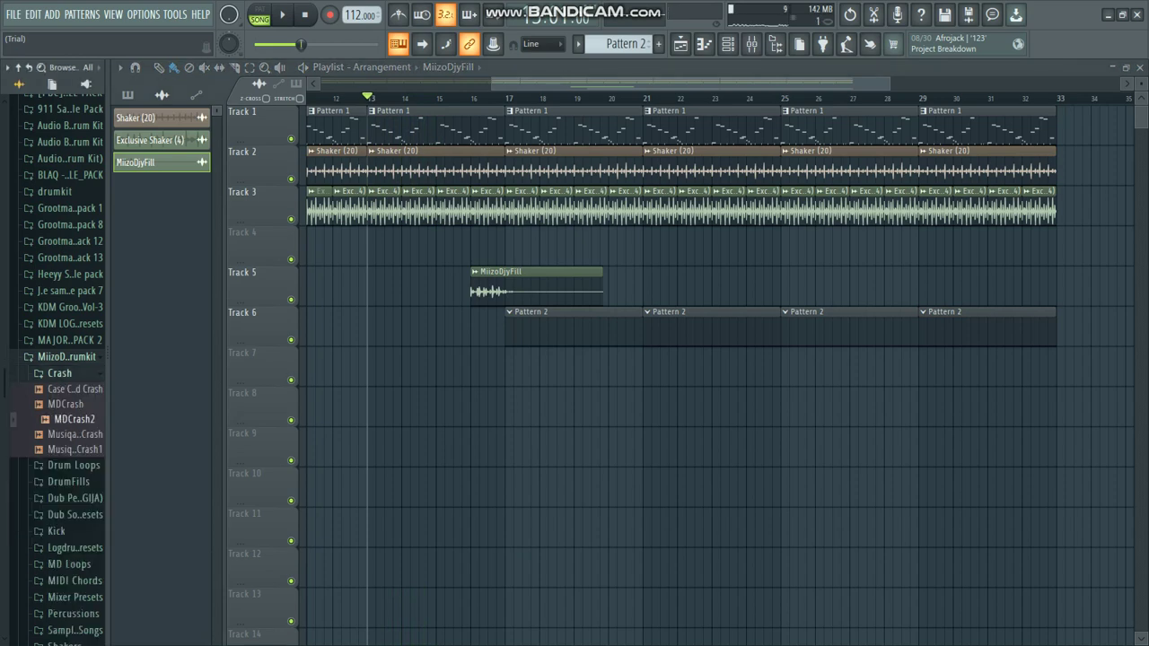
left_click(75, 390)
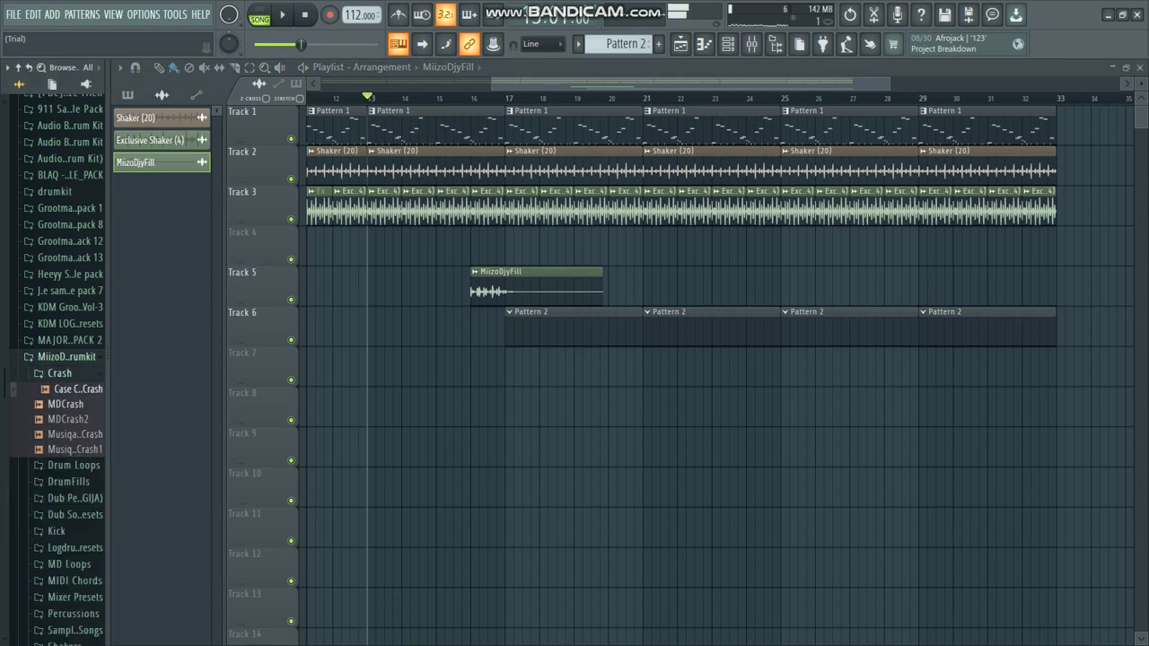
left_click_drag(72, 404, 525, 260)
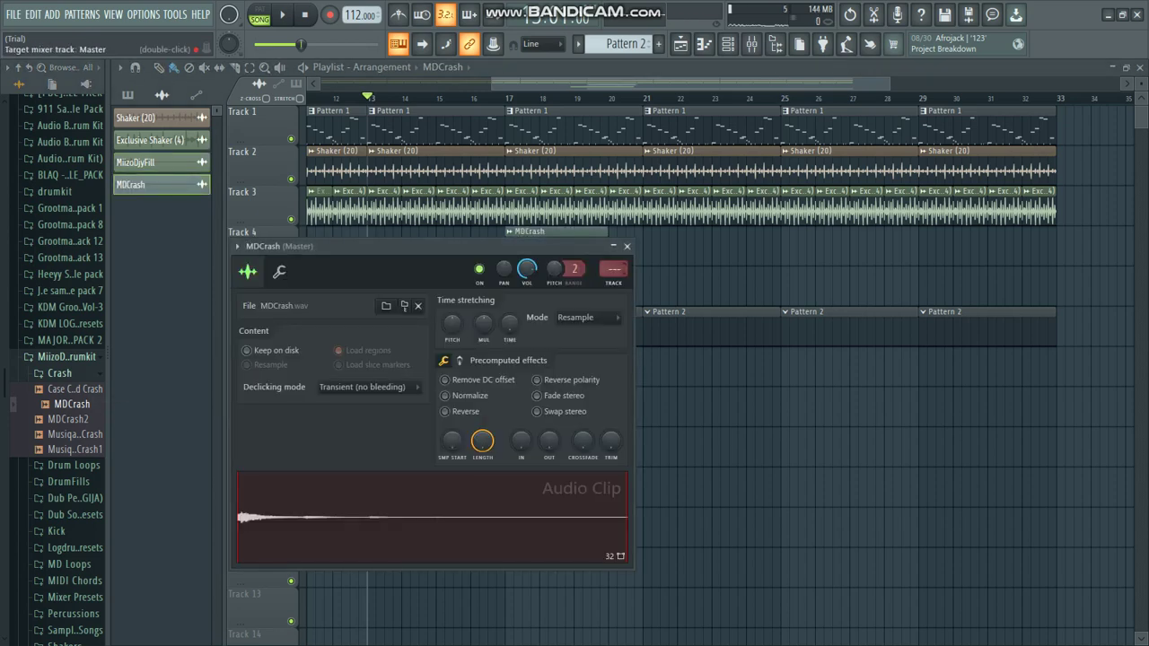
Route MDCrash to mixer track 2 at 44% channel volume, and check it in playback from bar 13.
key("space")
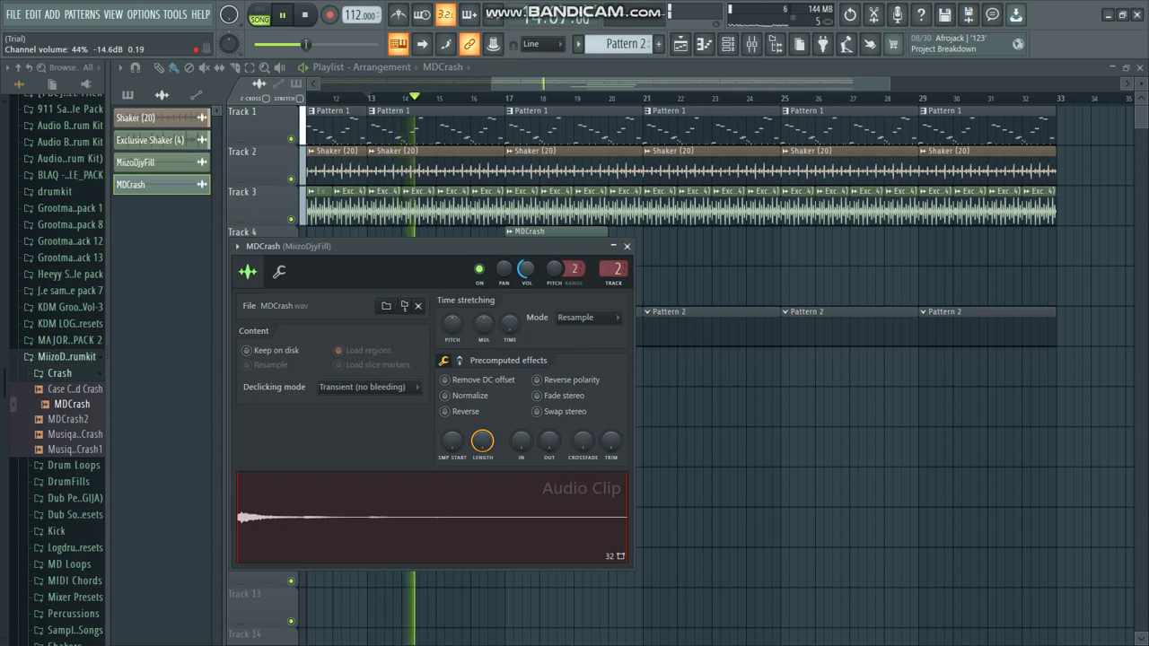
left_click(627, 246)
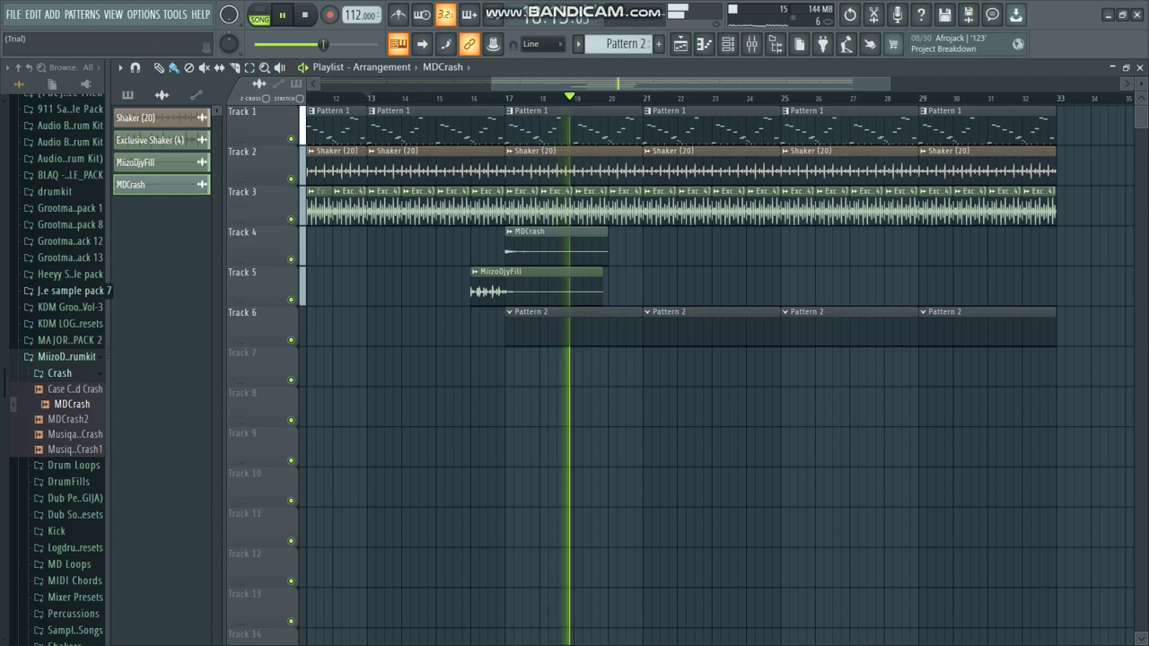
key("space")
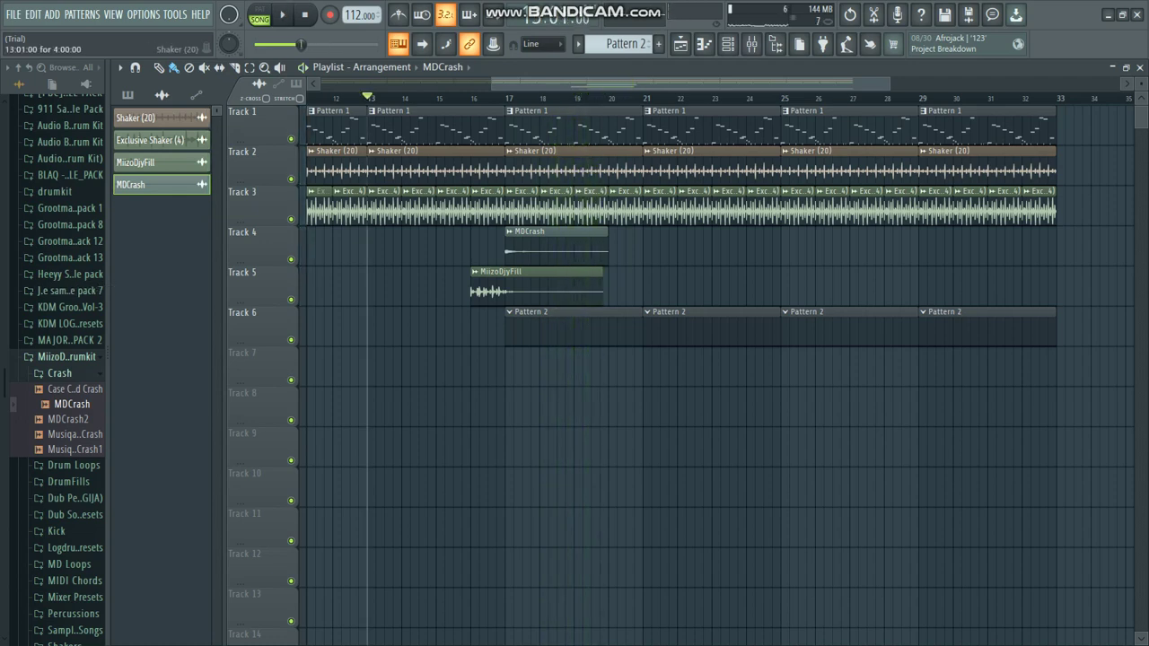